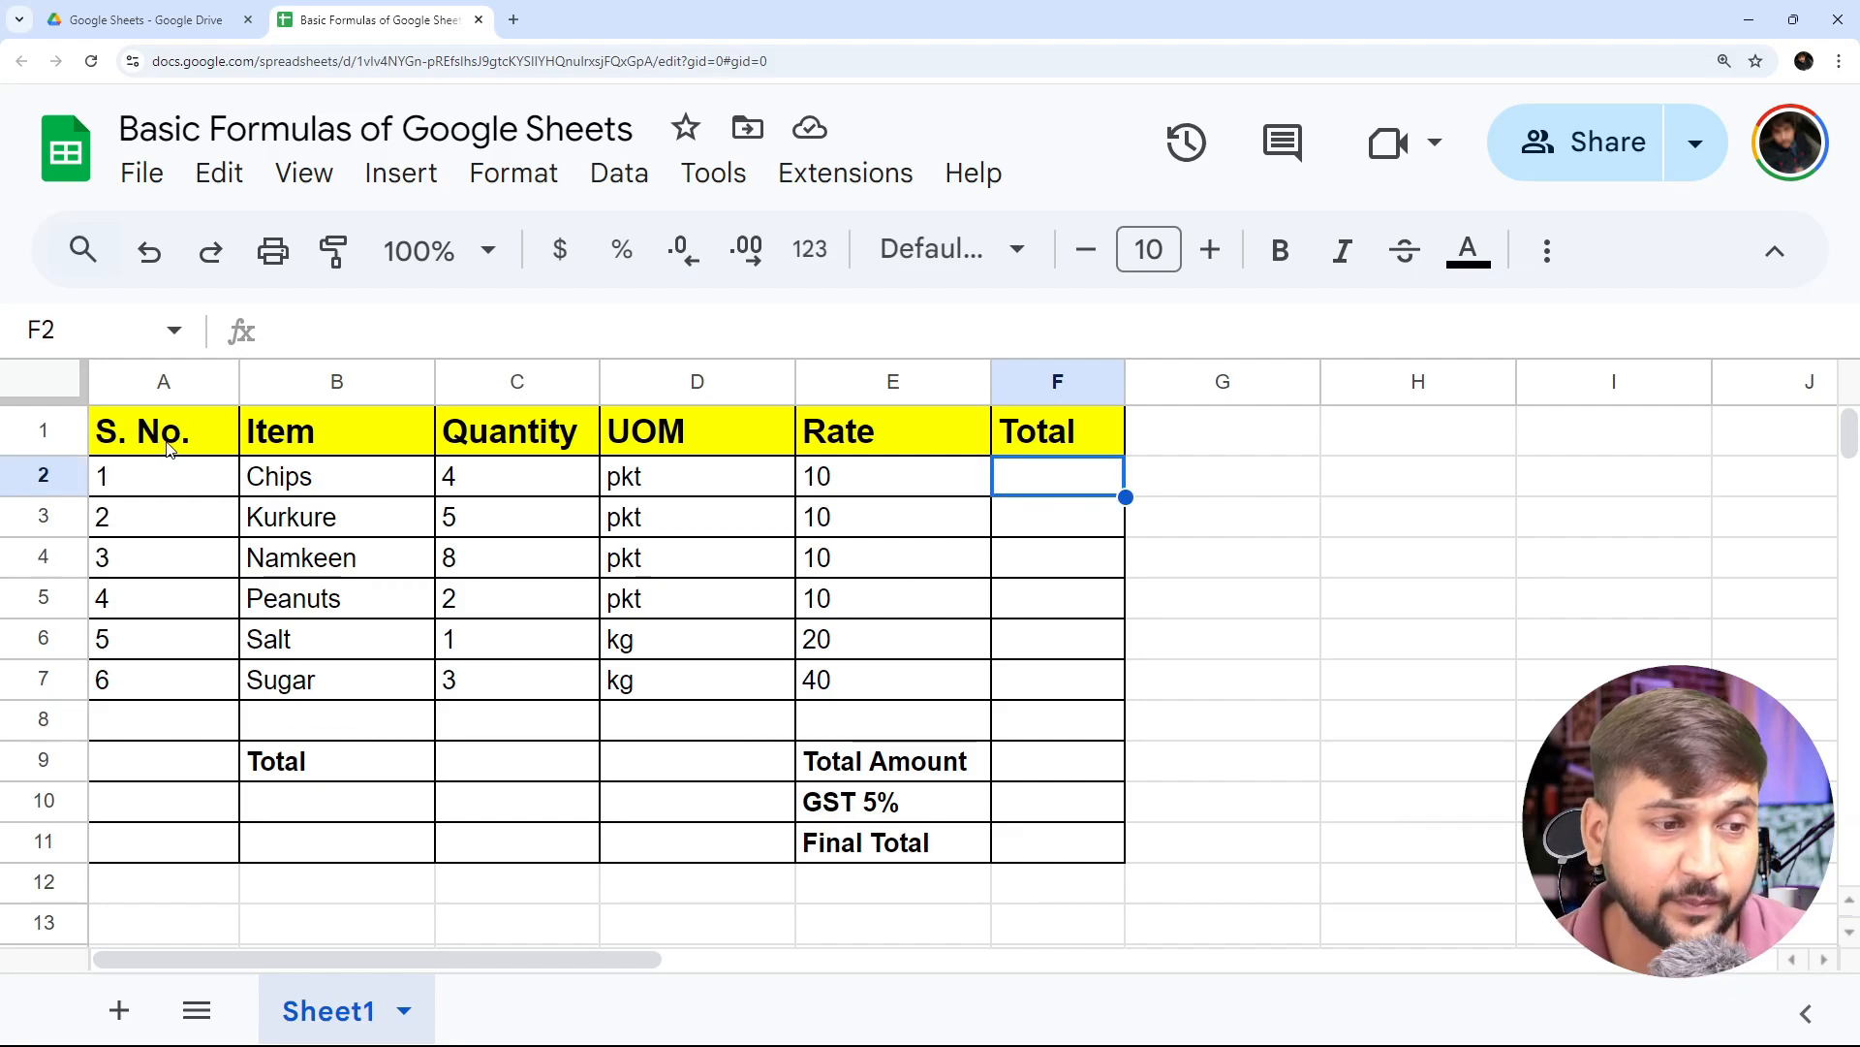
- Examine the table's column headers from S. No. to Total and the Chips row's entries
click(172, 447)
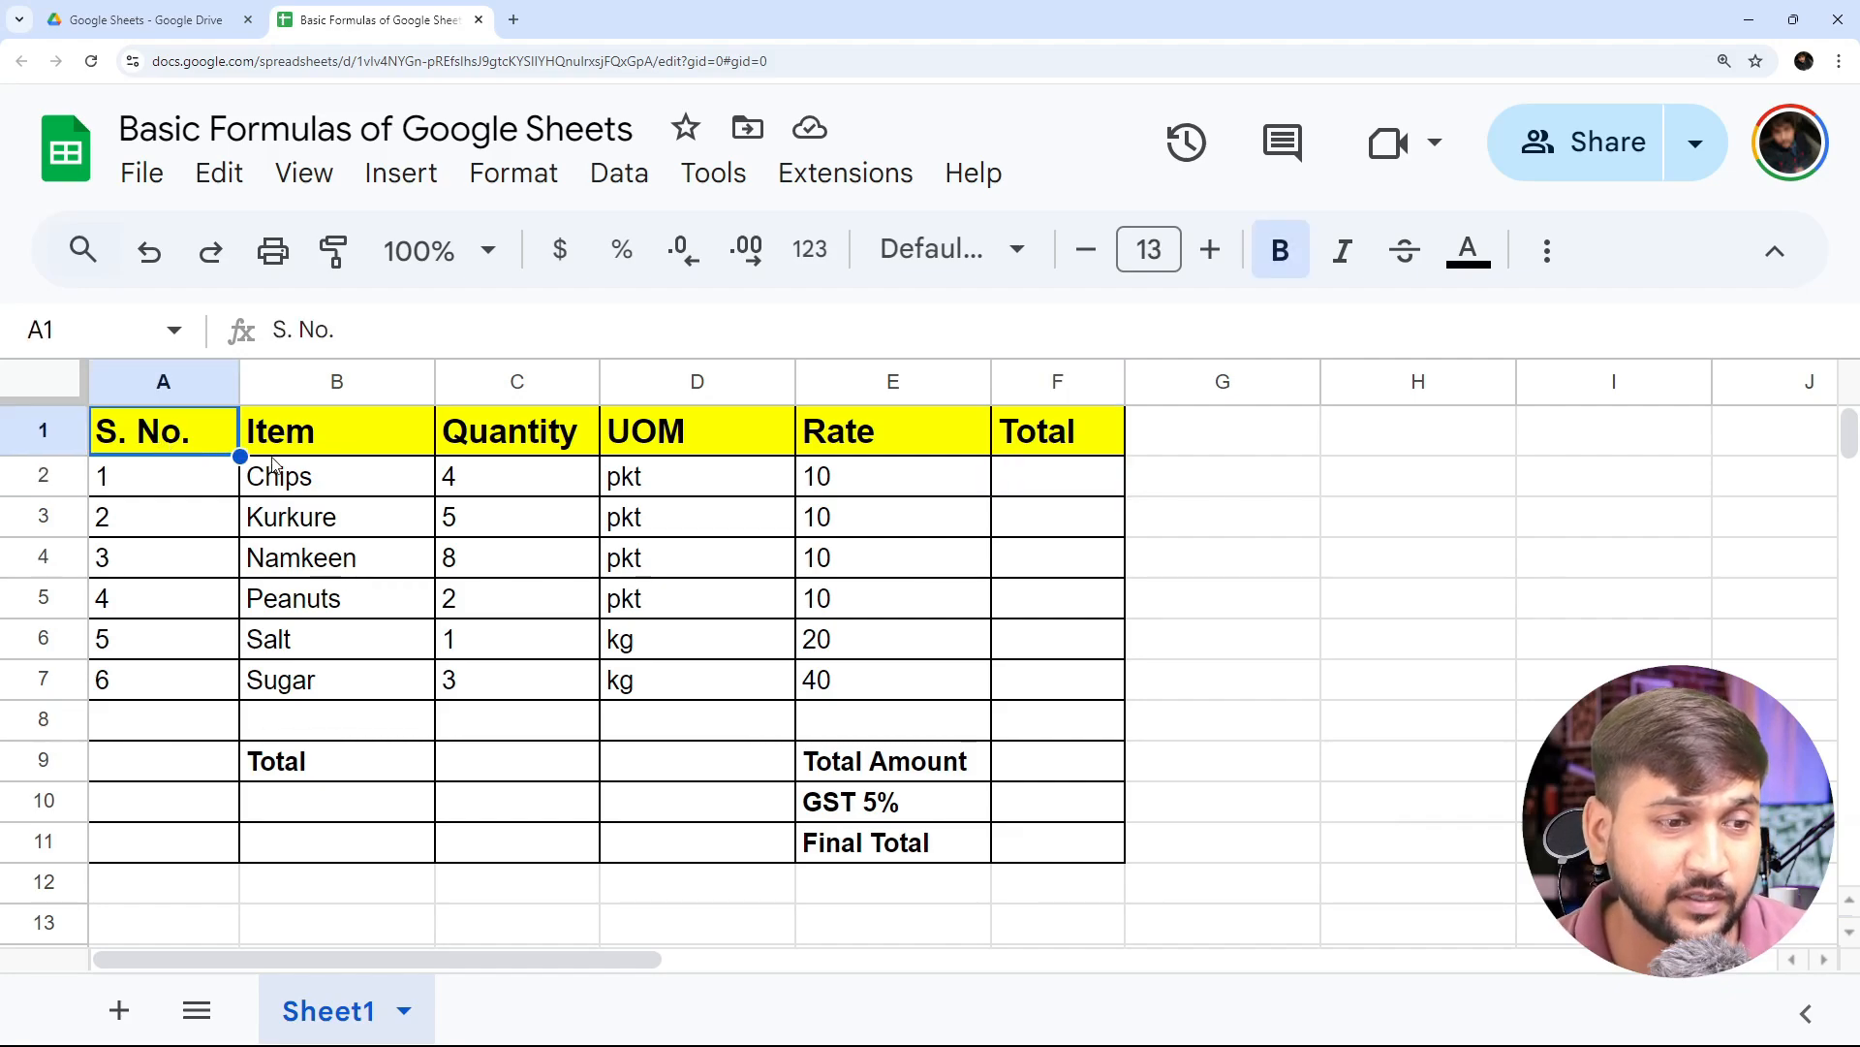
click(320, 442)
click(552, 437)
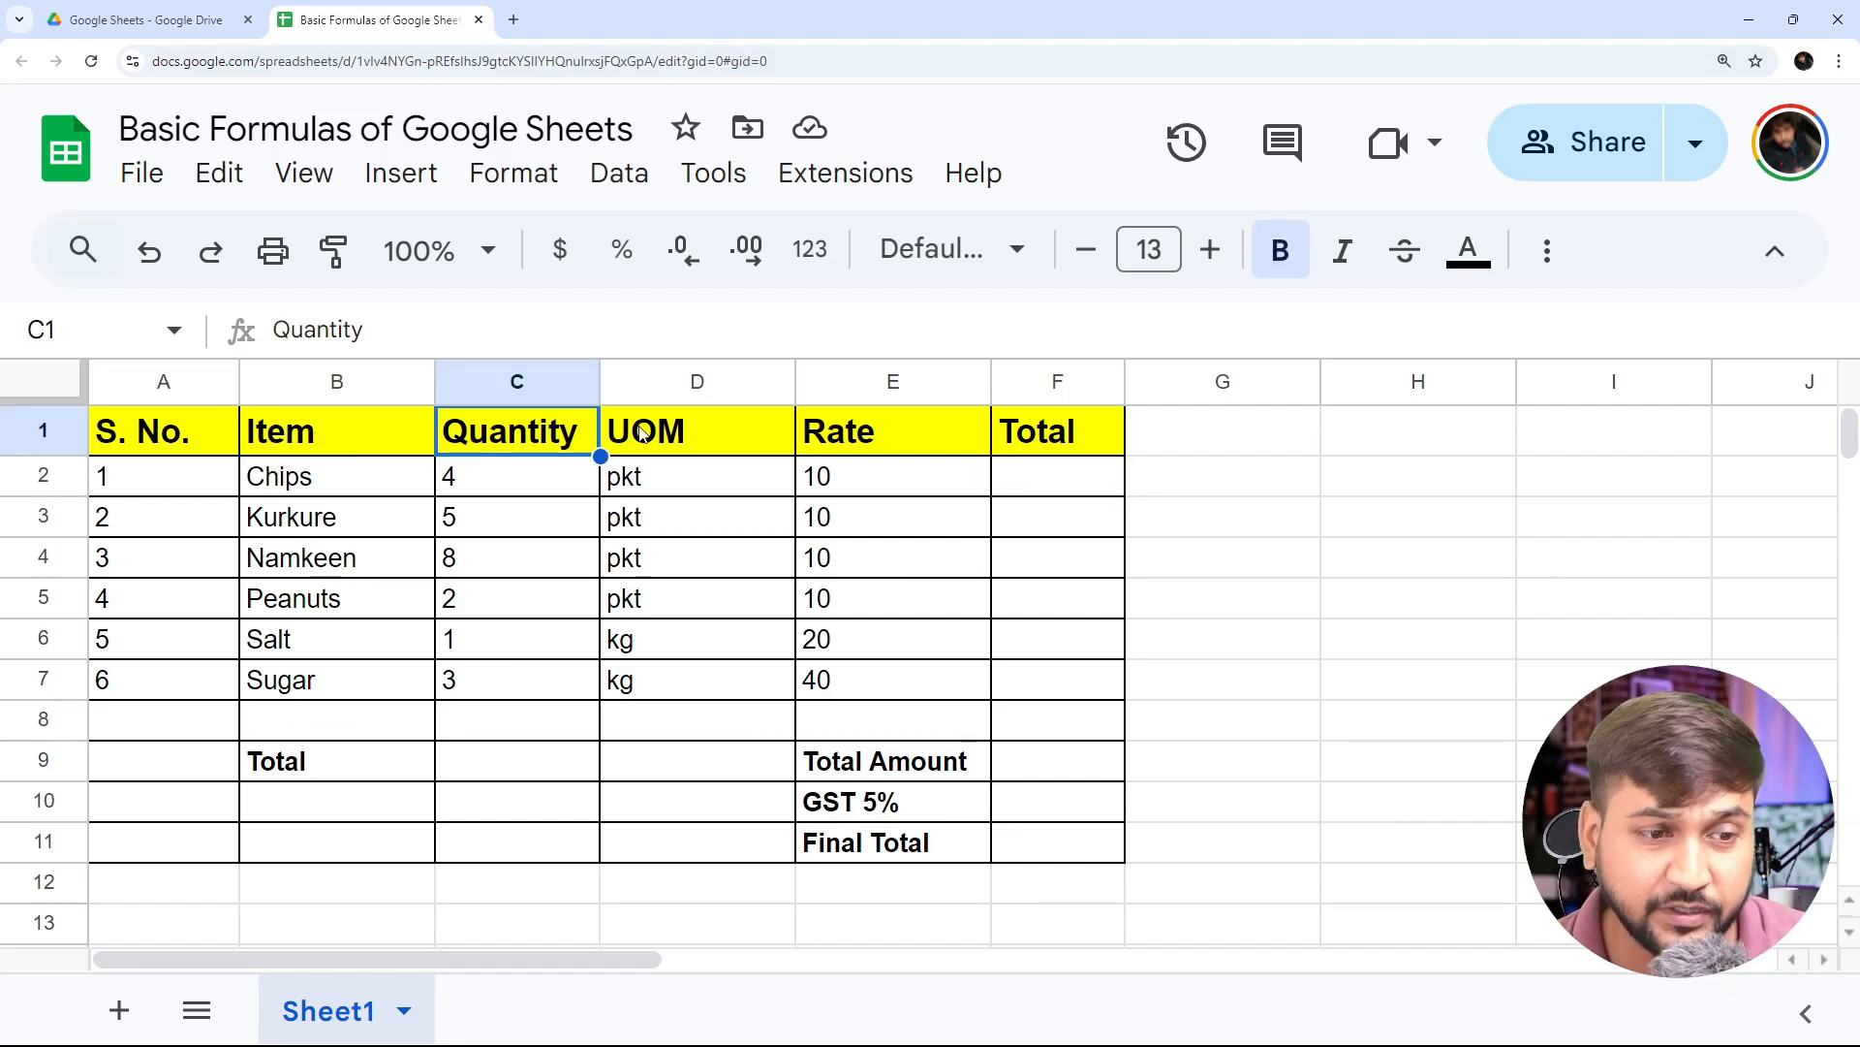
click(734, 433)
click(894, 432)
click(1062, 444)
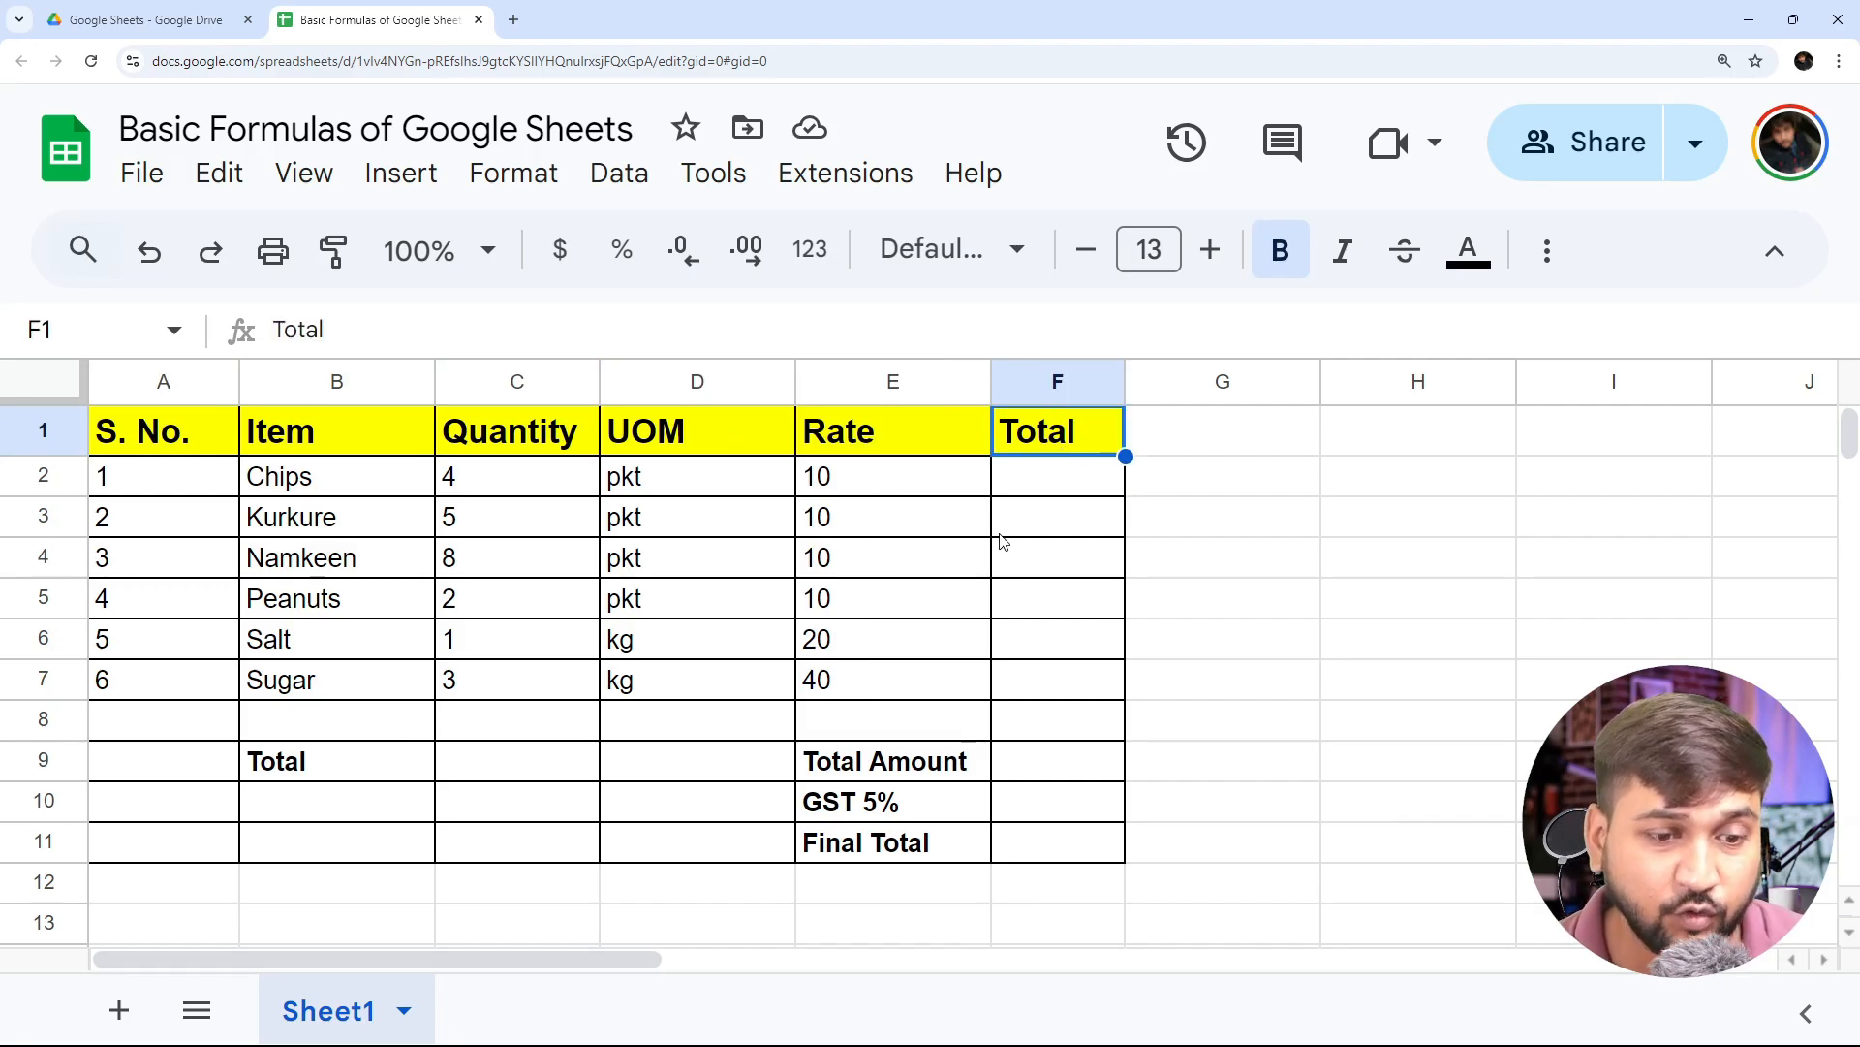
click(335, 482)
click(508, 484)
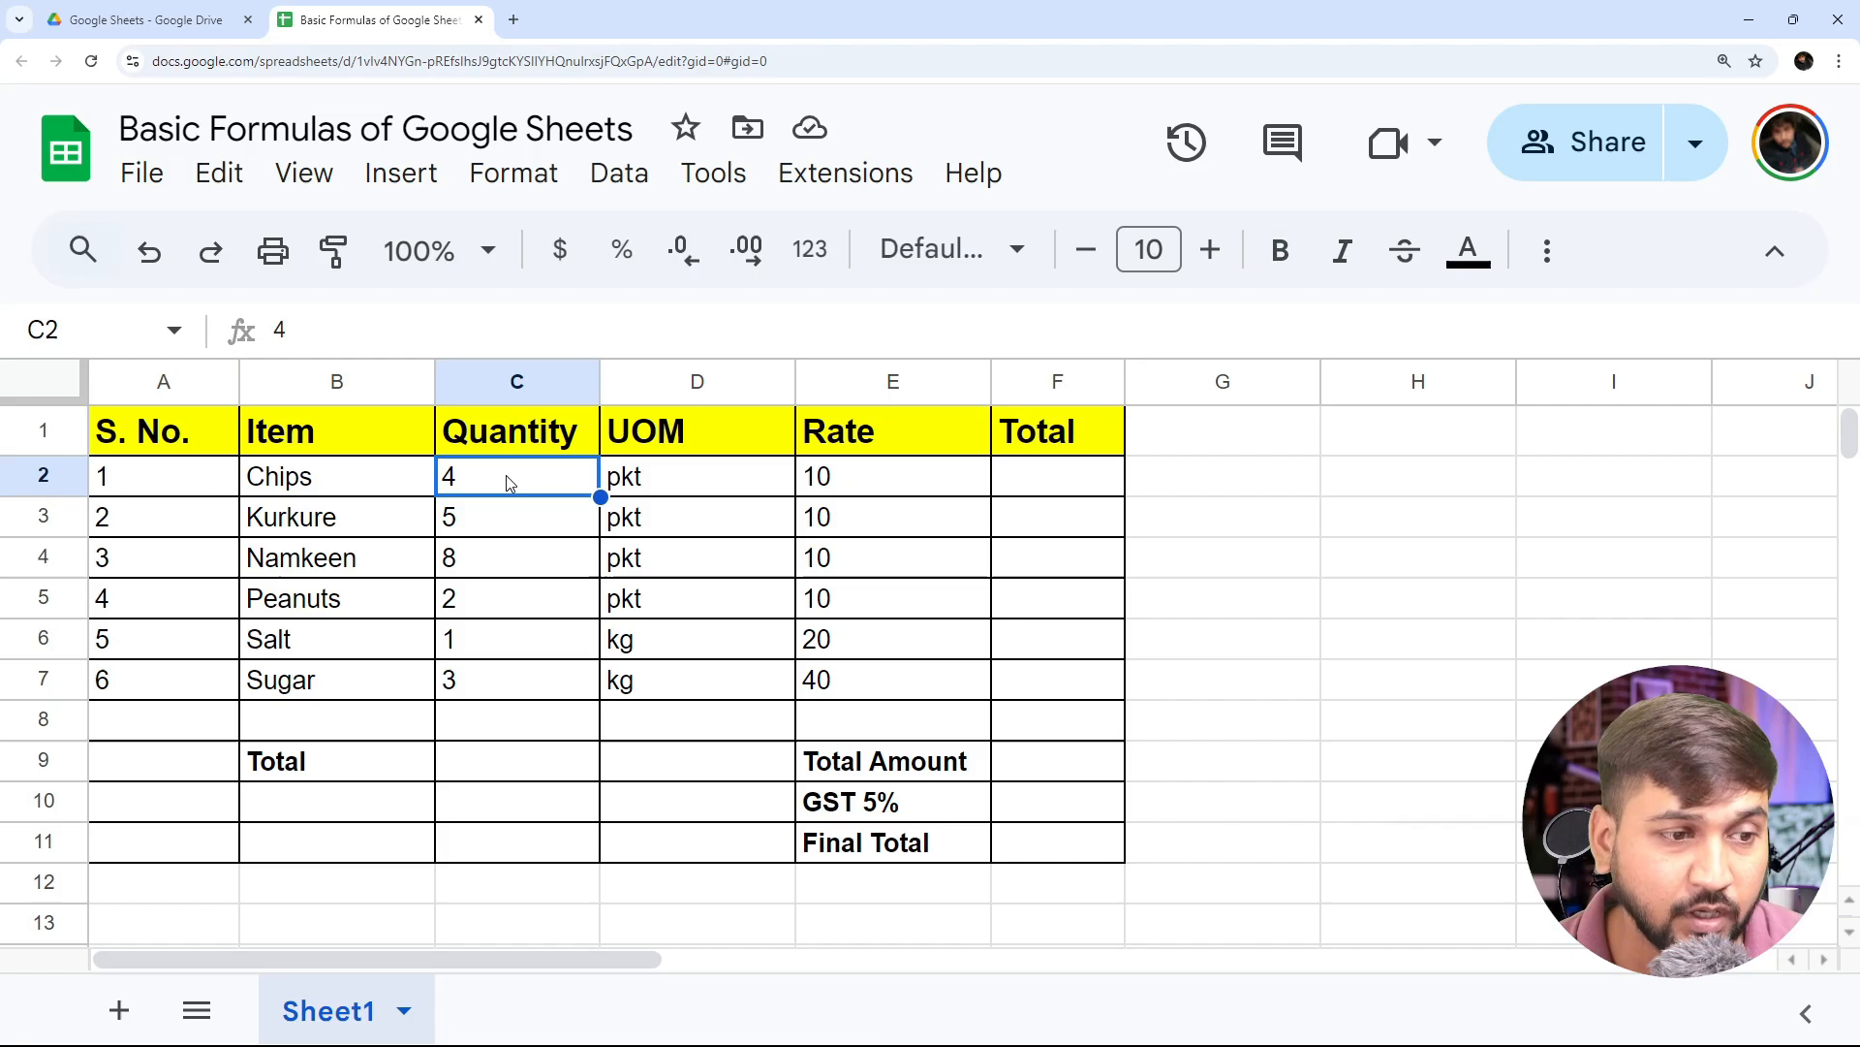
click(349, 492)
click(555, 477)
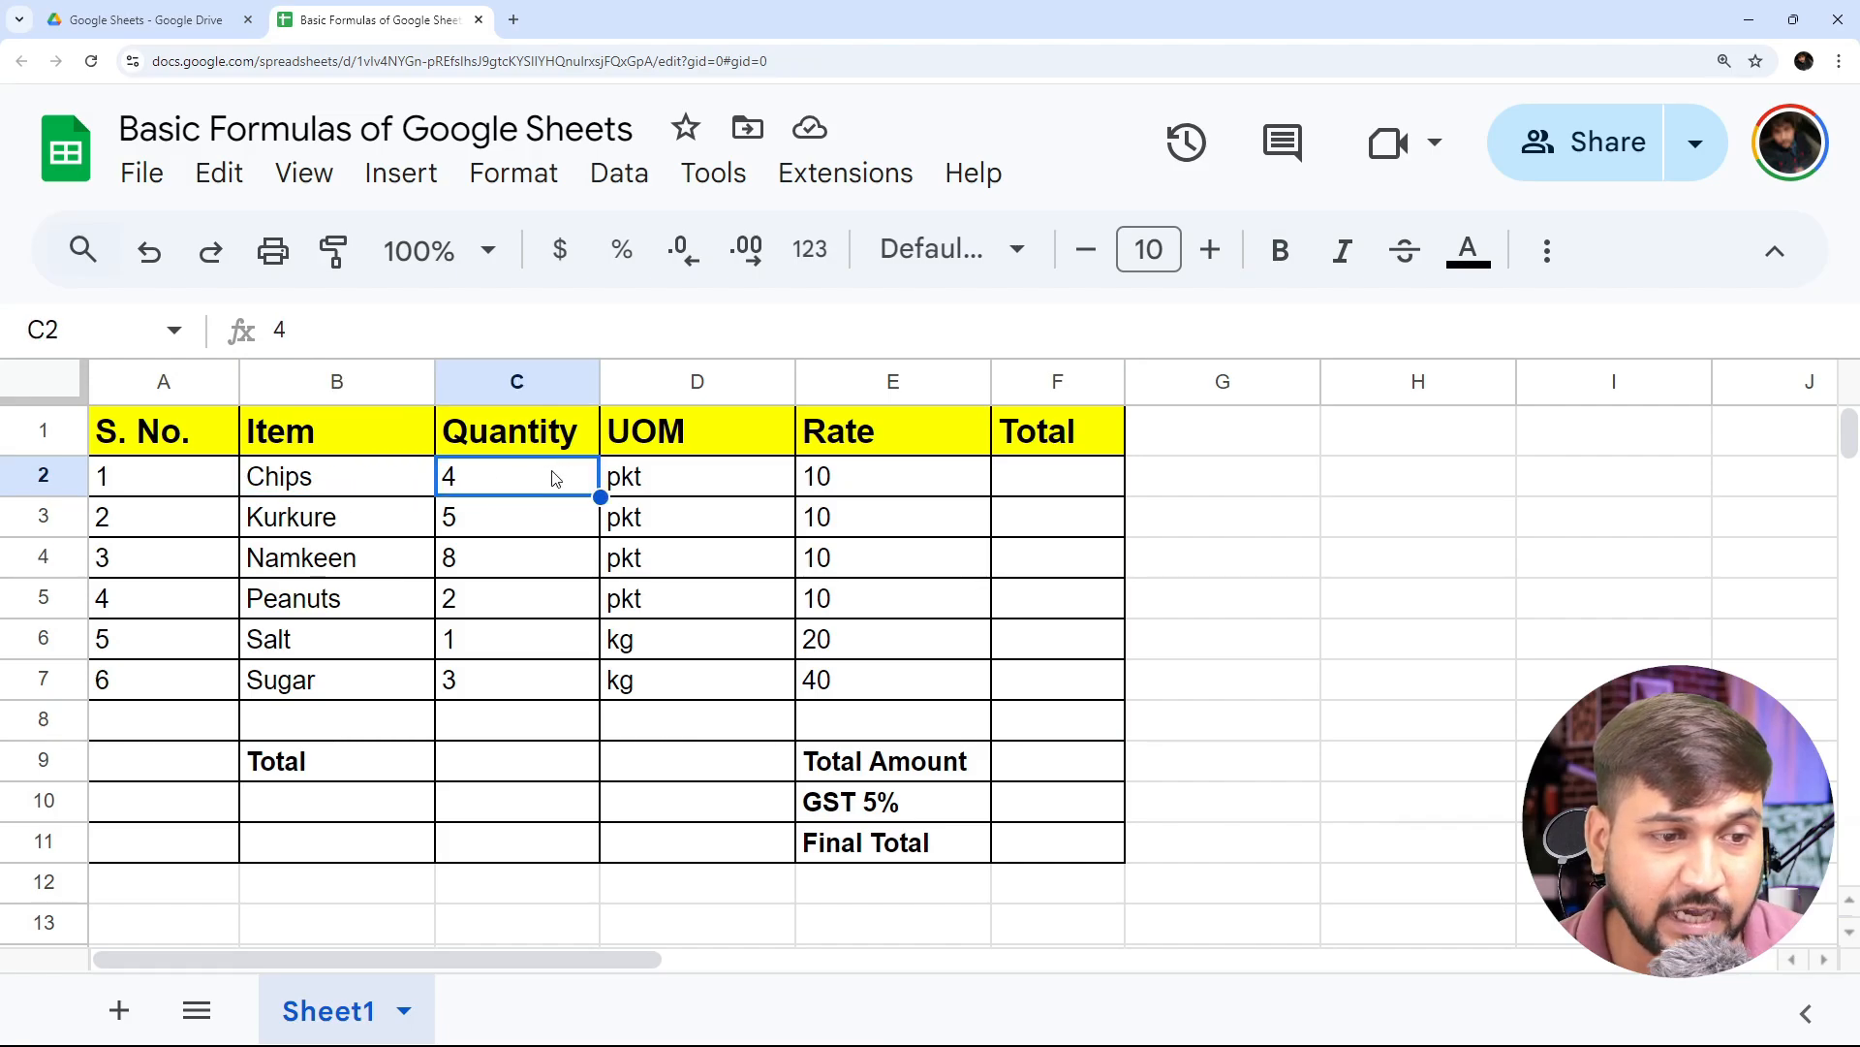
click(696, 491)
click(909, 490)
click(1031, 481)
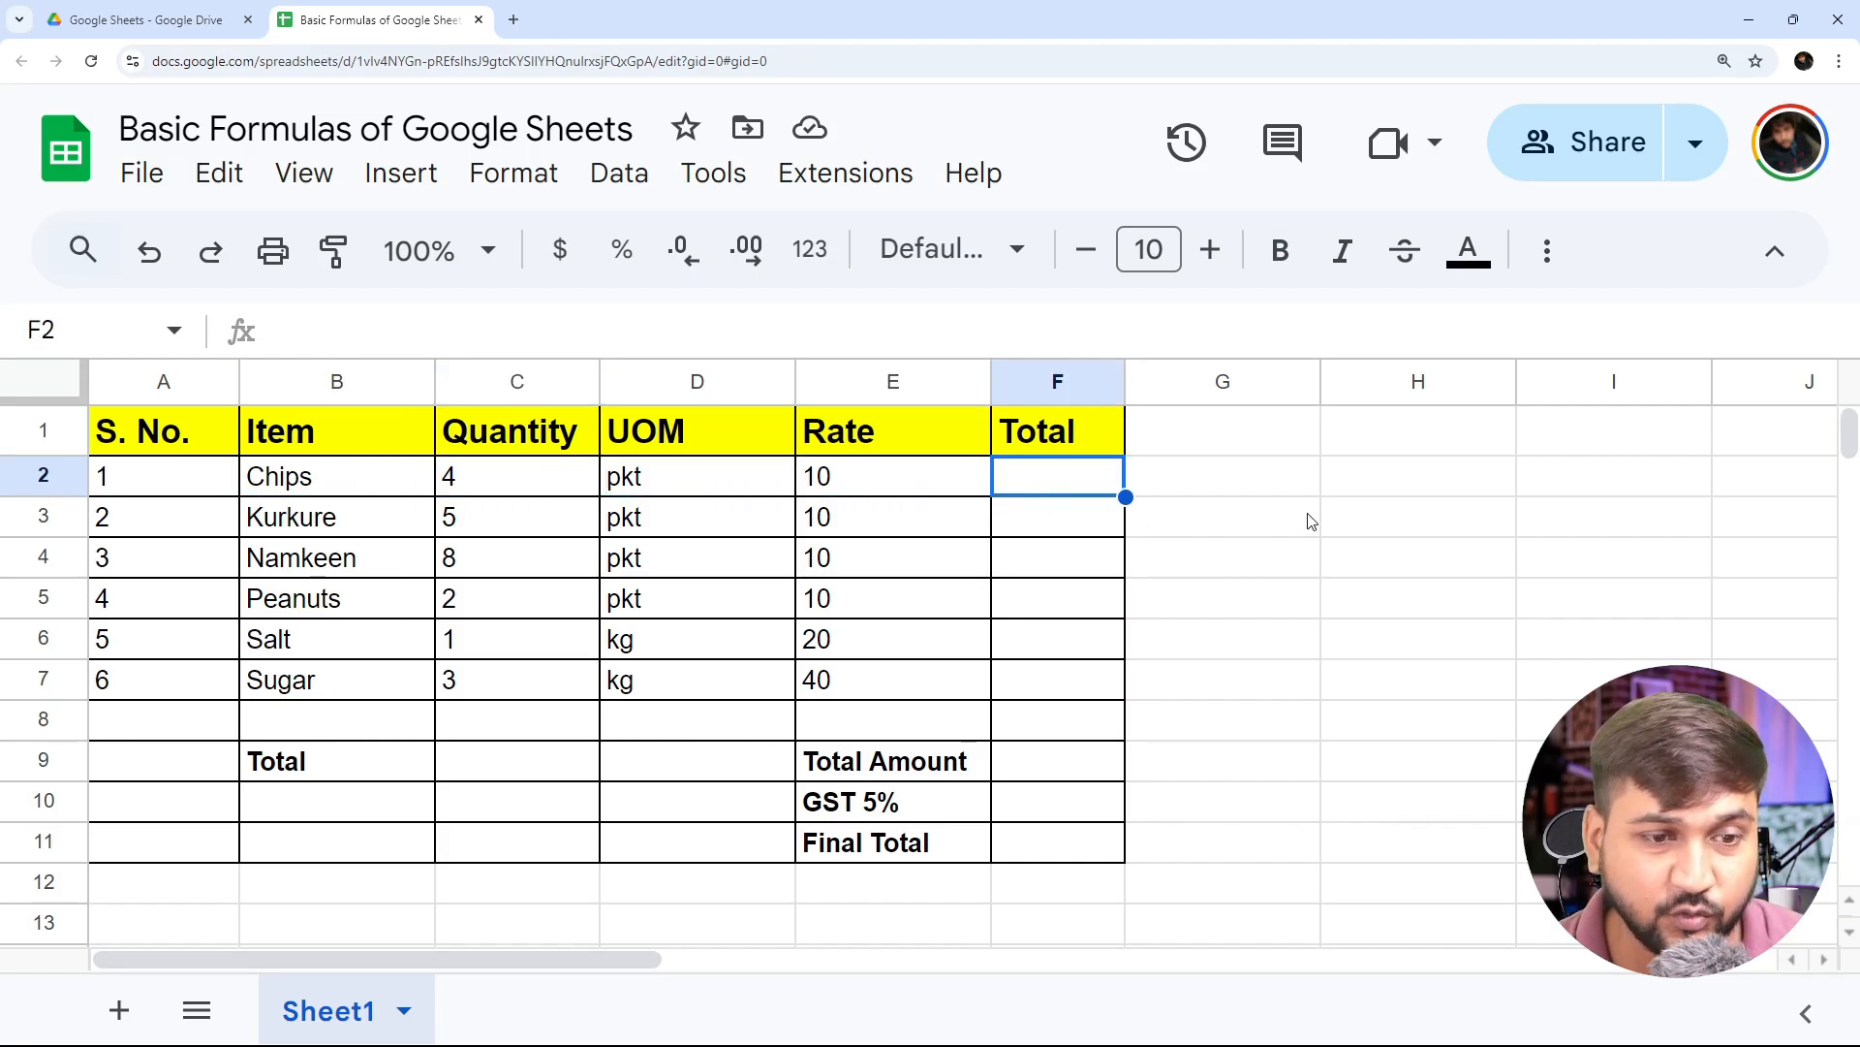
- Examine the empty Total cells of the first items and the formula bar for F2
click(1057, 522)
click(1061, 489)
click(1063, 522)
click(1066, 473)
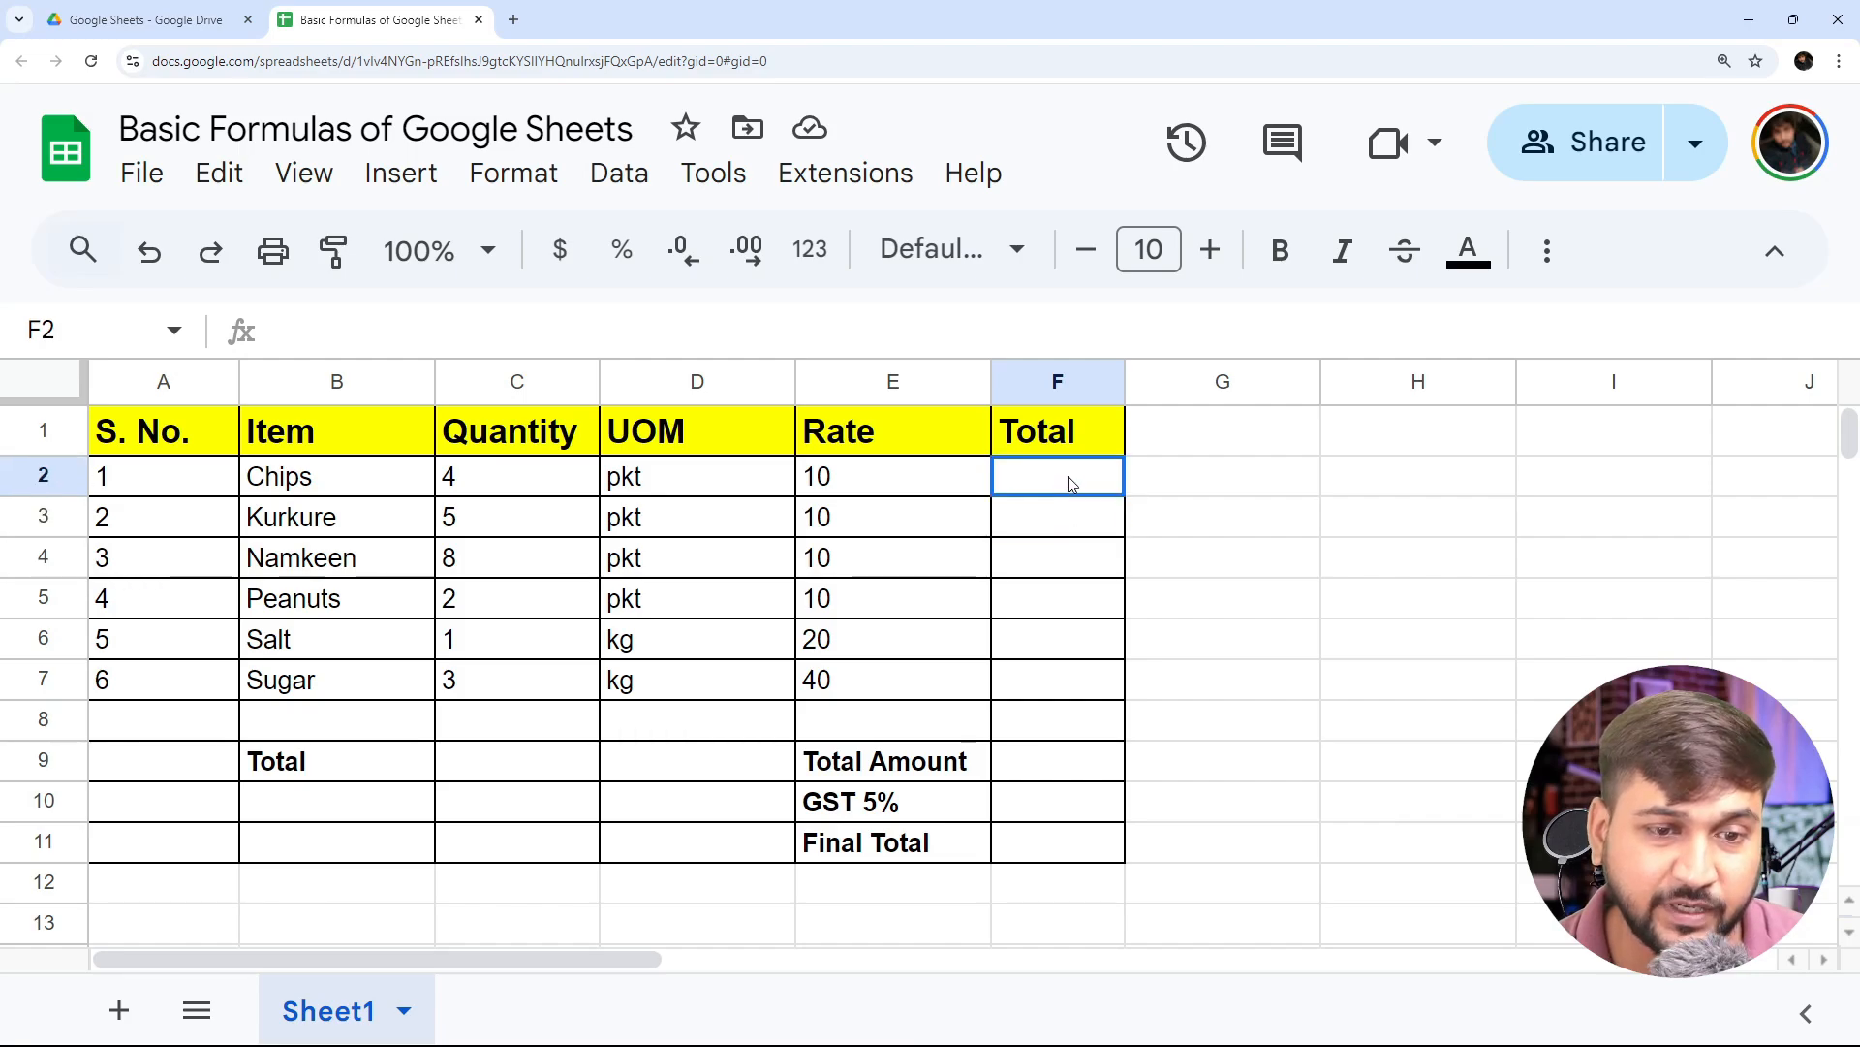
click(1064, 518)
click(1062, 485)
click(1063, 570)
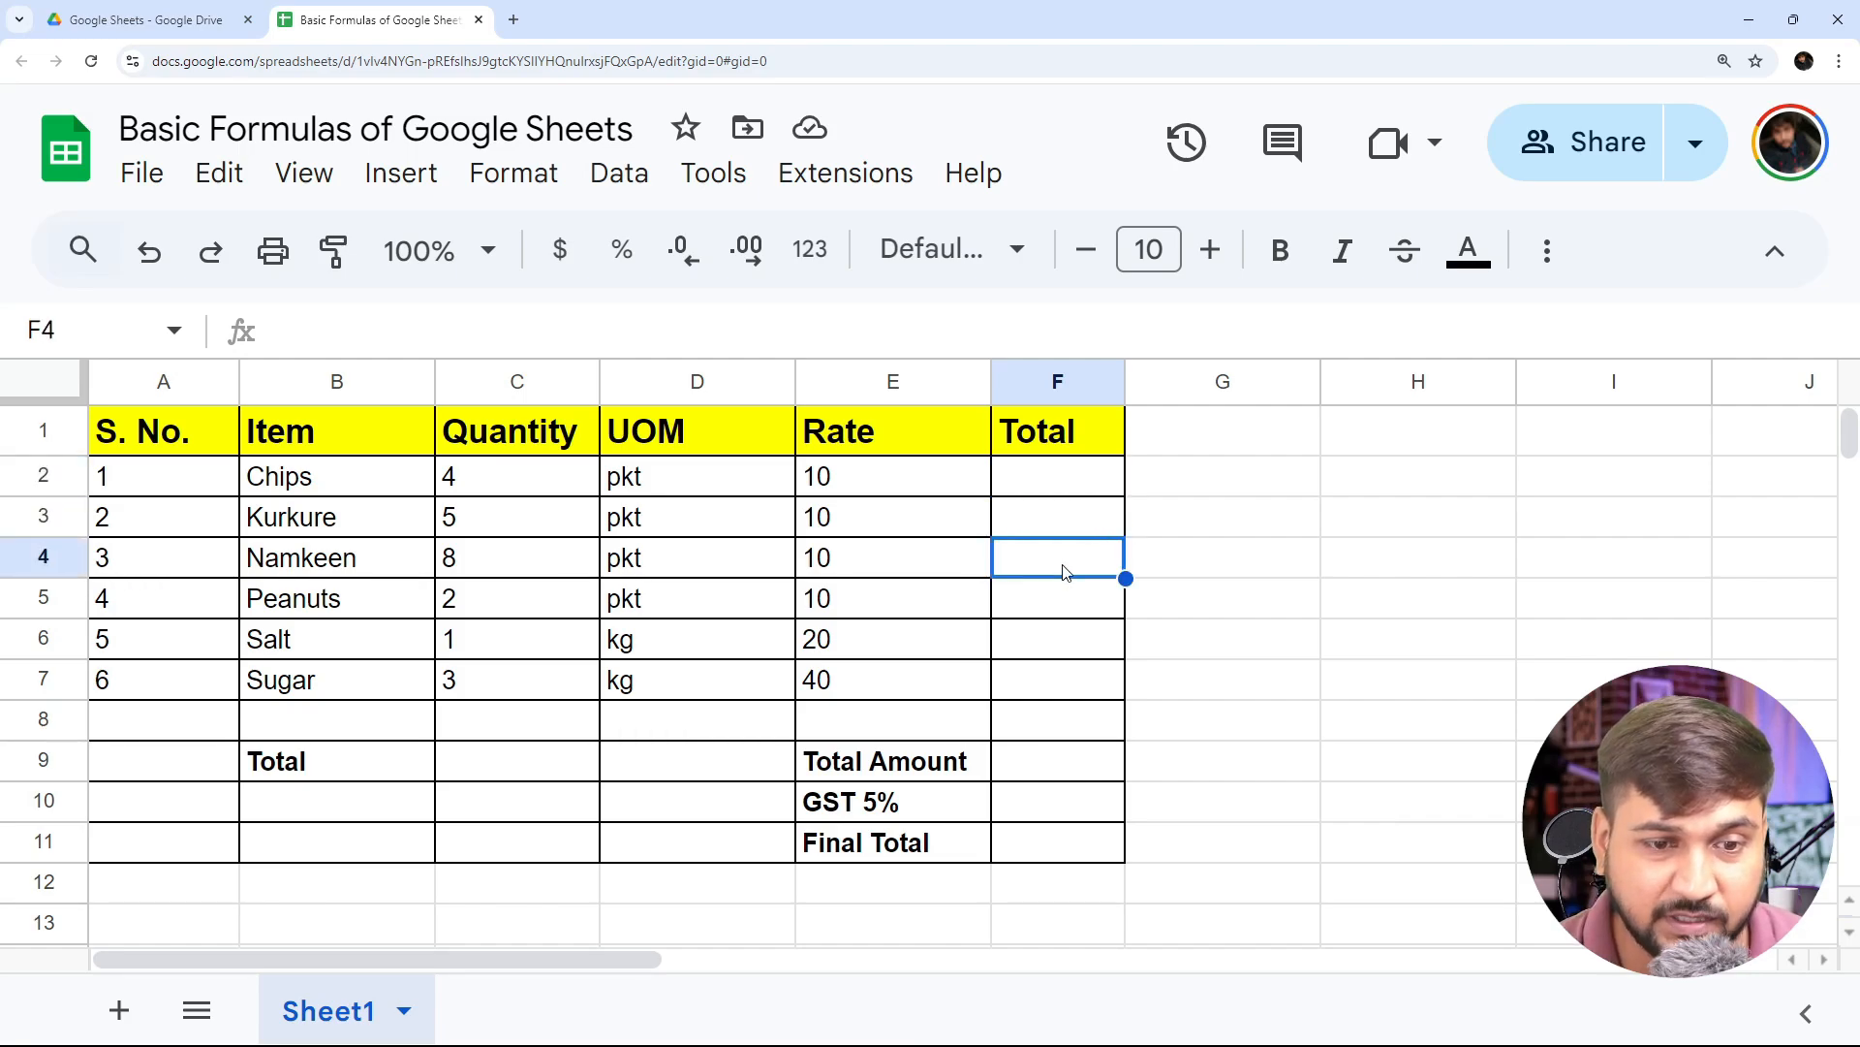
click(1052, 479)
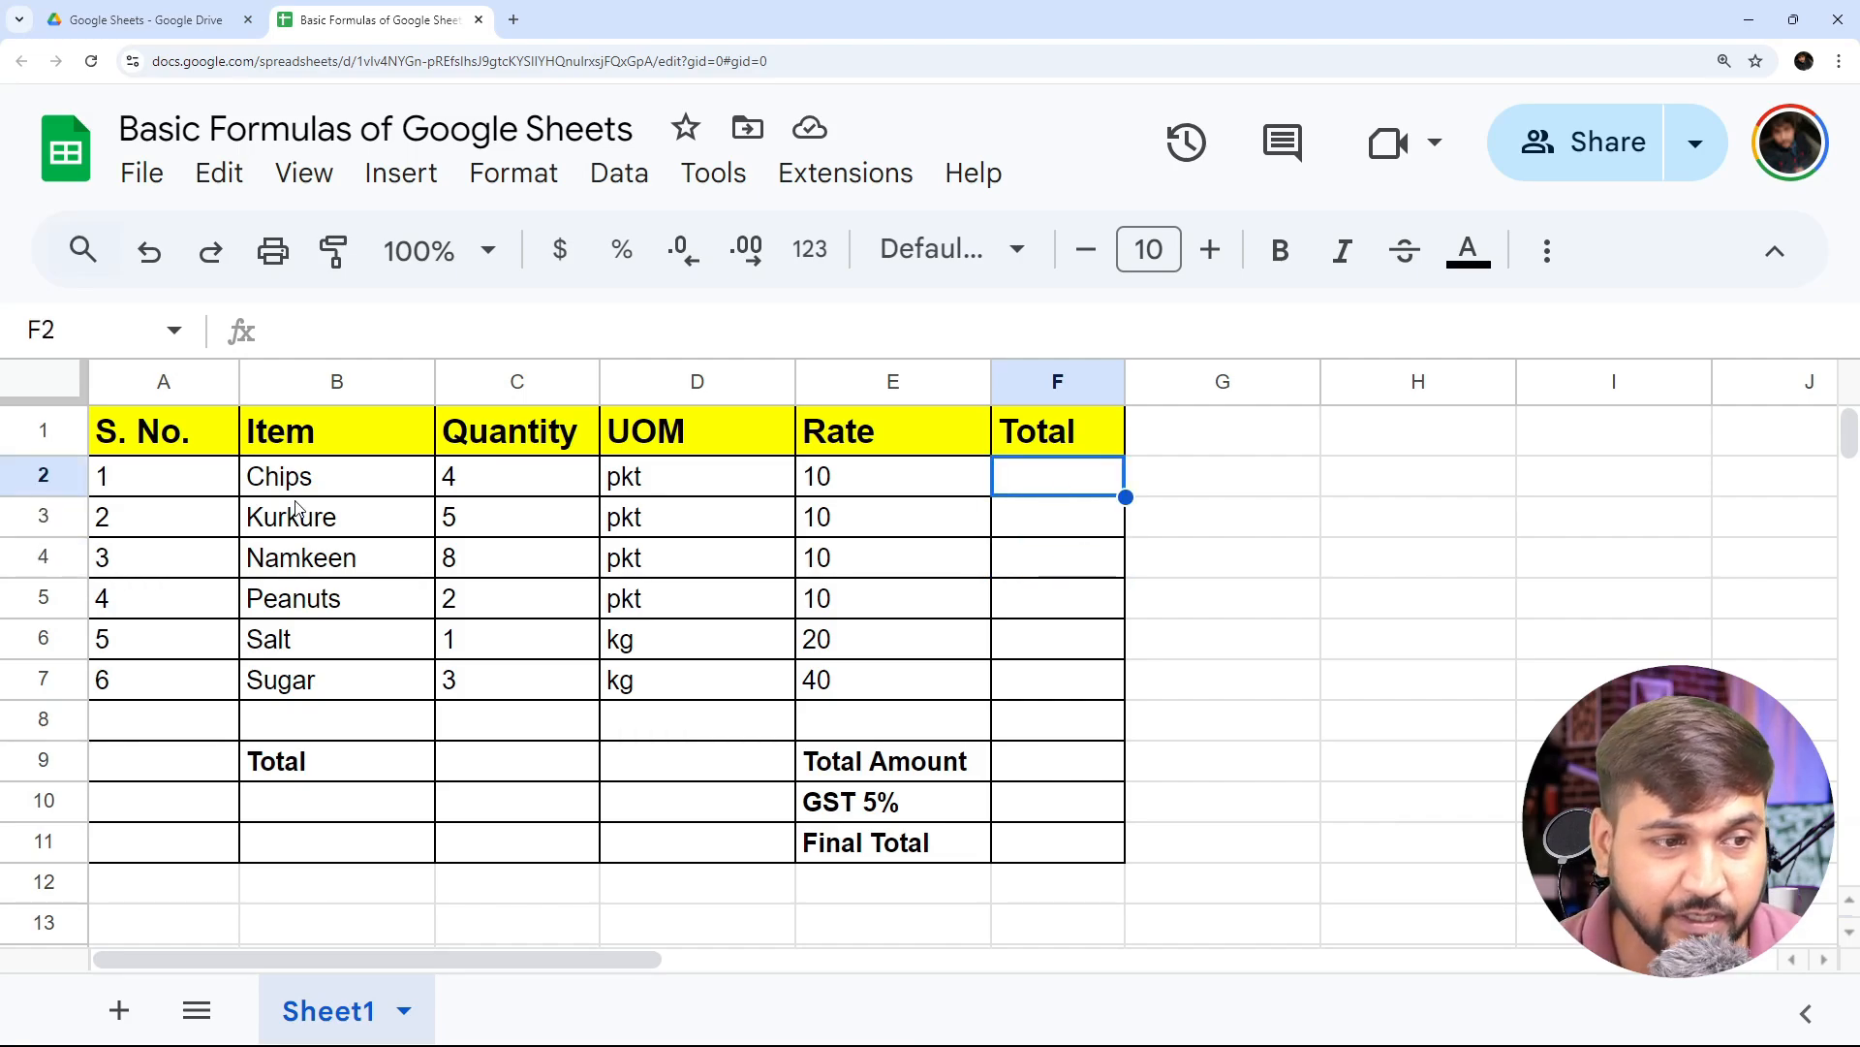
click(279, 333)
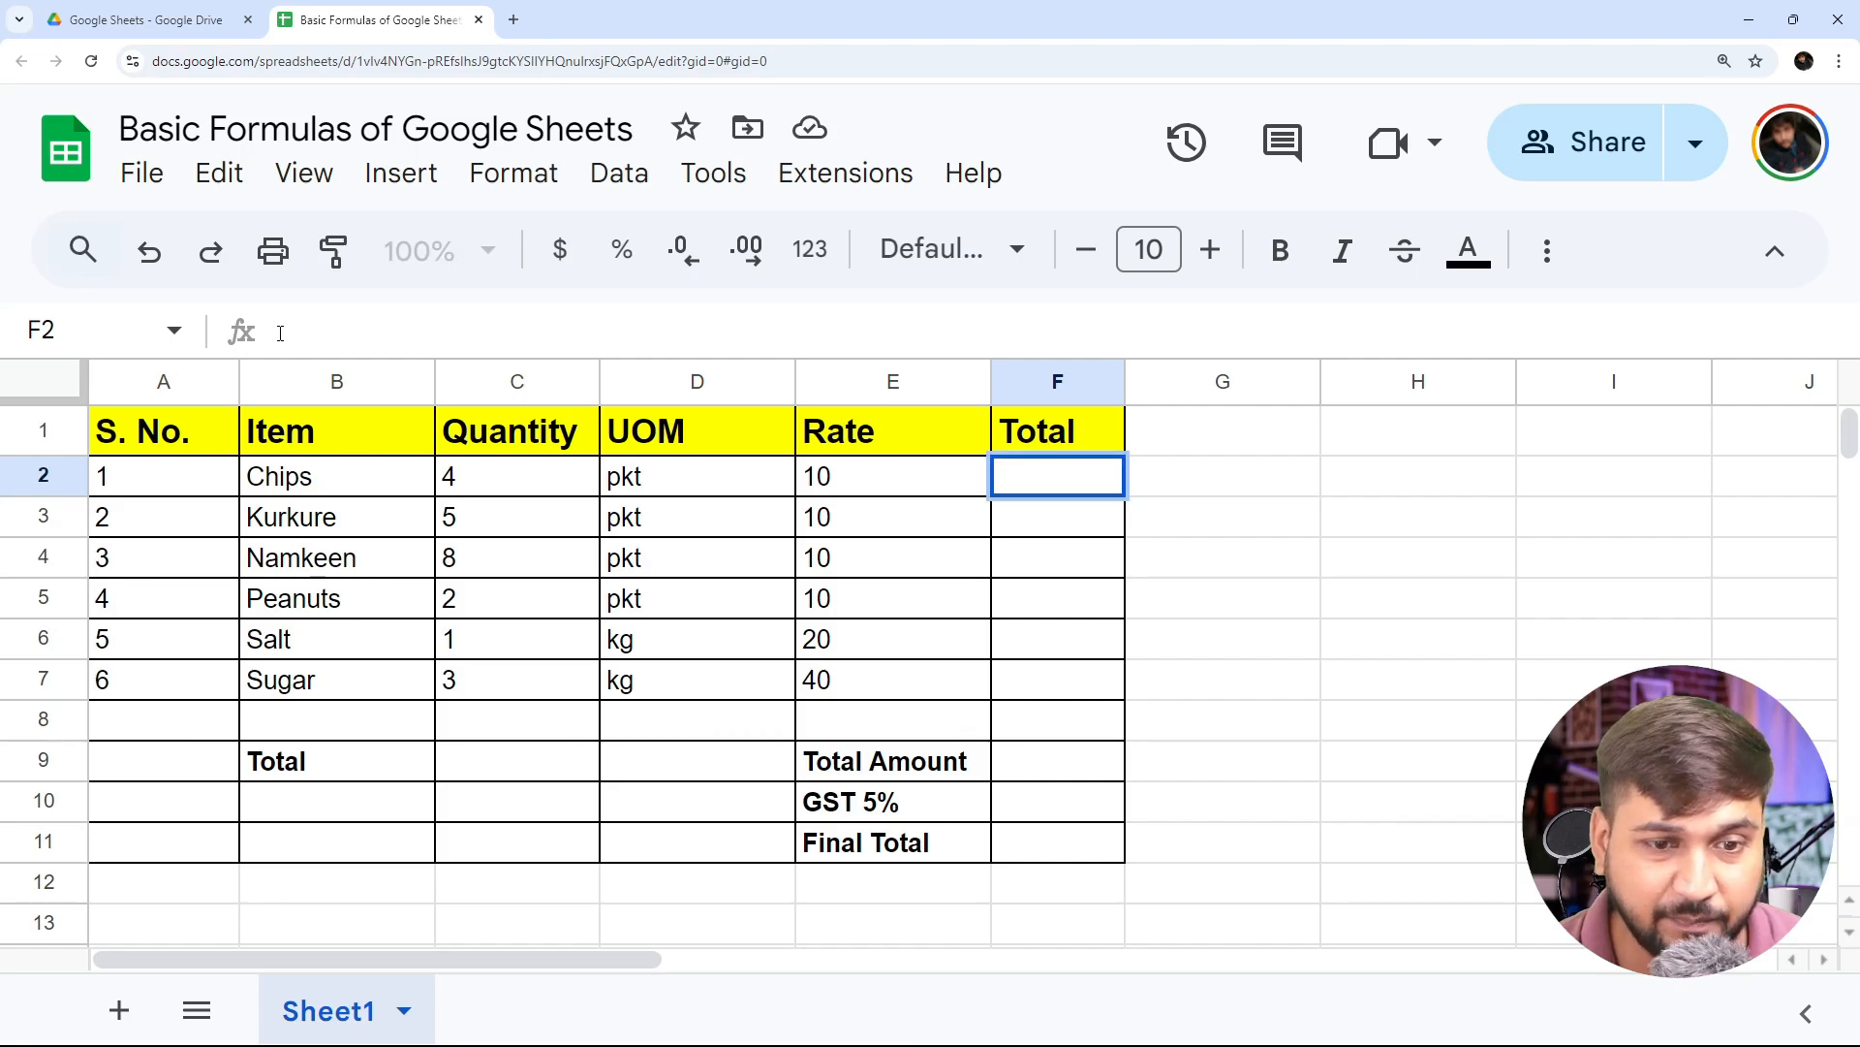
click(1056, 518)
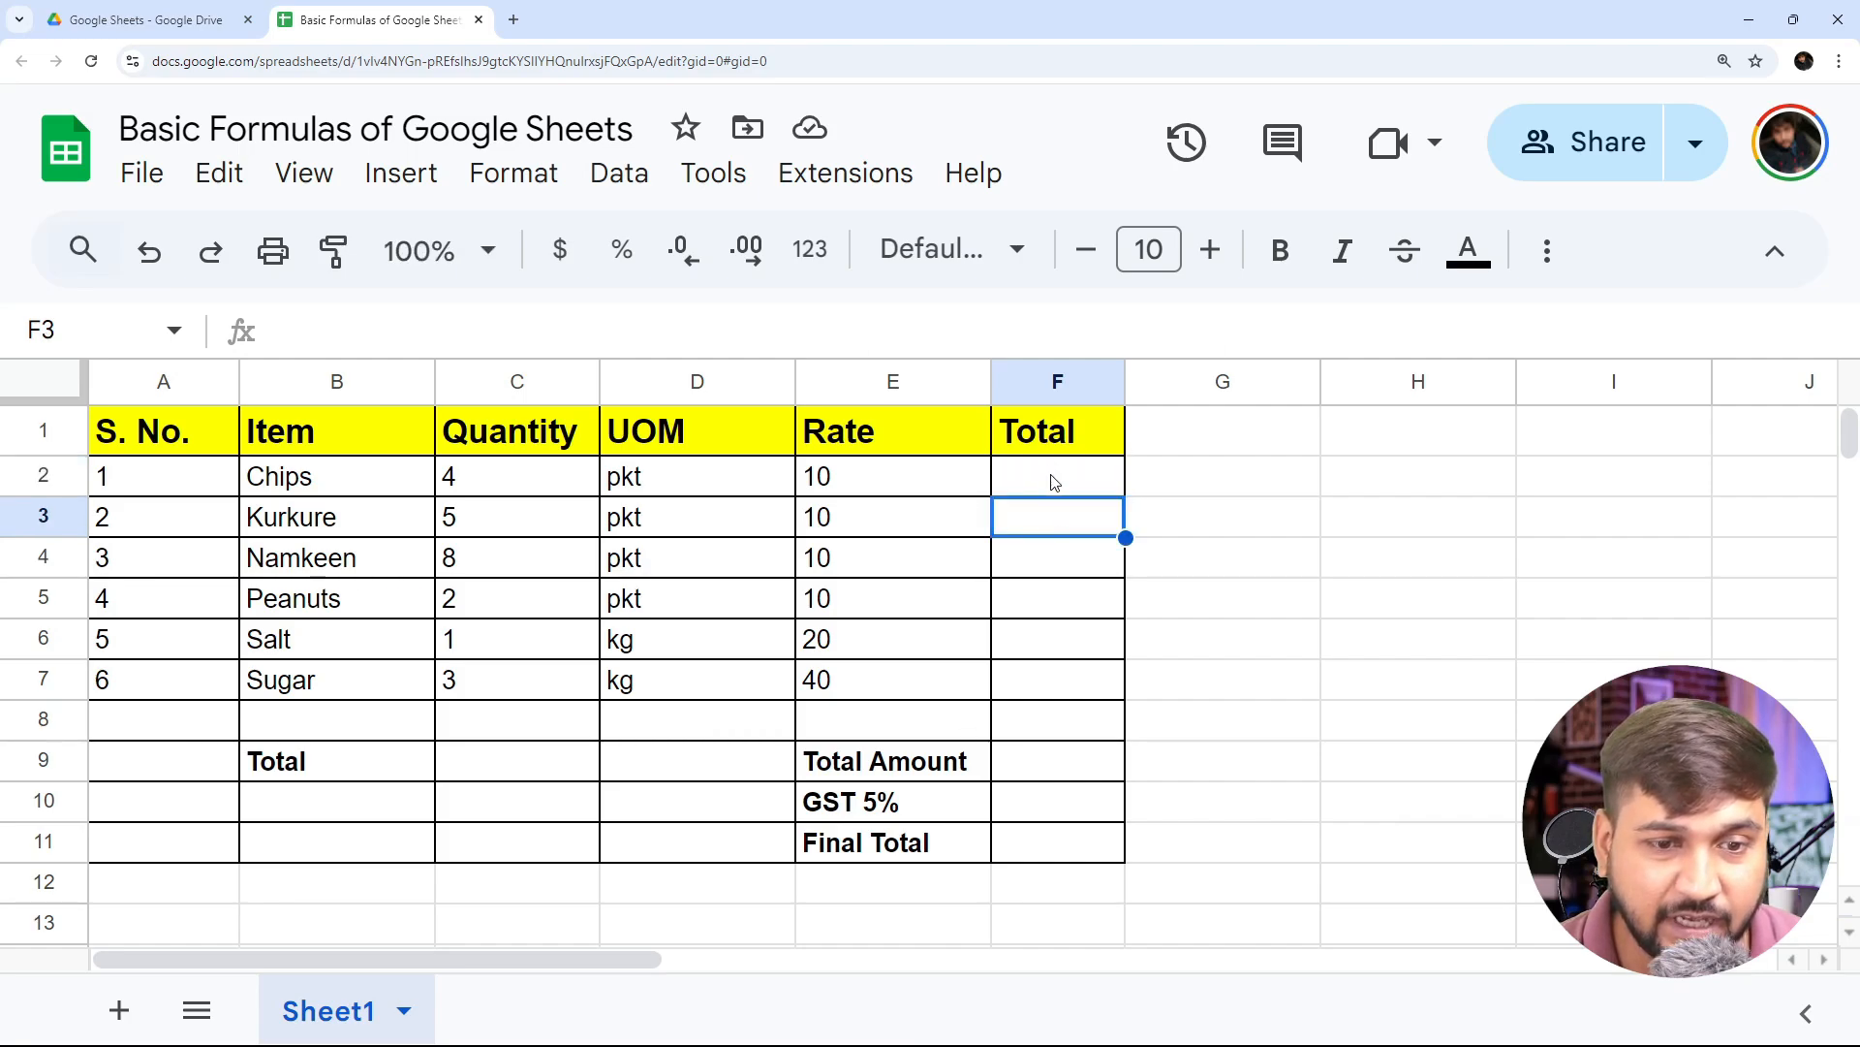
click(1054, 482)
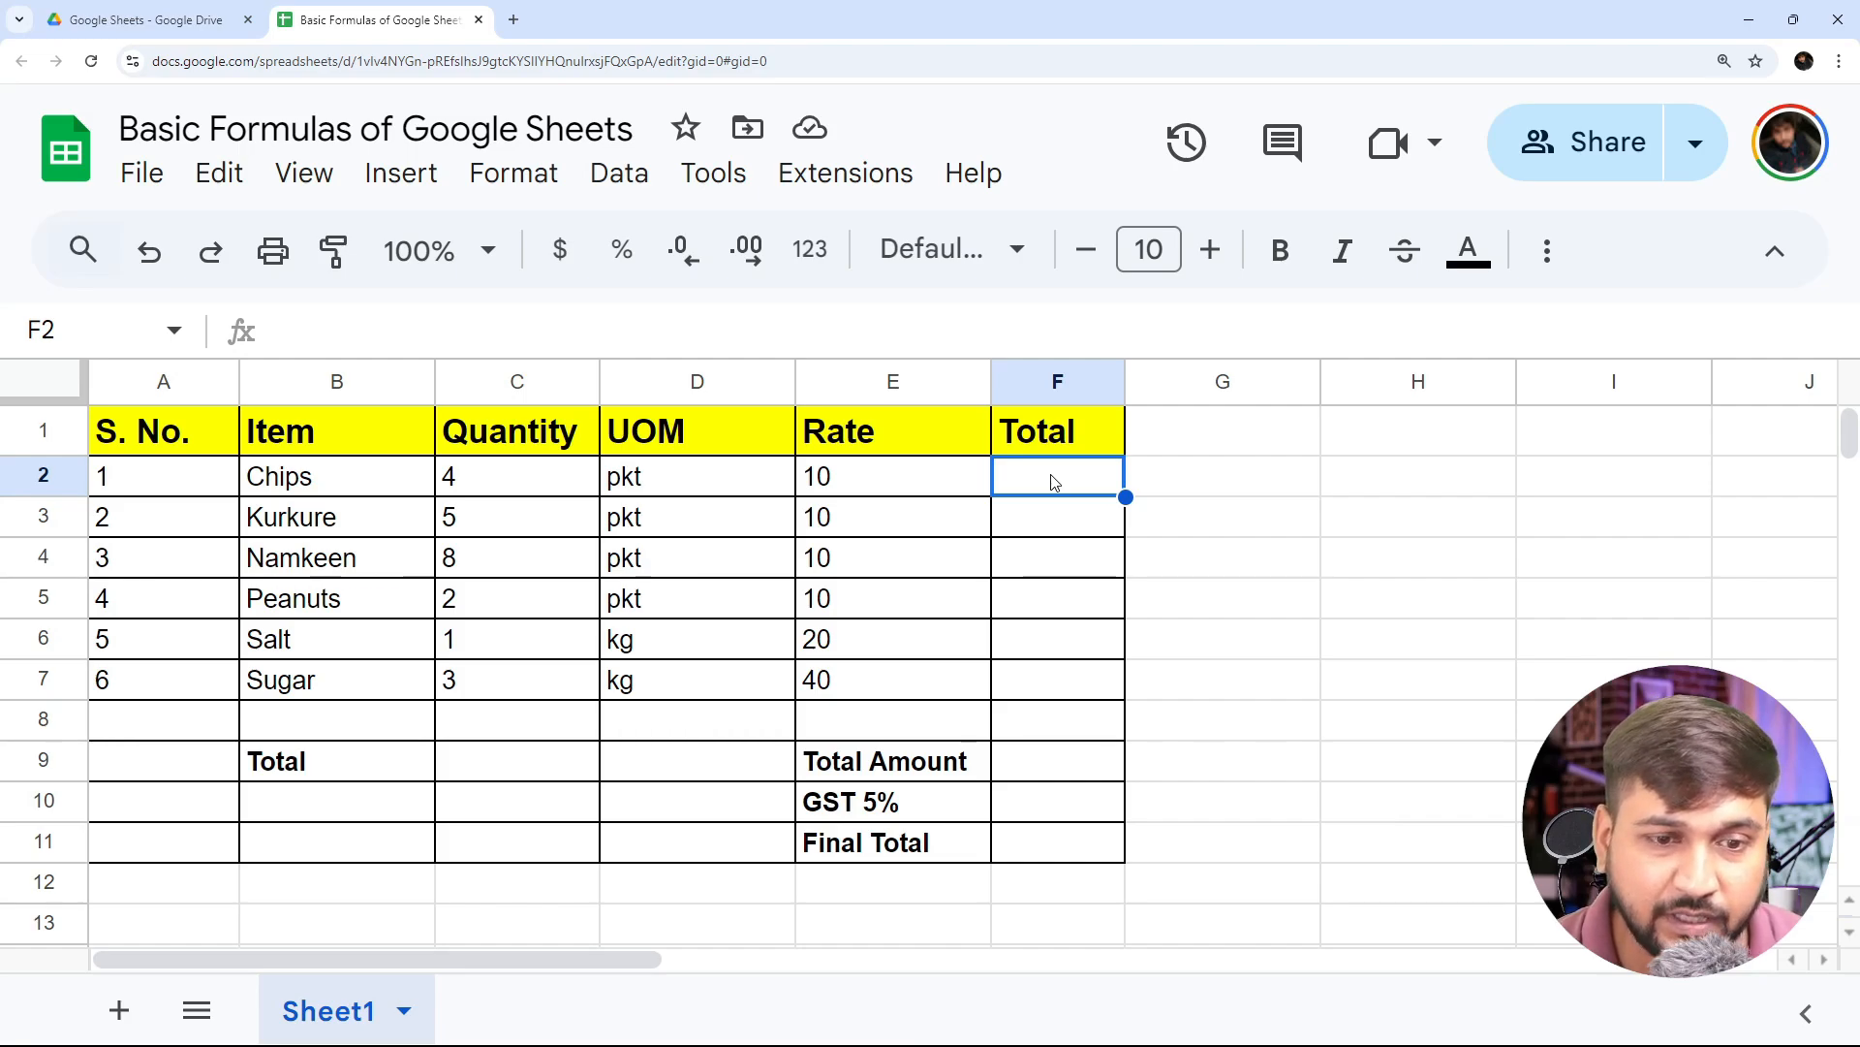
text(=)
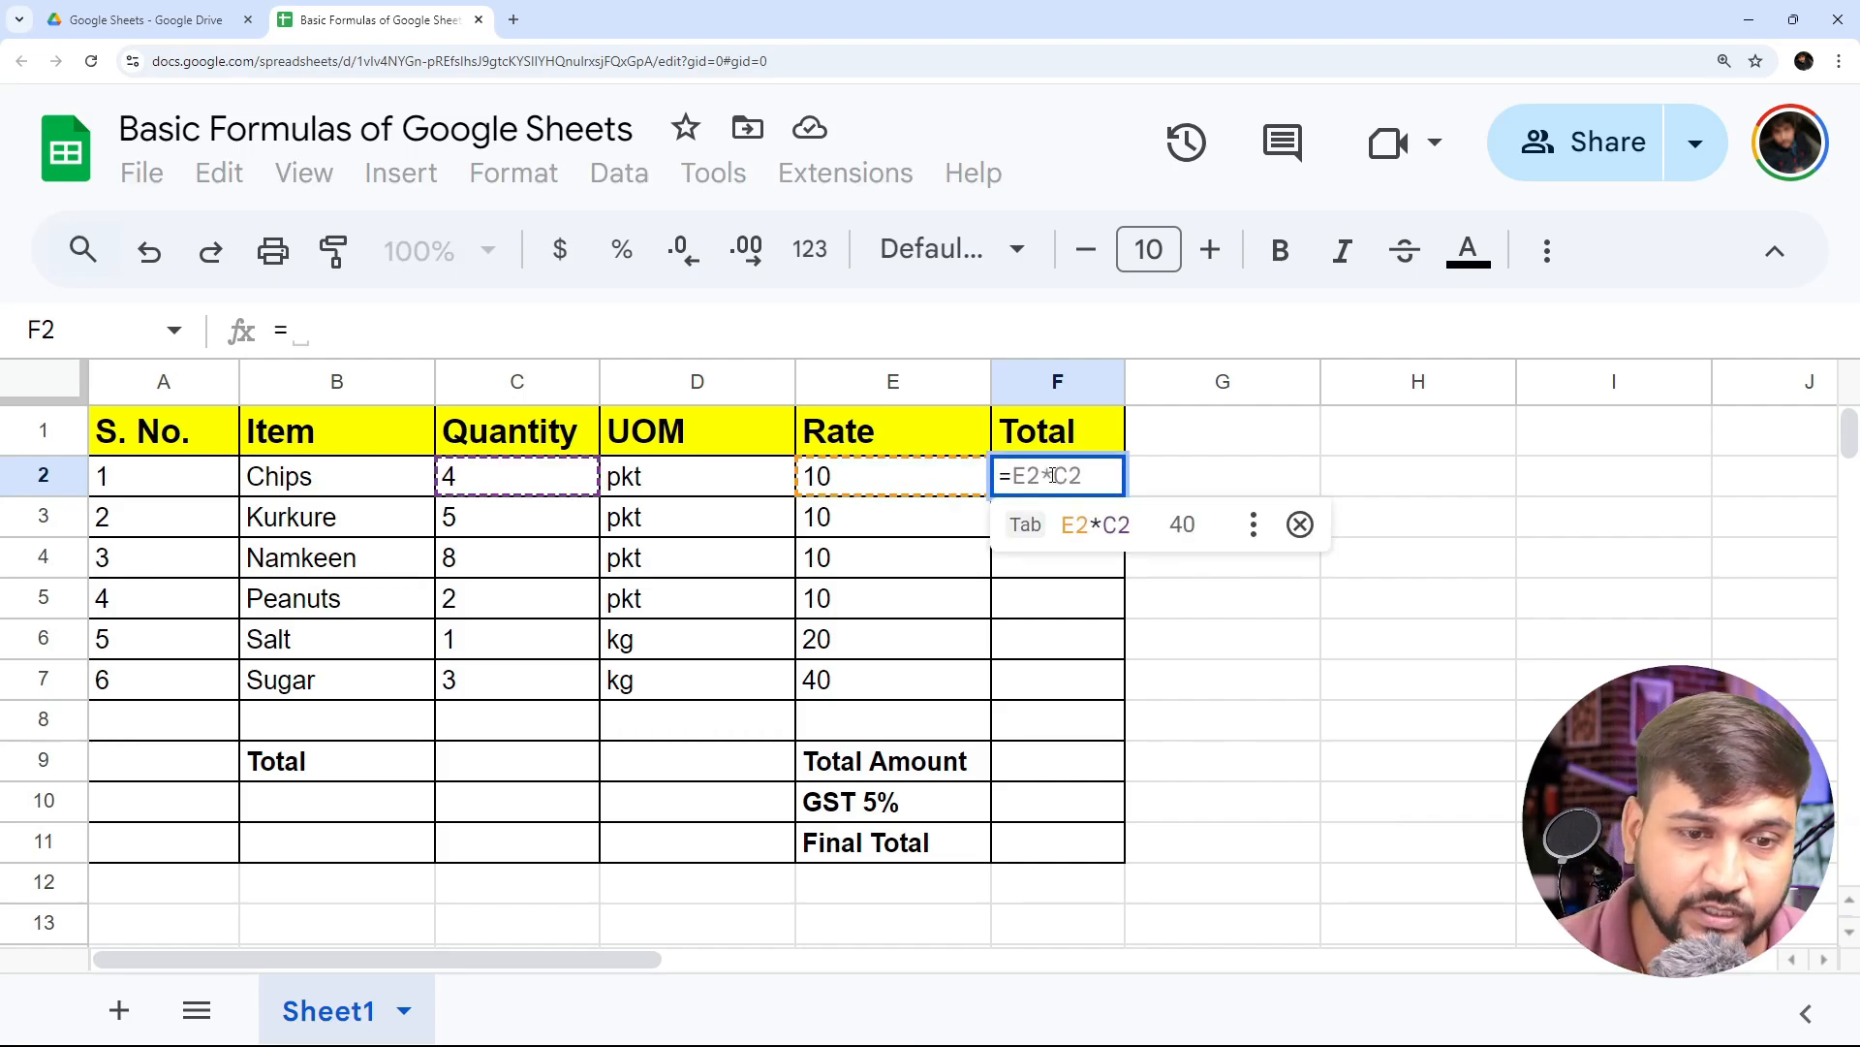
key(Escape)
click(325, 332)
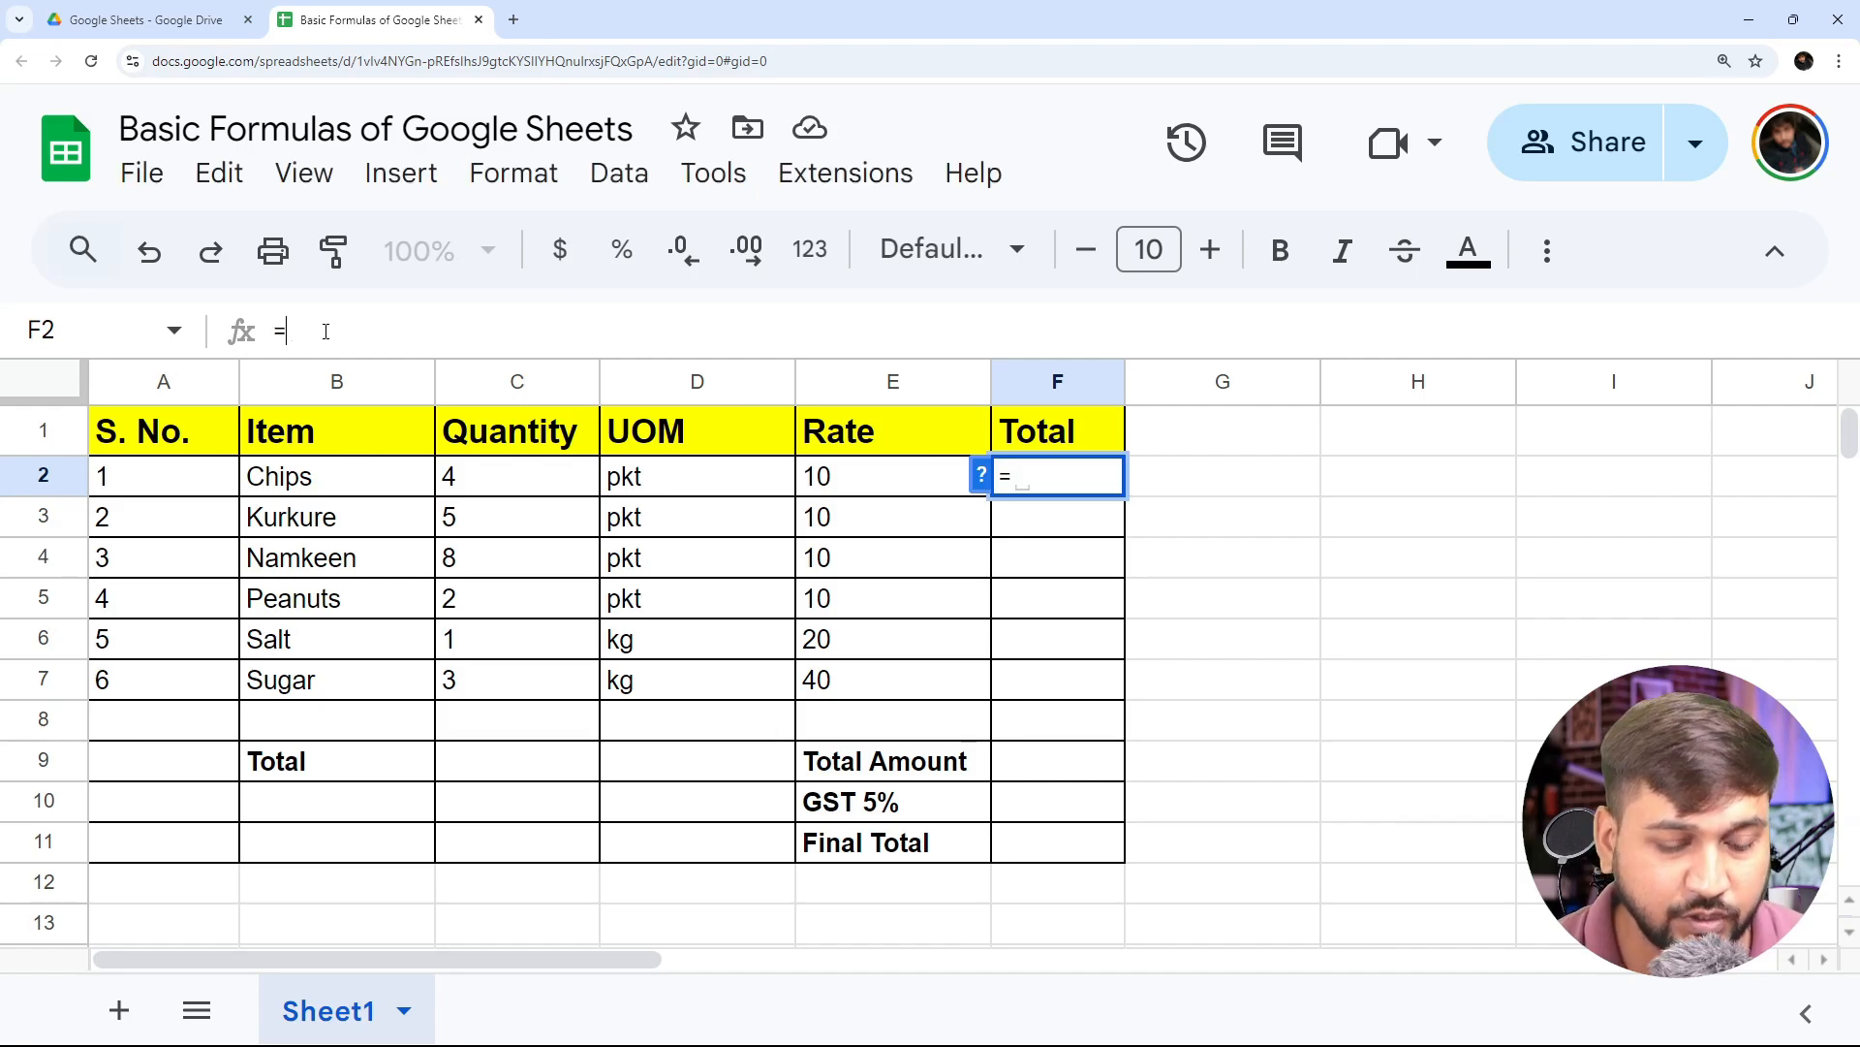
text(=)
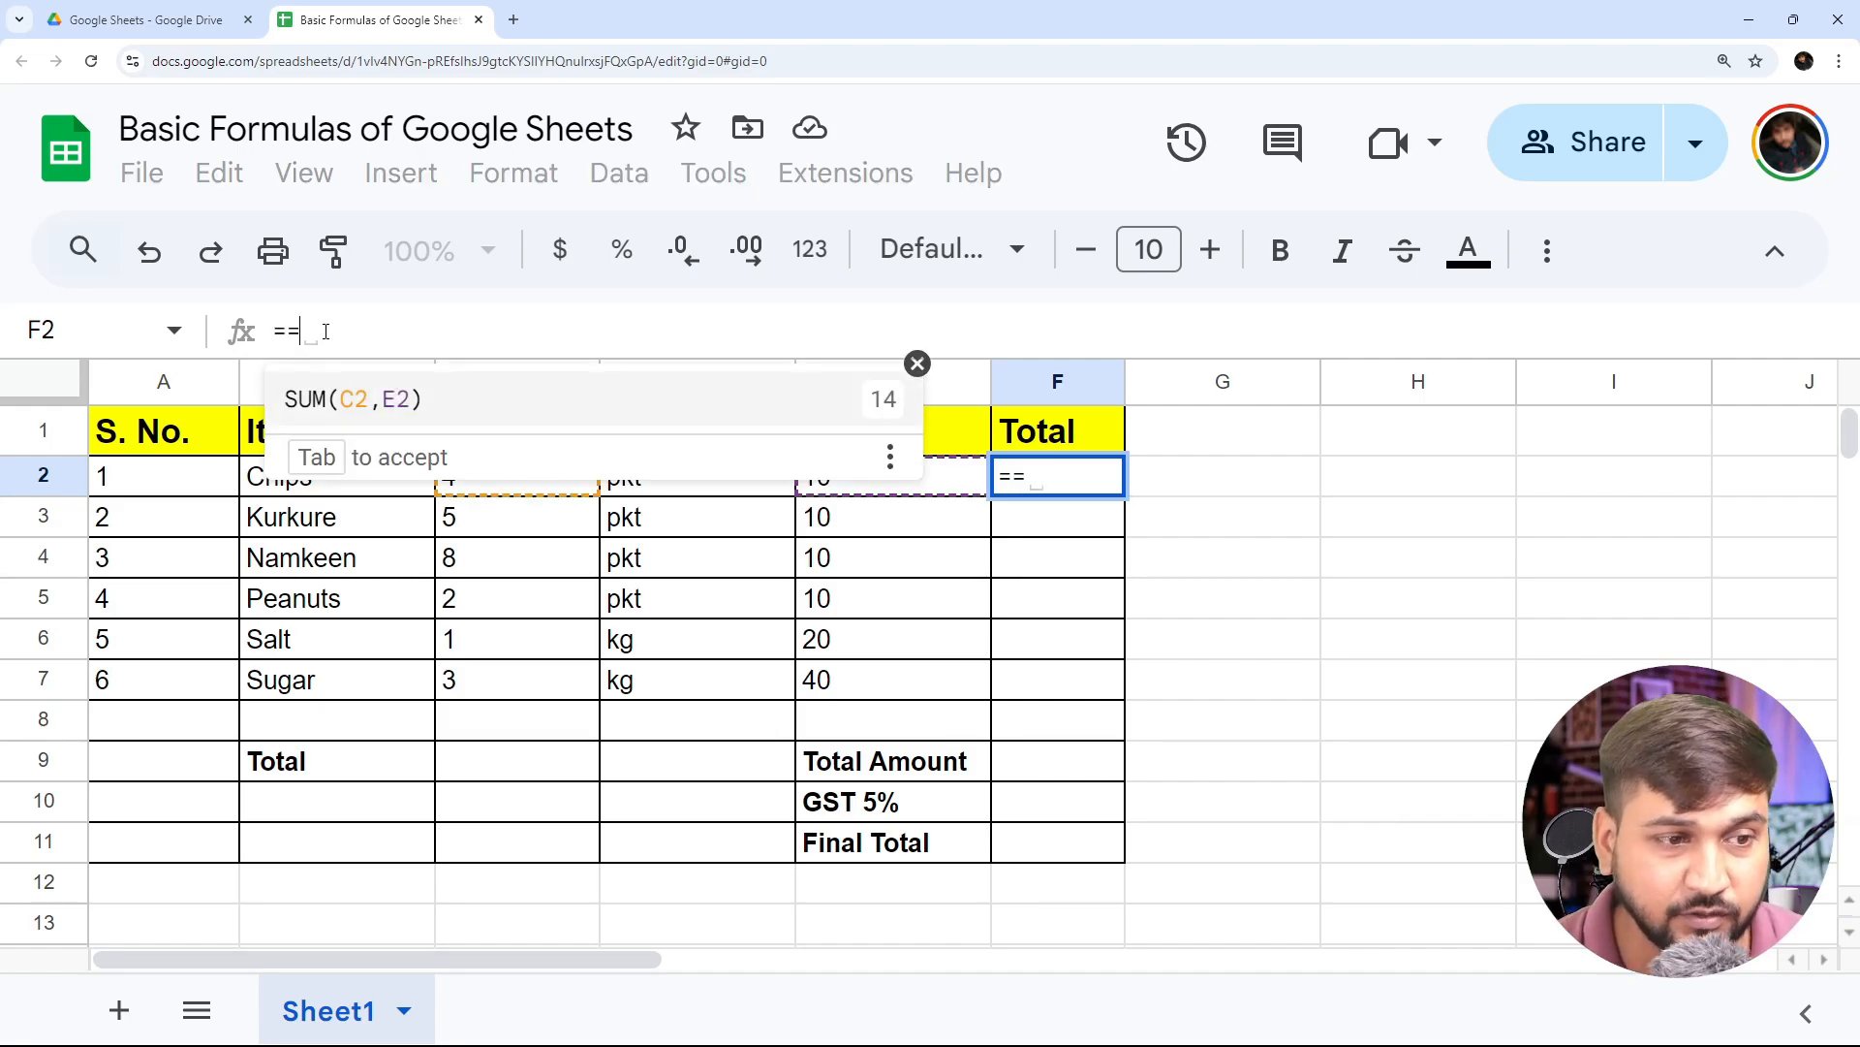
key(Escape)
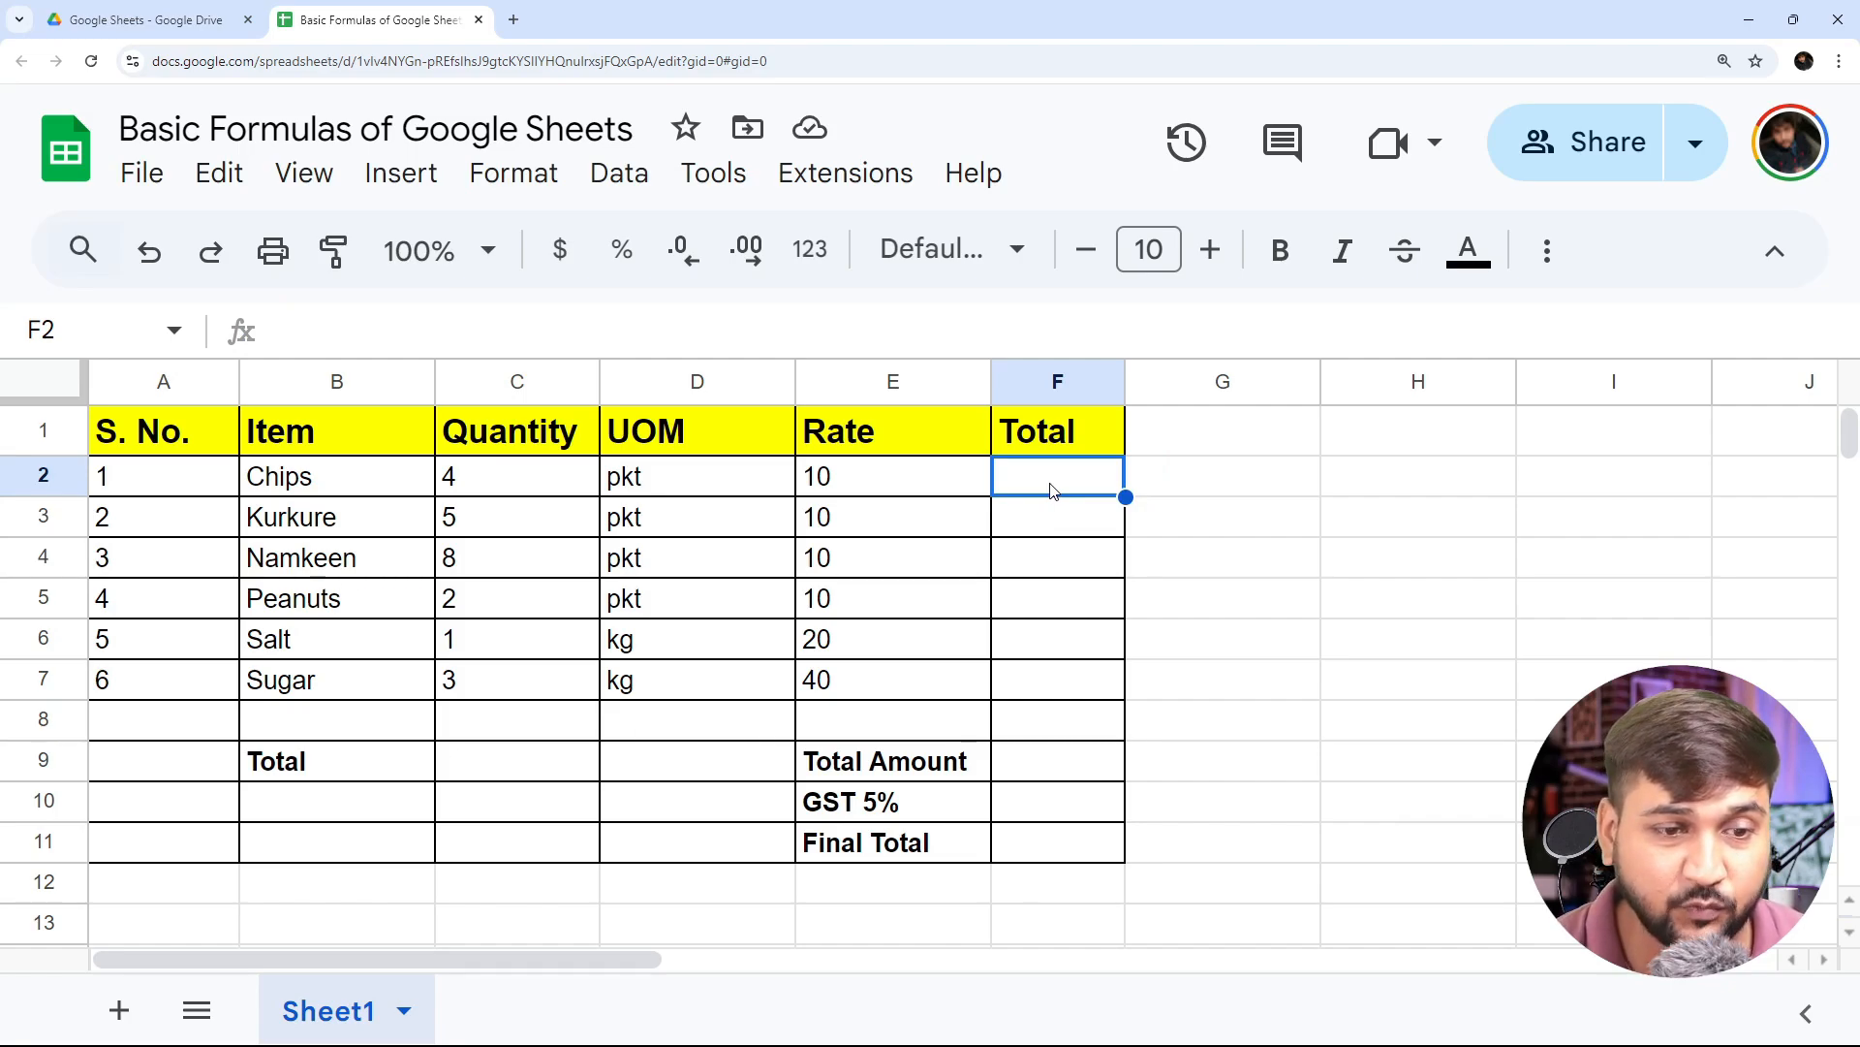
- Examine the Chips row cells between Quantity and Total that feed the total calculation
key(Left)
key(Left)
key(Left)
key(Right)
key(Right)
key(Right)
key(Left)
key(Left)
key(Left)
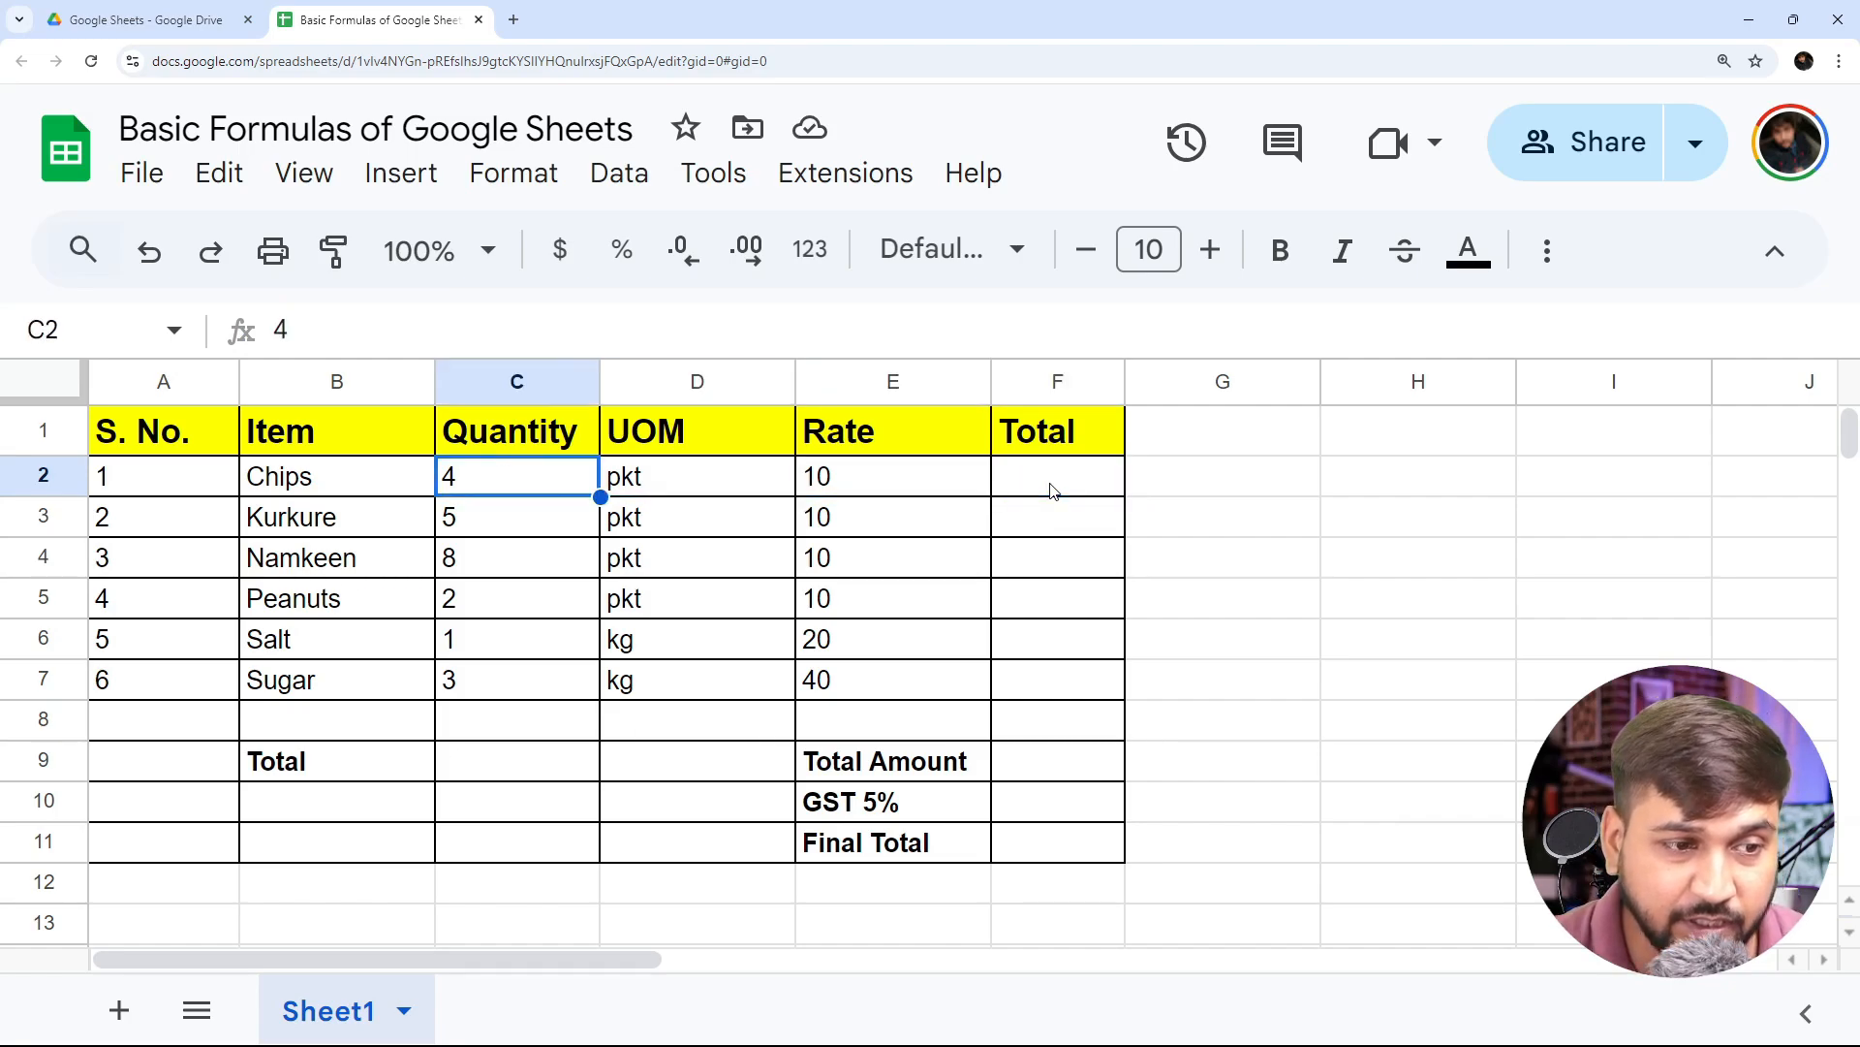
key(Right)
key(Right)
key(Right)
- Start a formula in the Chips row's Total cell F2 with an equals sign, without the suggested formula
text(=)
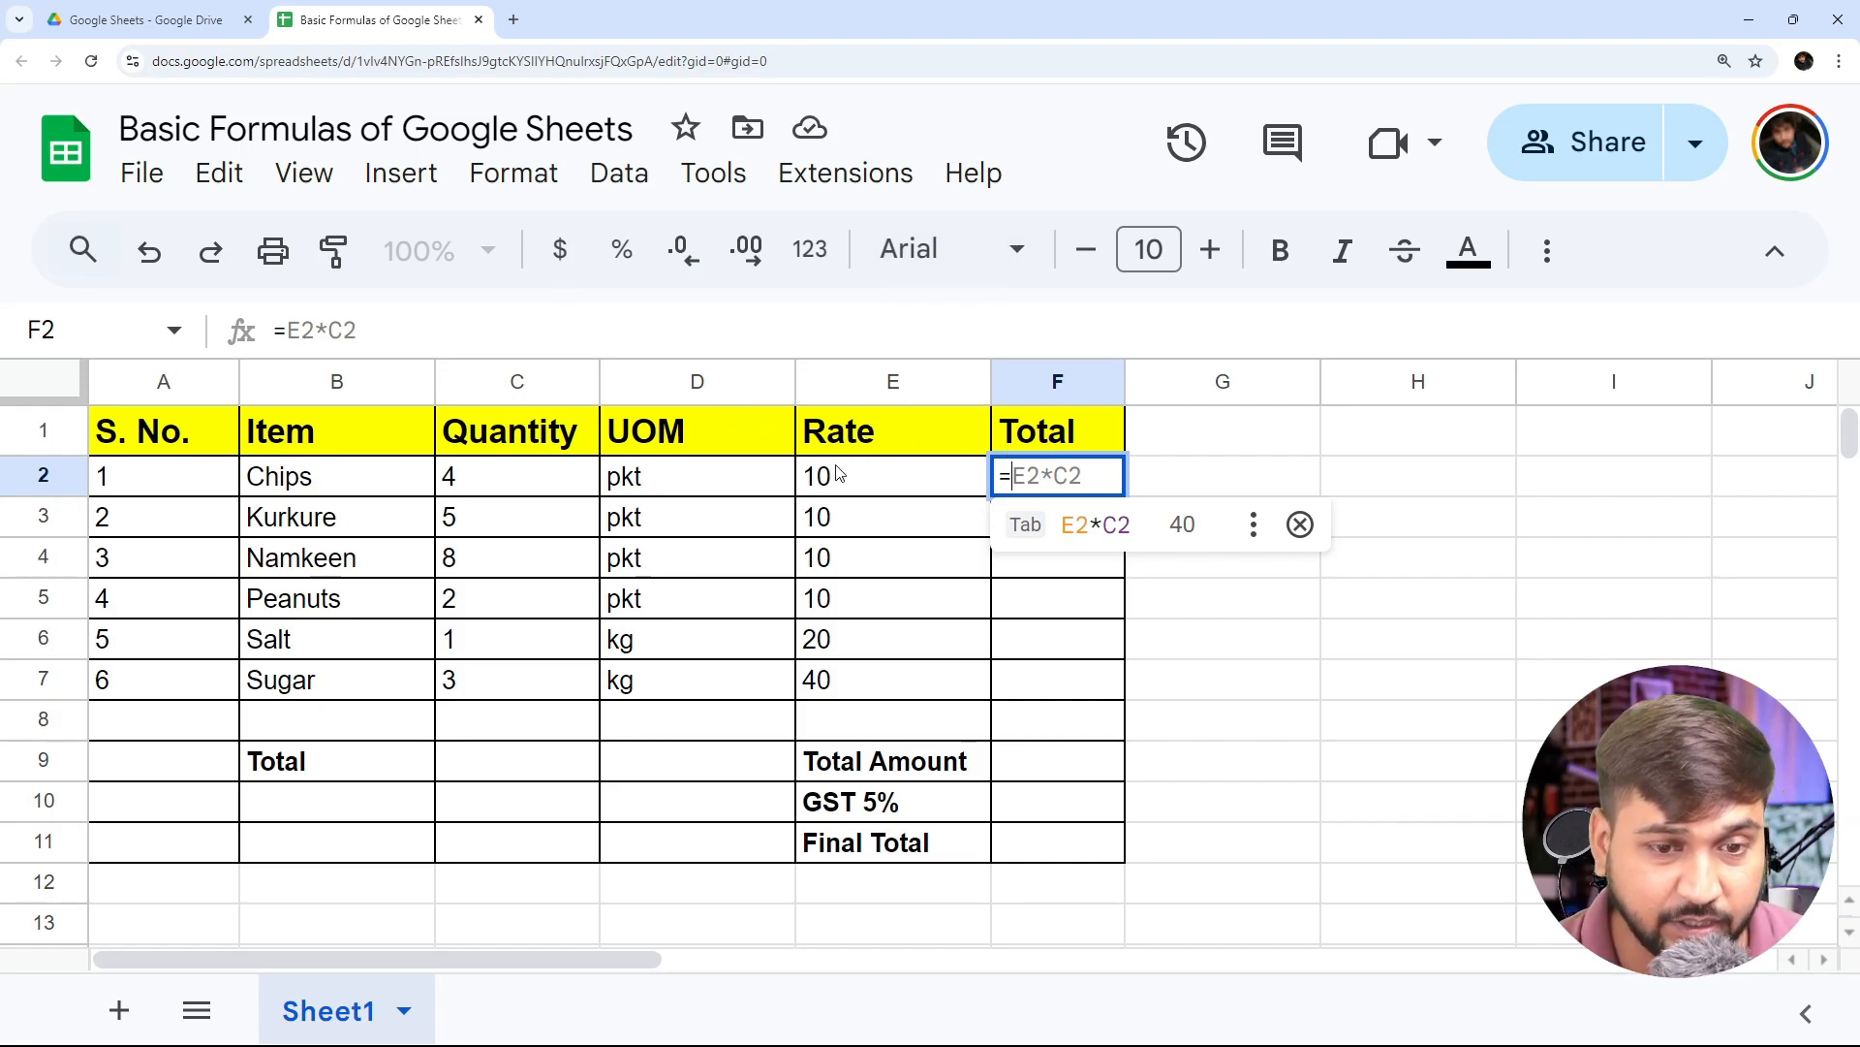
click(1050, 476)
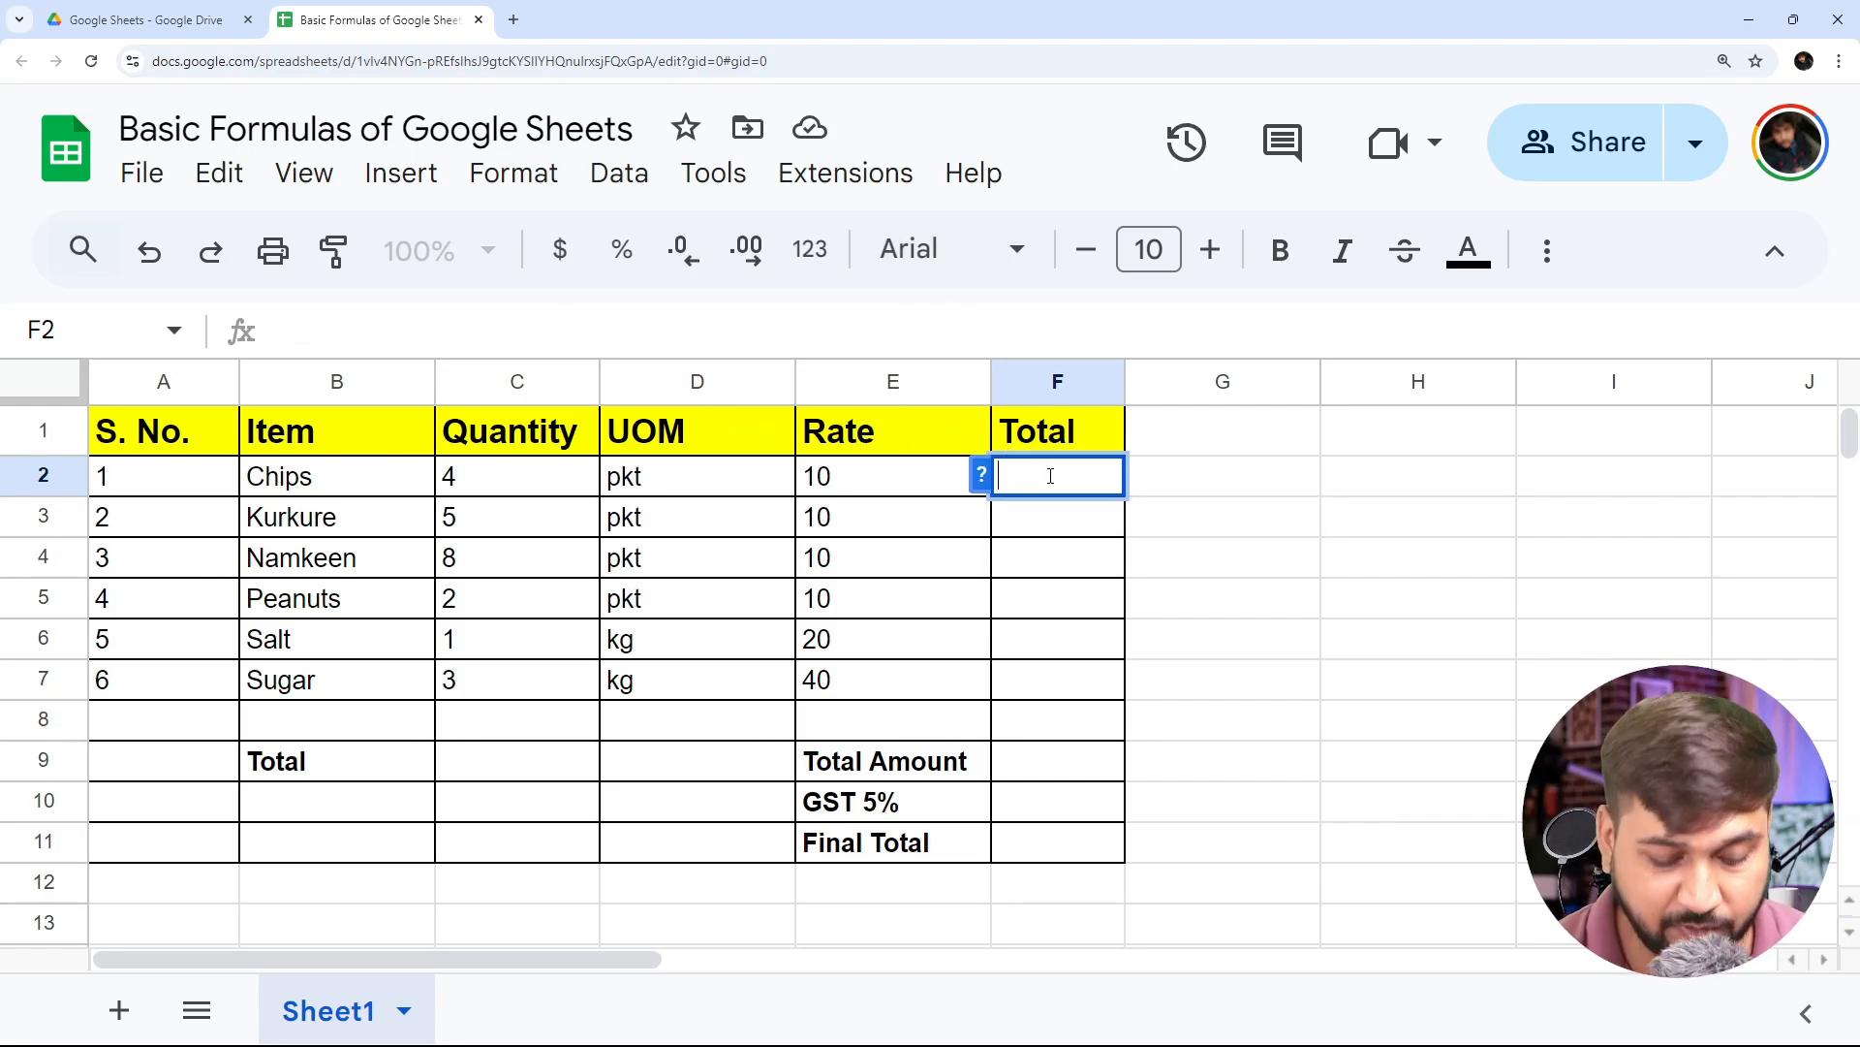
text(=)
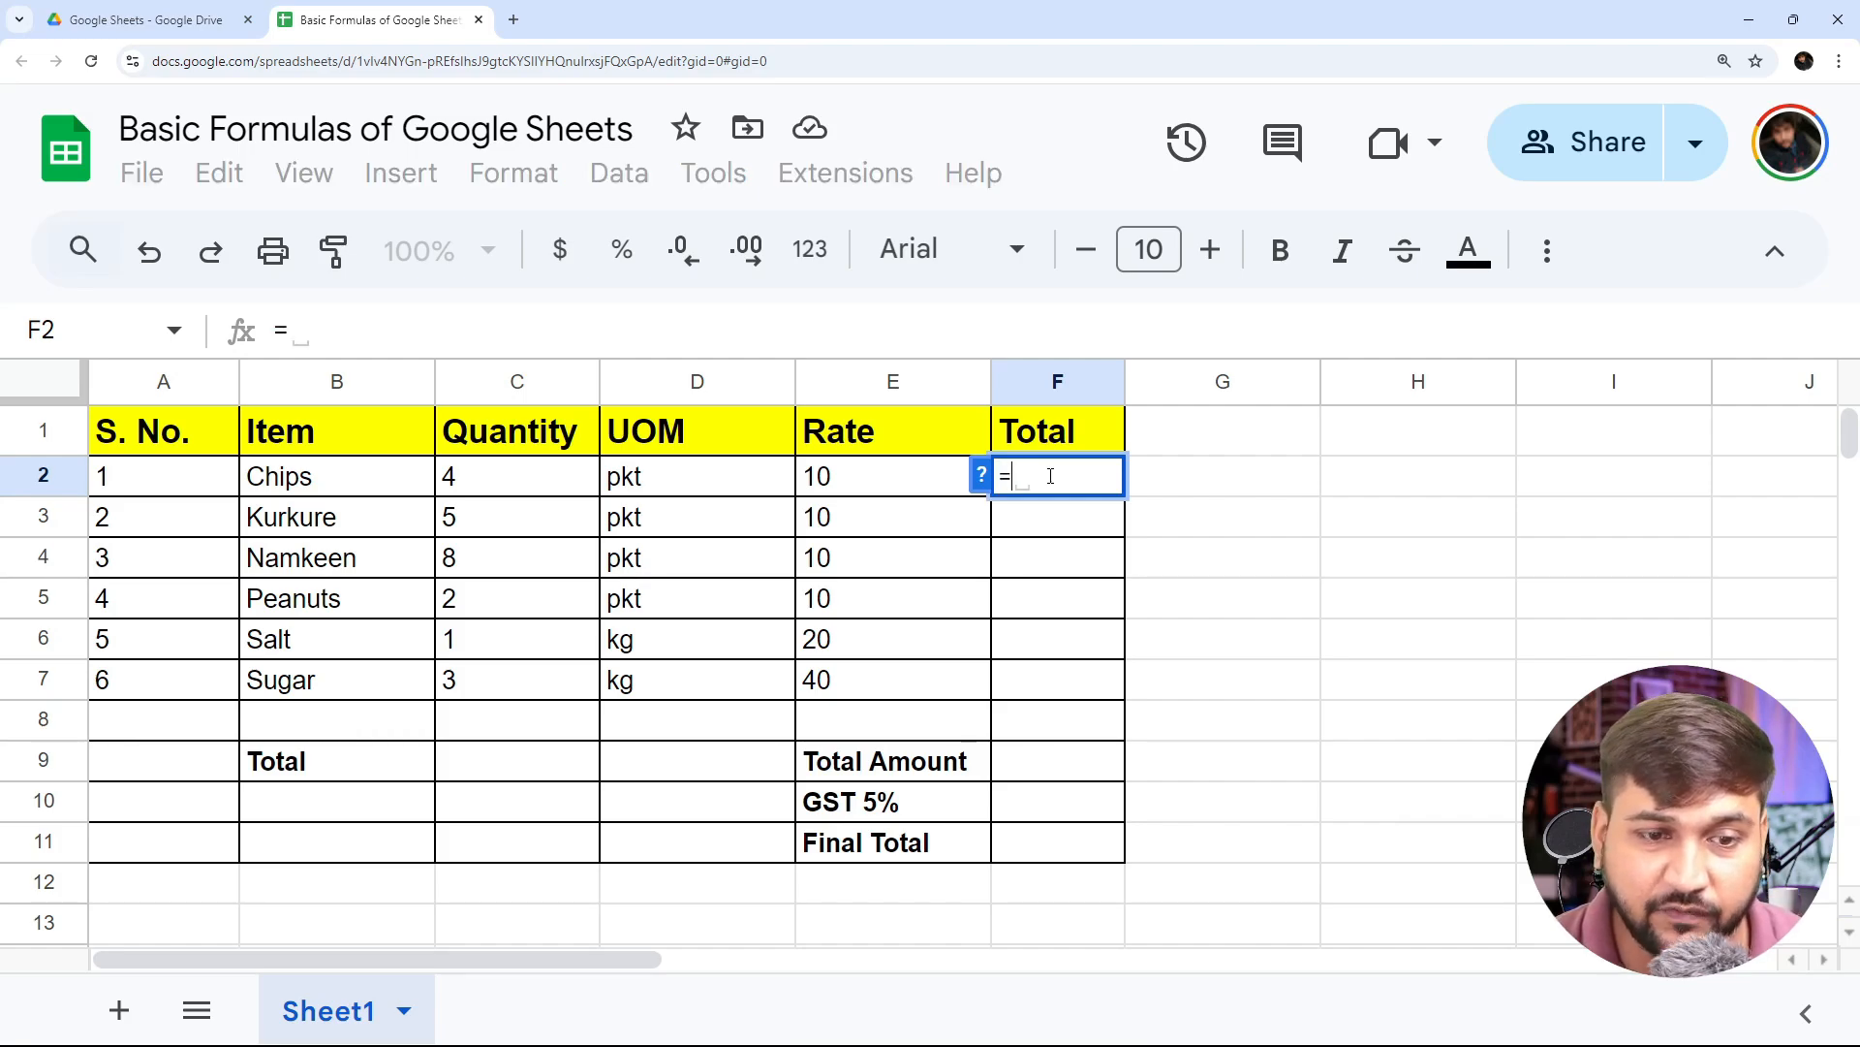
- Try picking different table cells as the reference in the F2 formula, and clear the picked reference
key(Left)
key(Left)
key(Left)
key(Left)
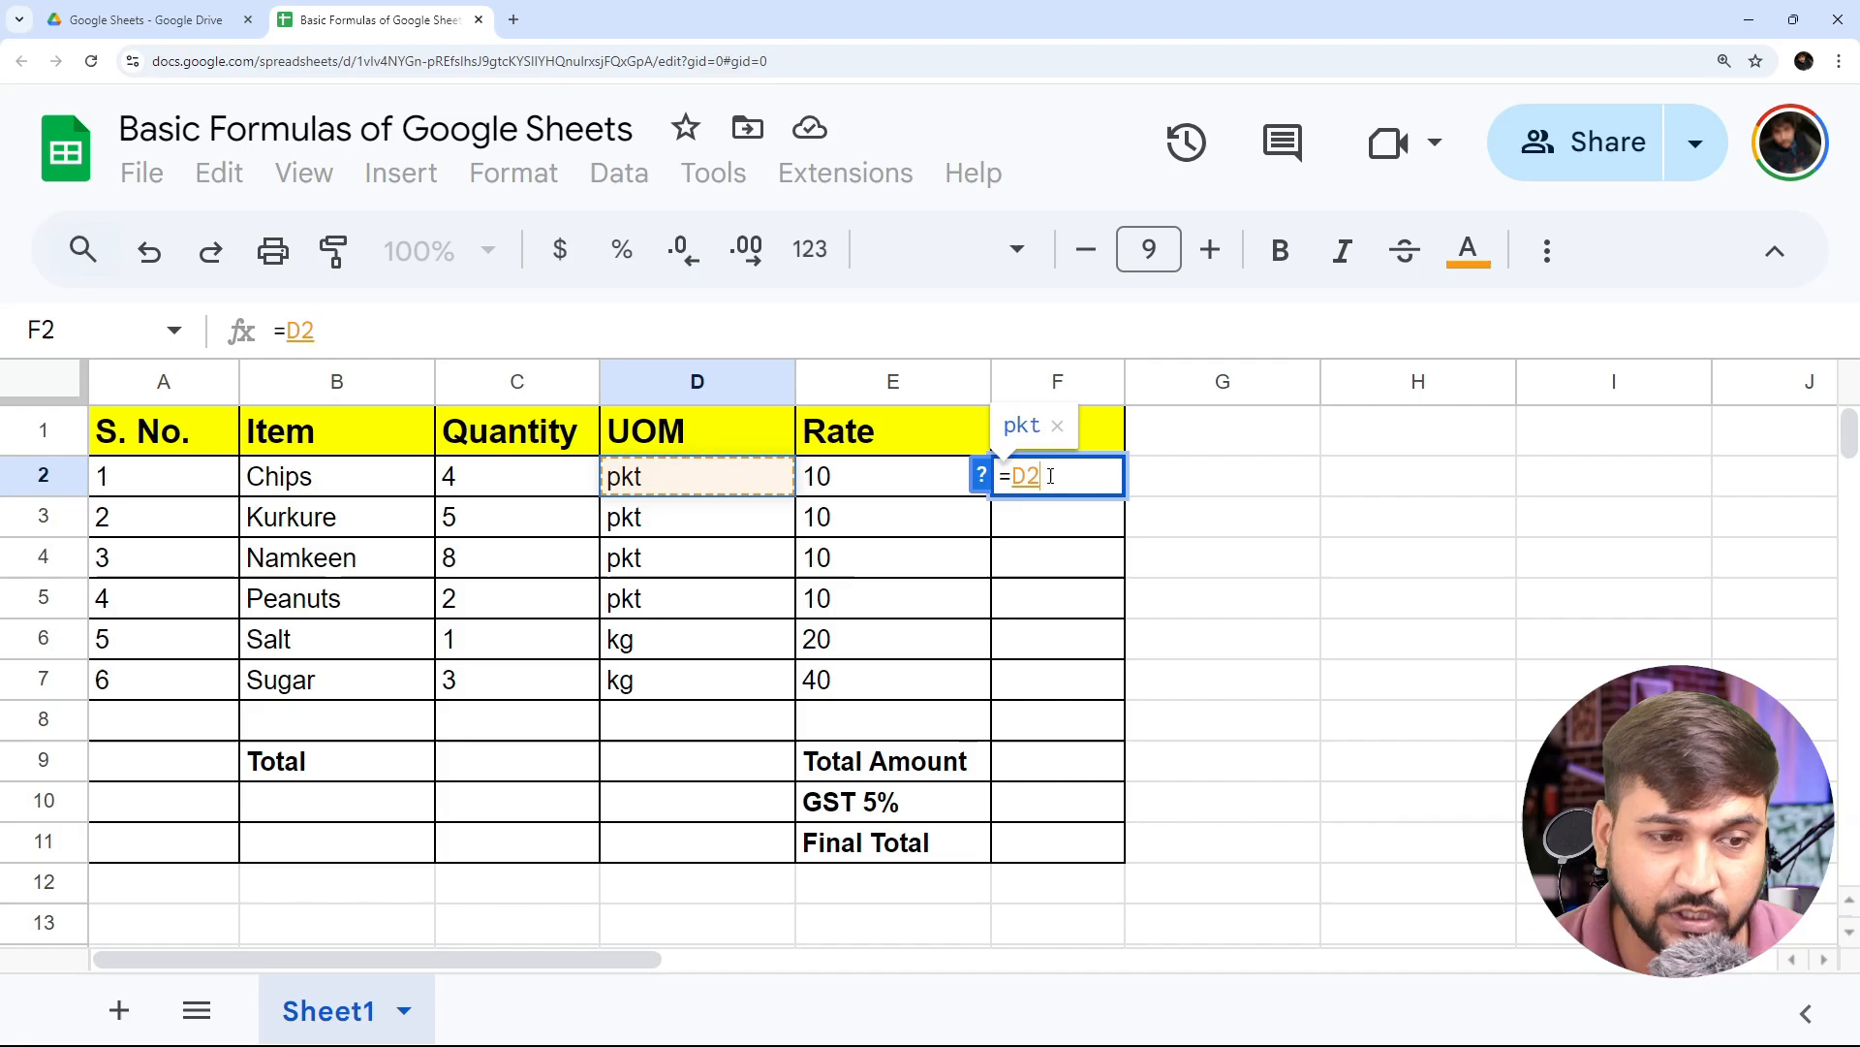
key(Right)
key(Down)
key(Down)
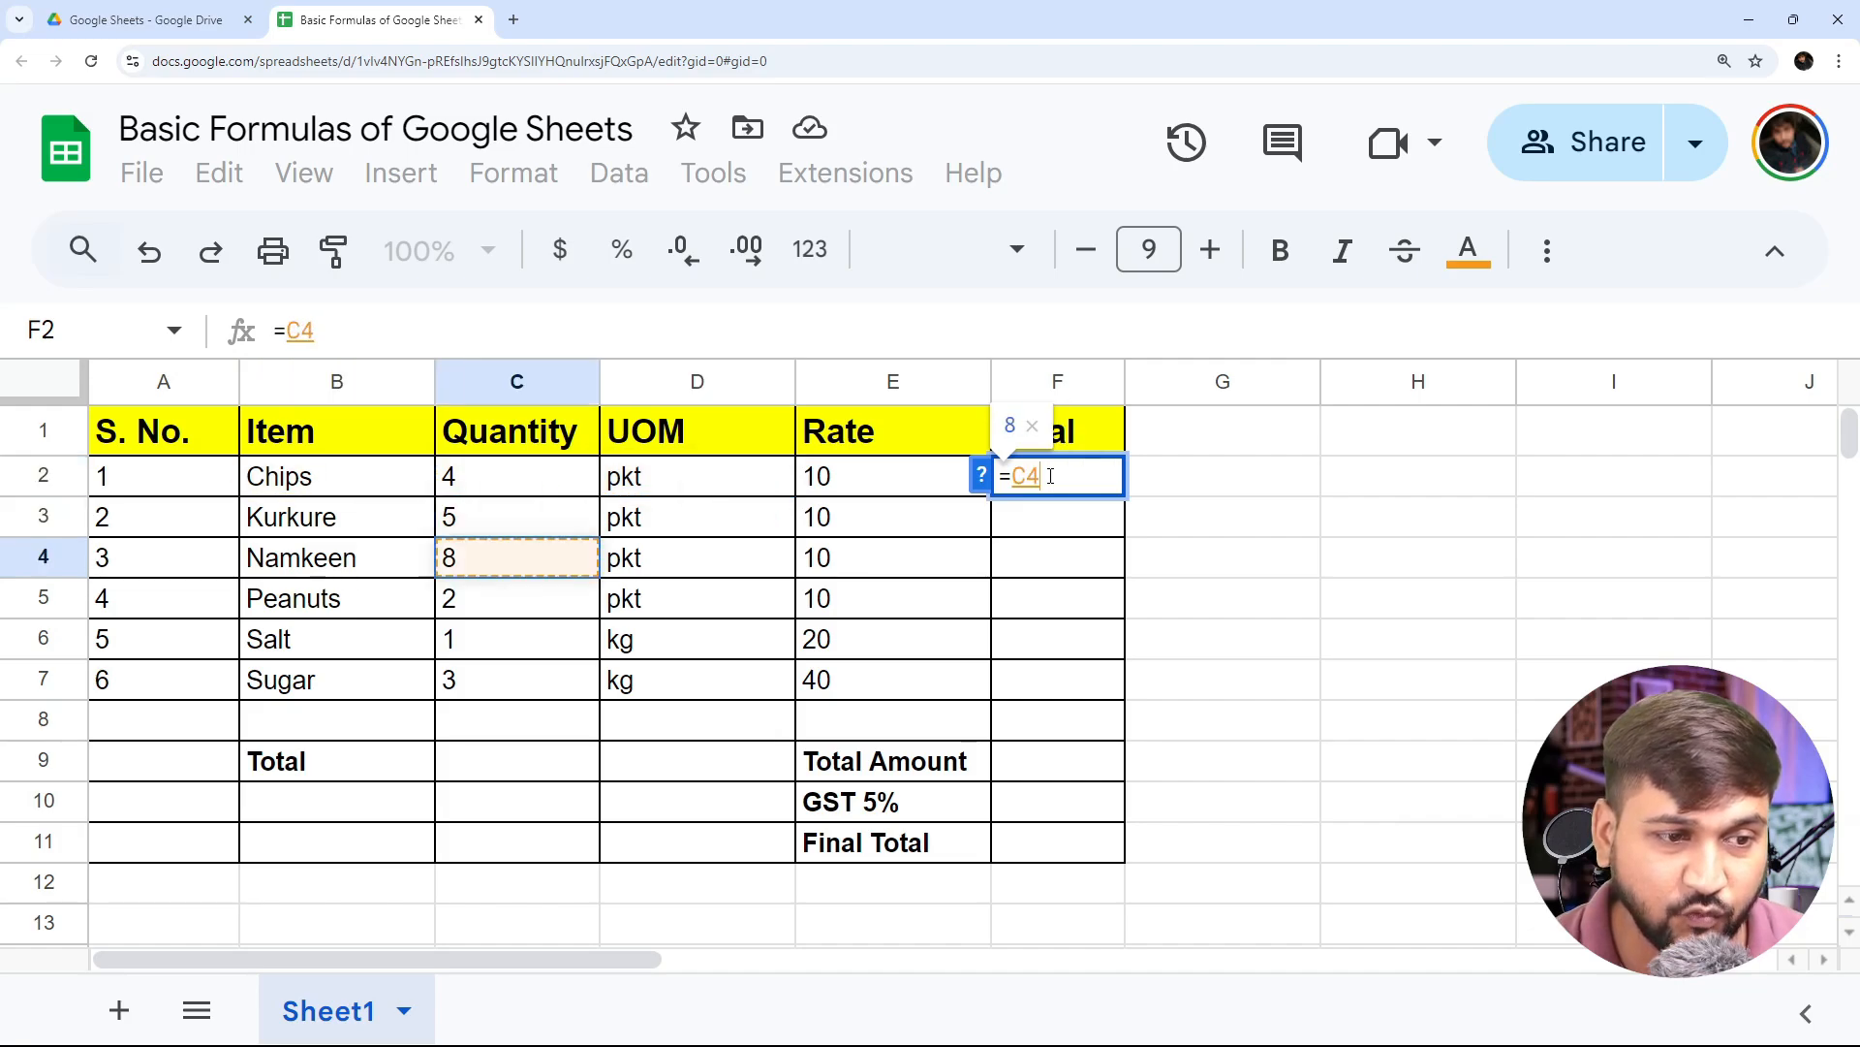
key(Down)
key(Up)
key(Up)
key(Up)
key(Right)
key(Left)
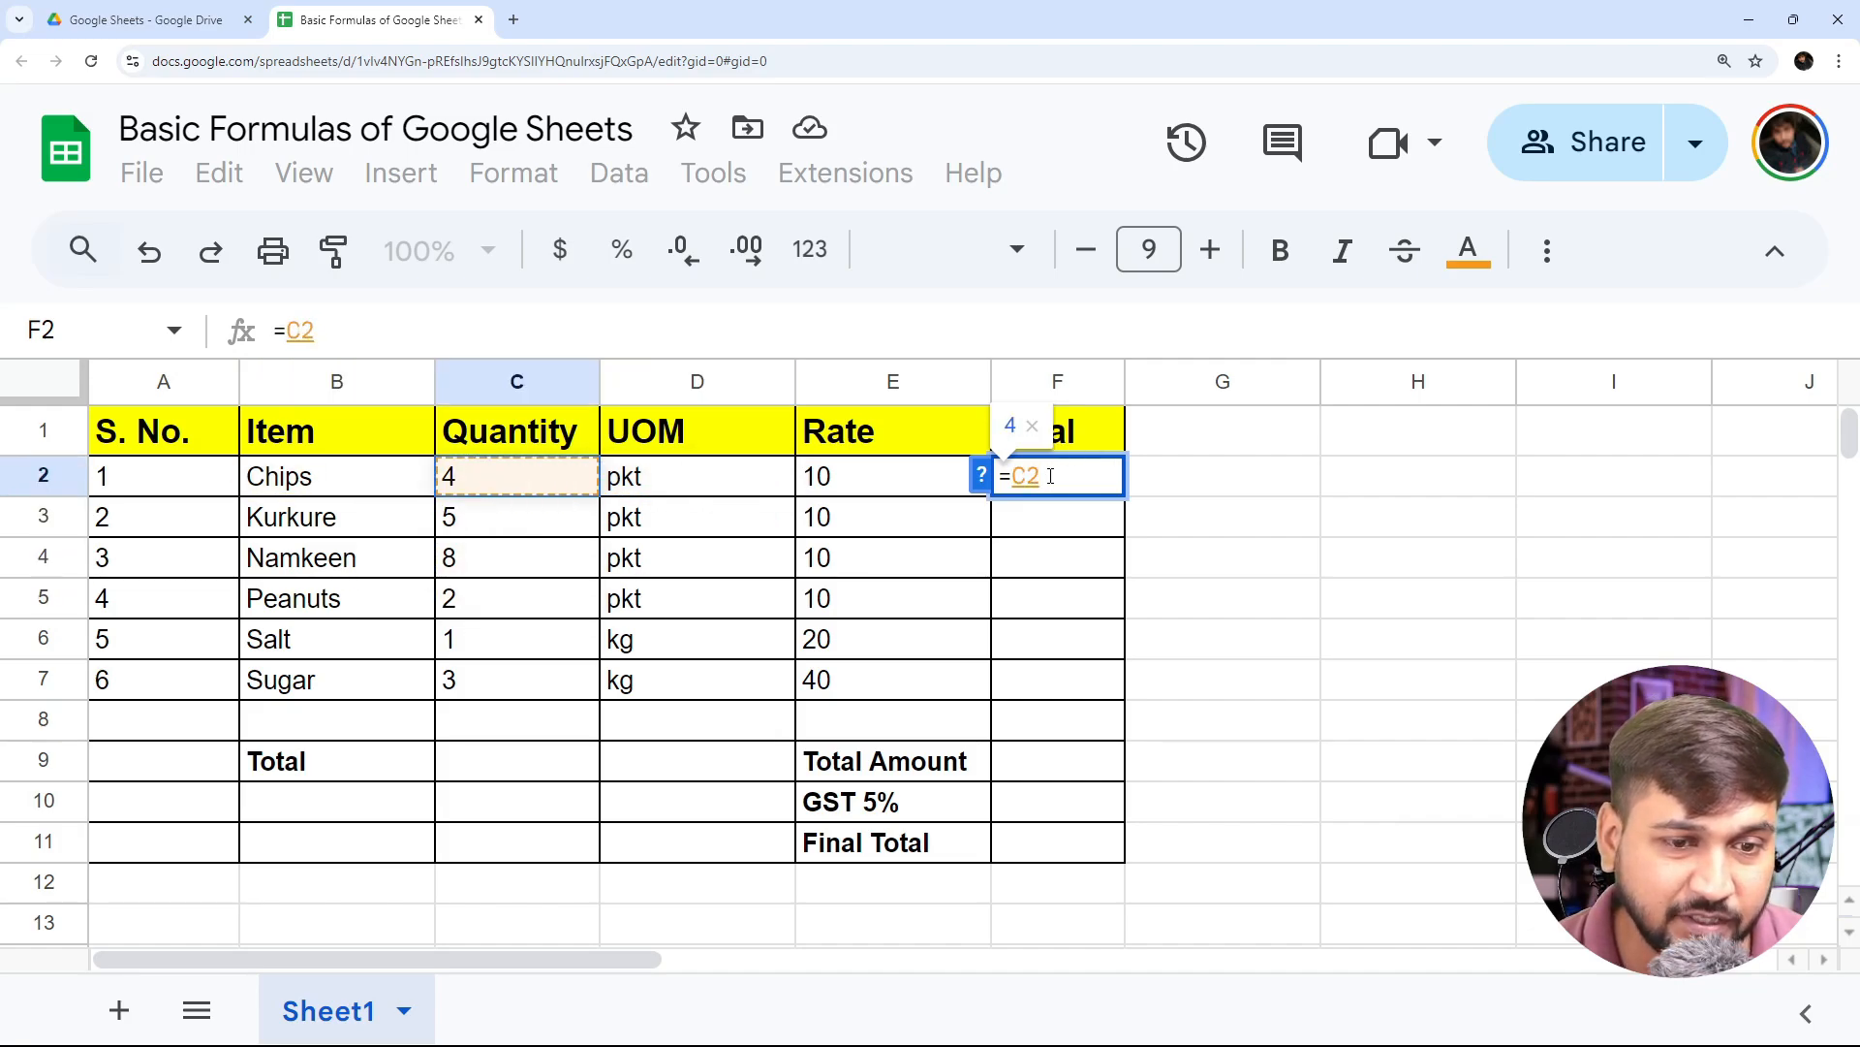
key(Right)
key(Right)
key(Left)
key(Left)
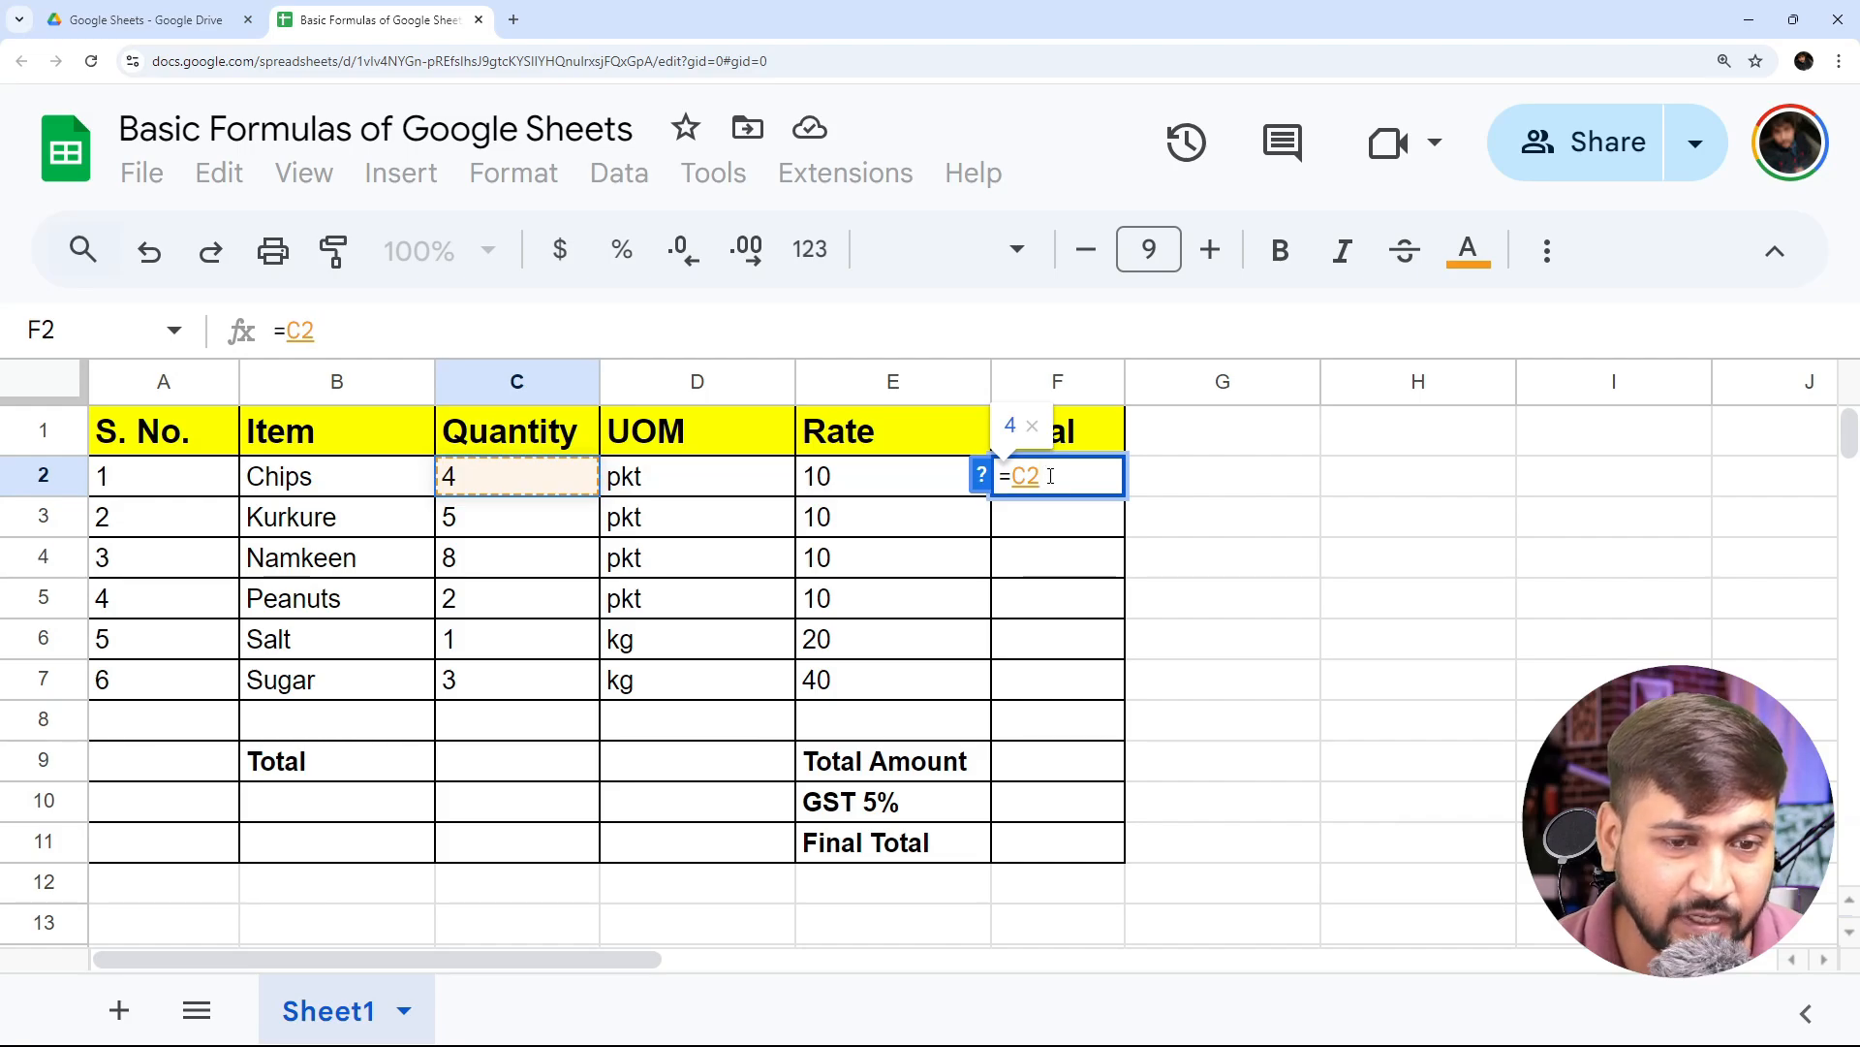
key(BackSpace)
key(BackSpace)
- Complete the F2 formula as =C2*E2 and accept the suggested autofill for the other items' totals
text(C)
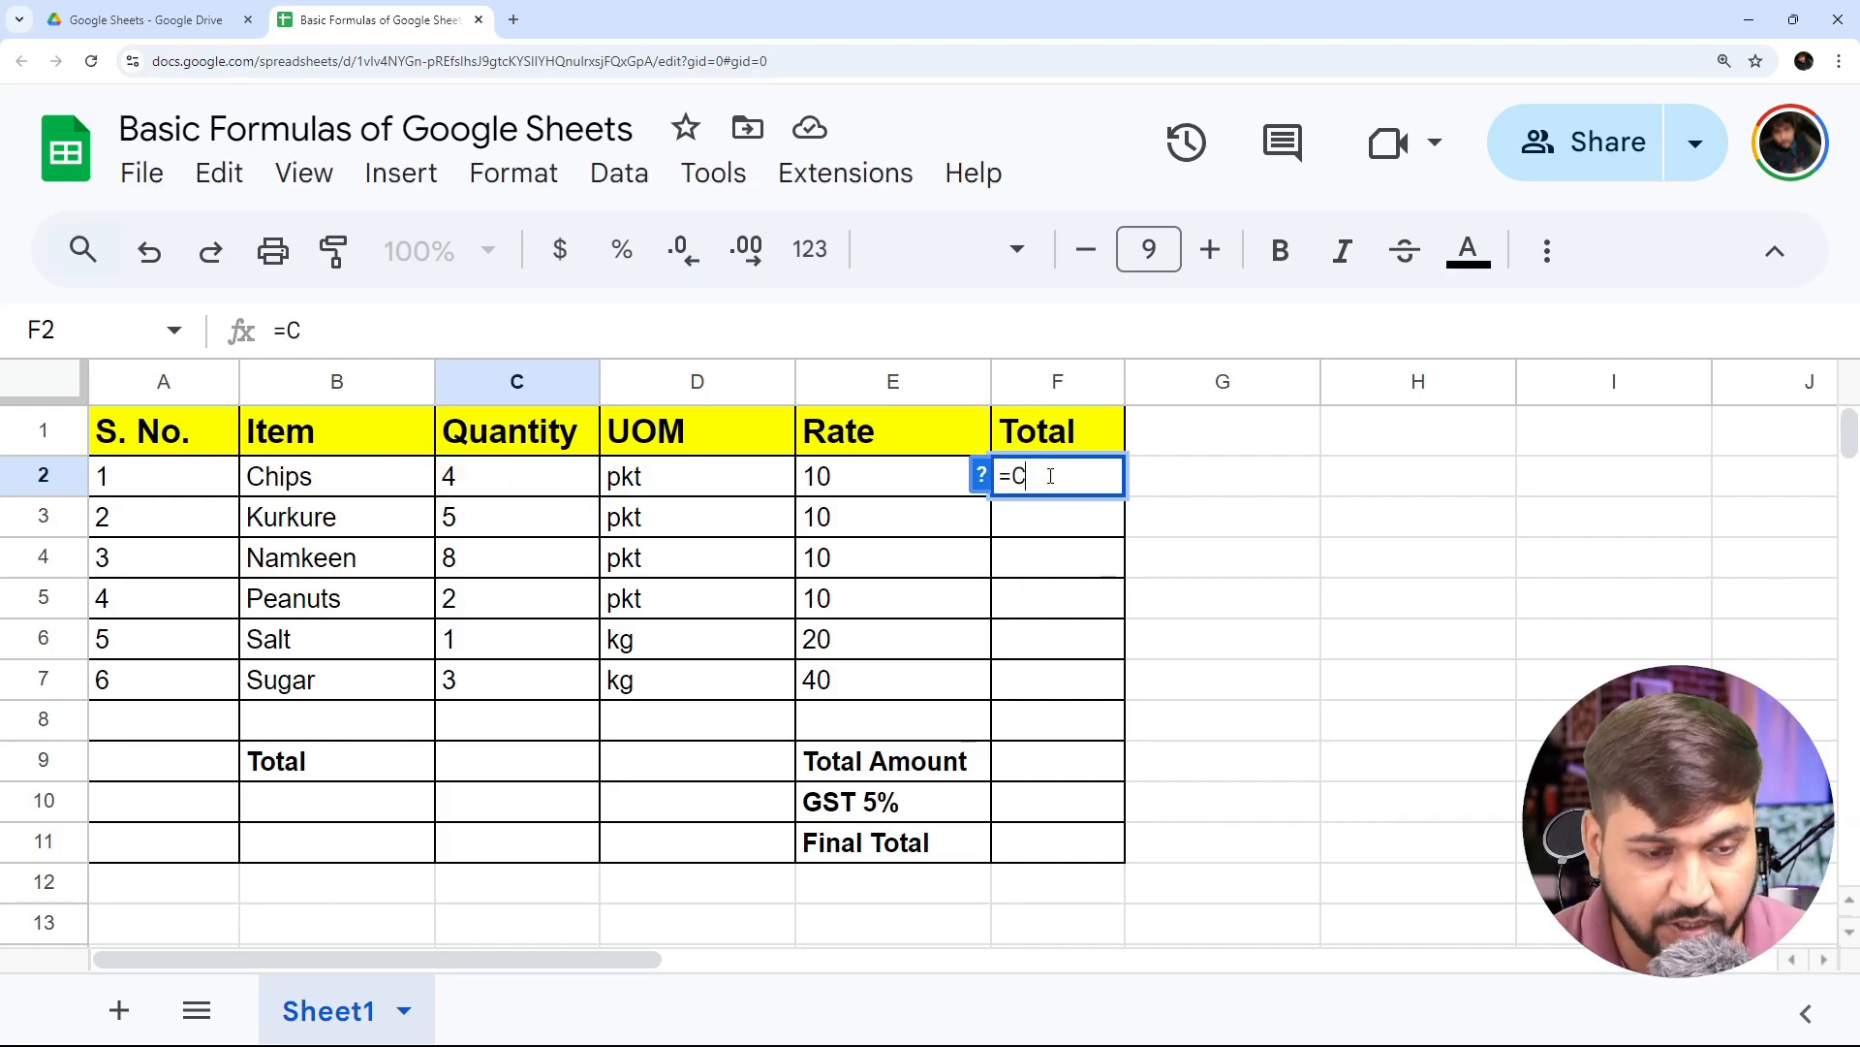
text(2)
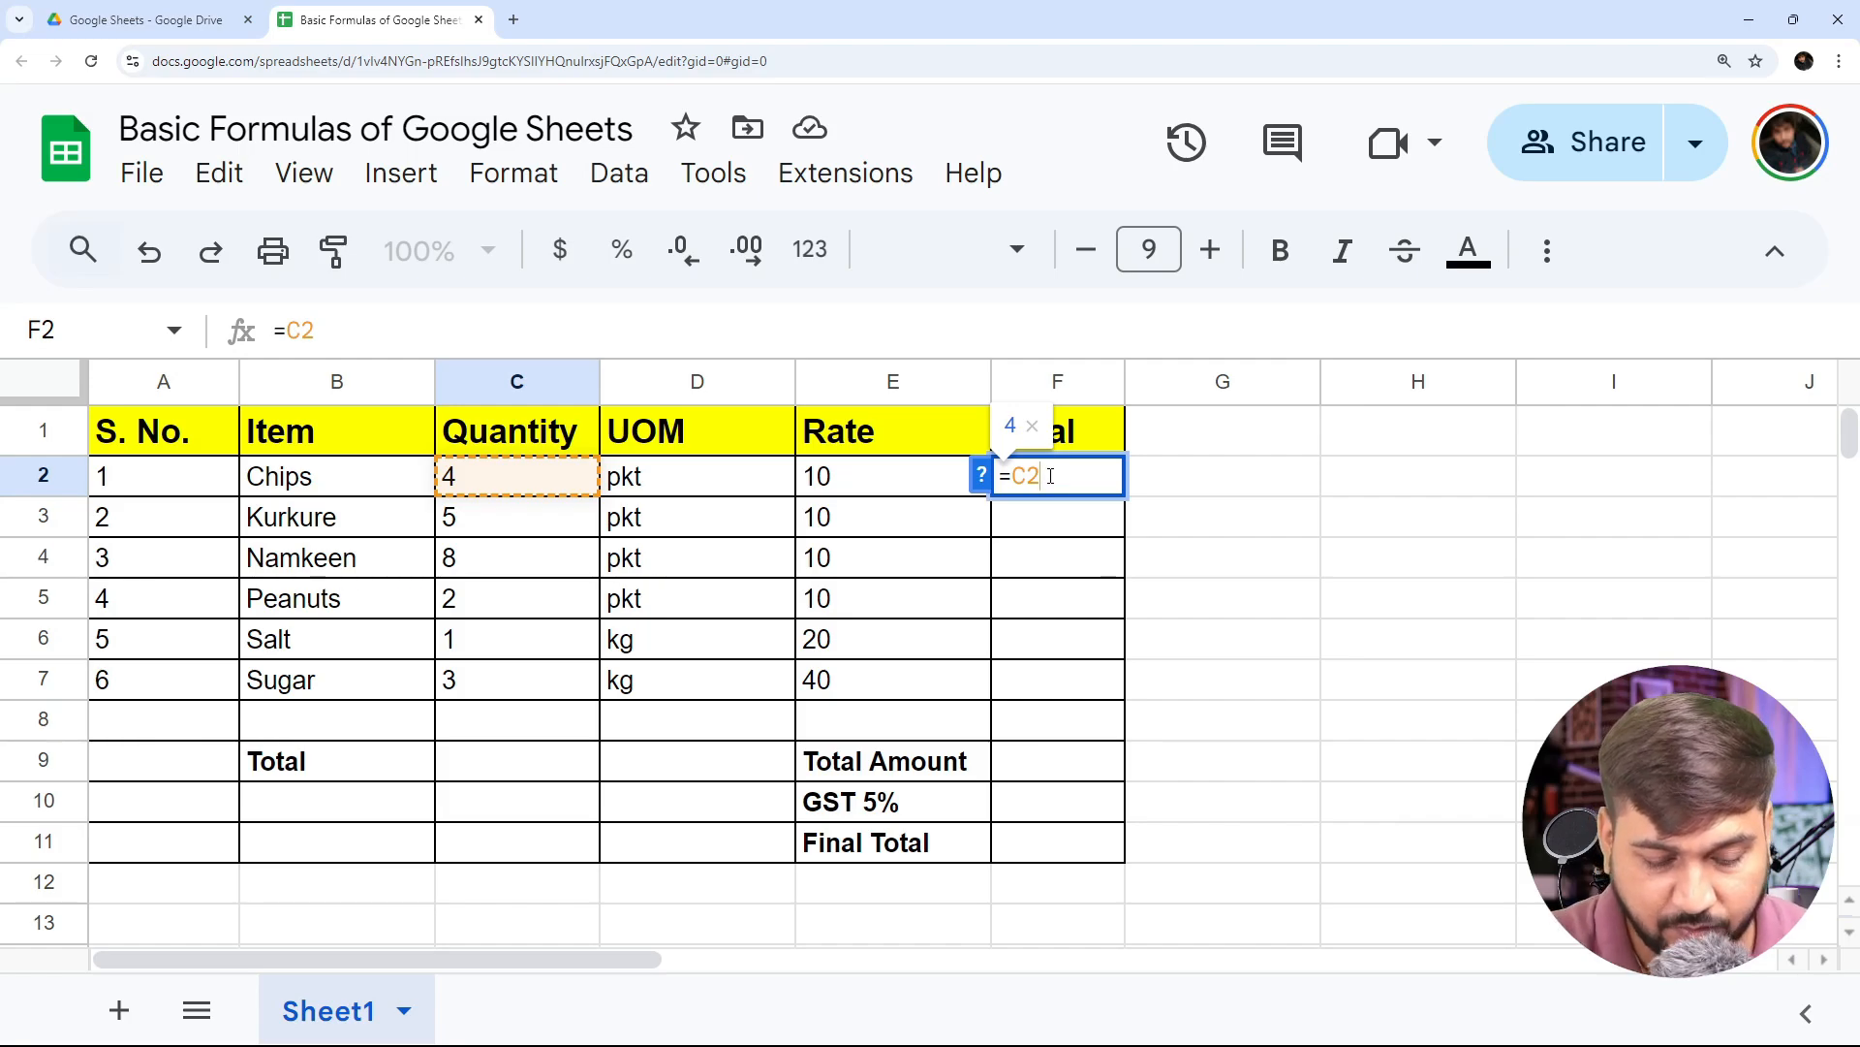
text(*E2)
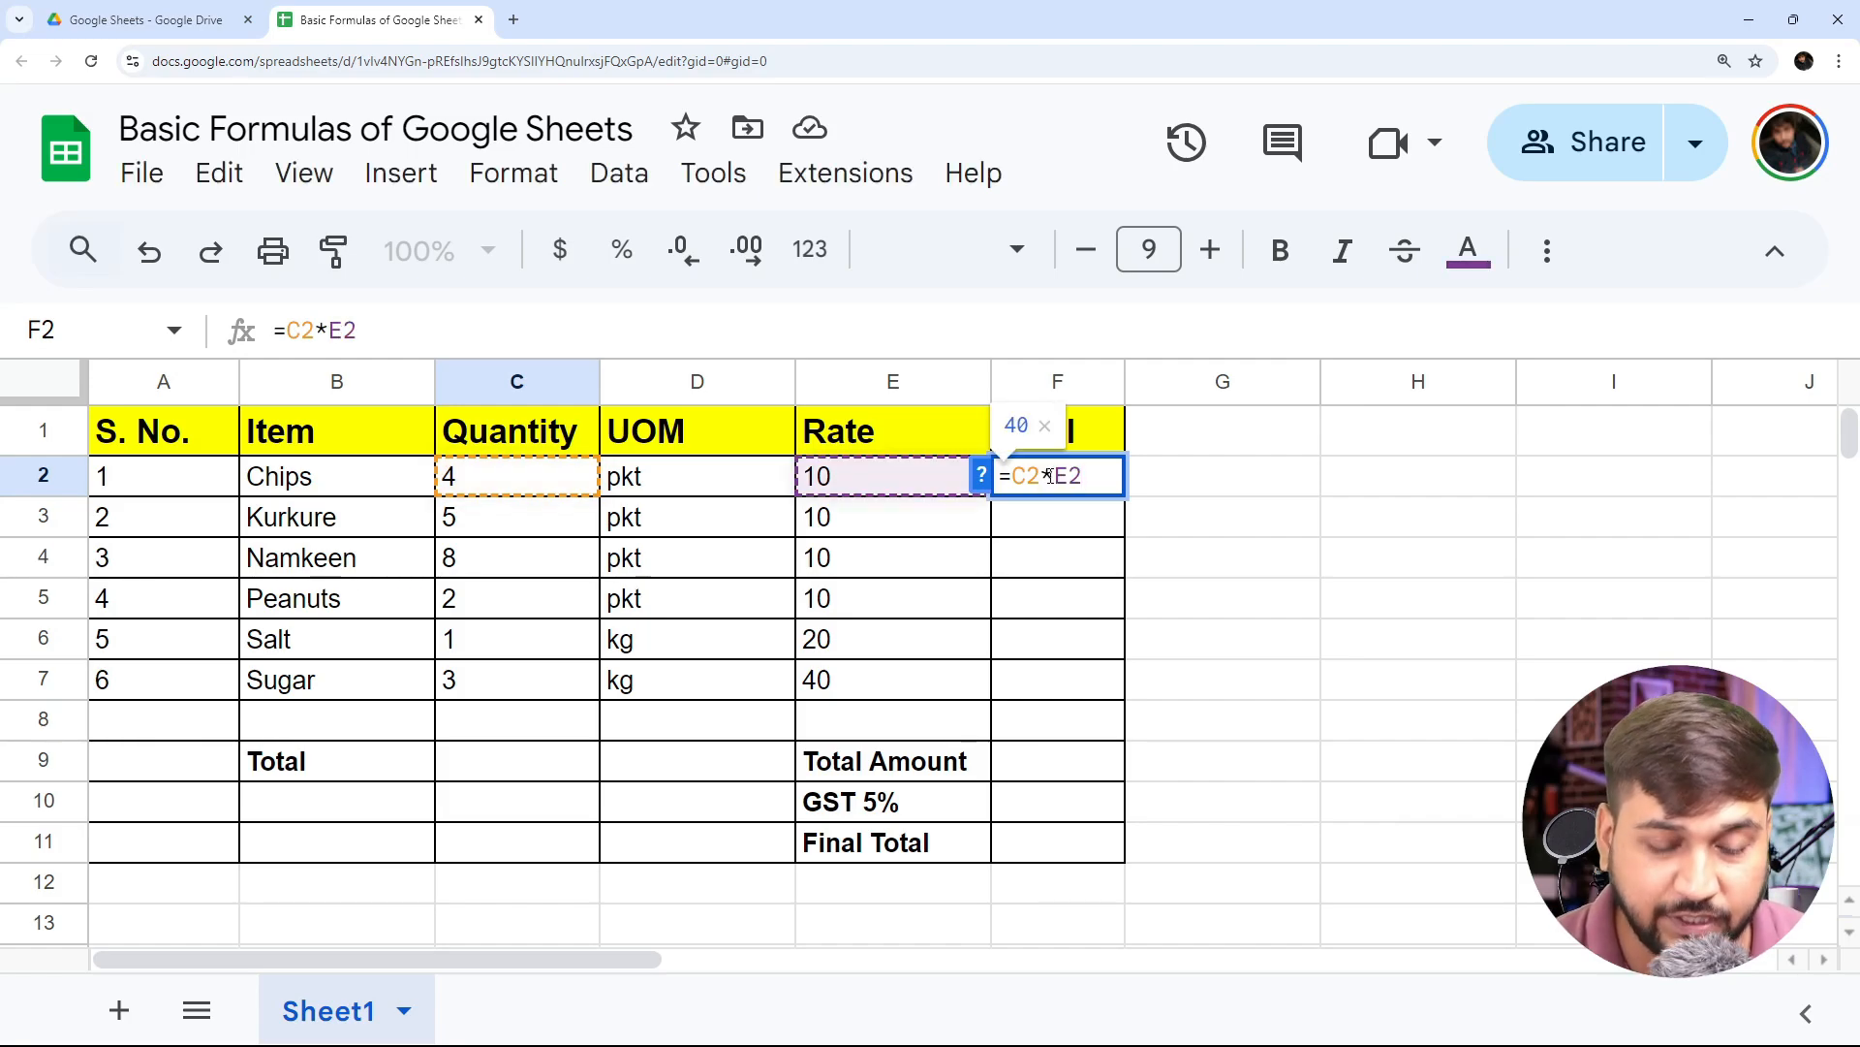
key(Return)
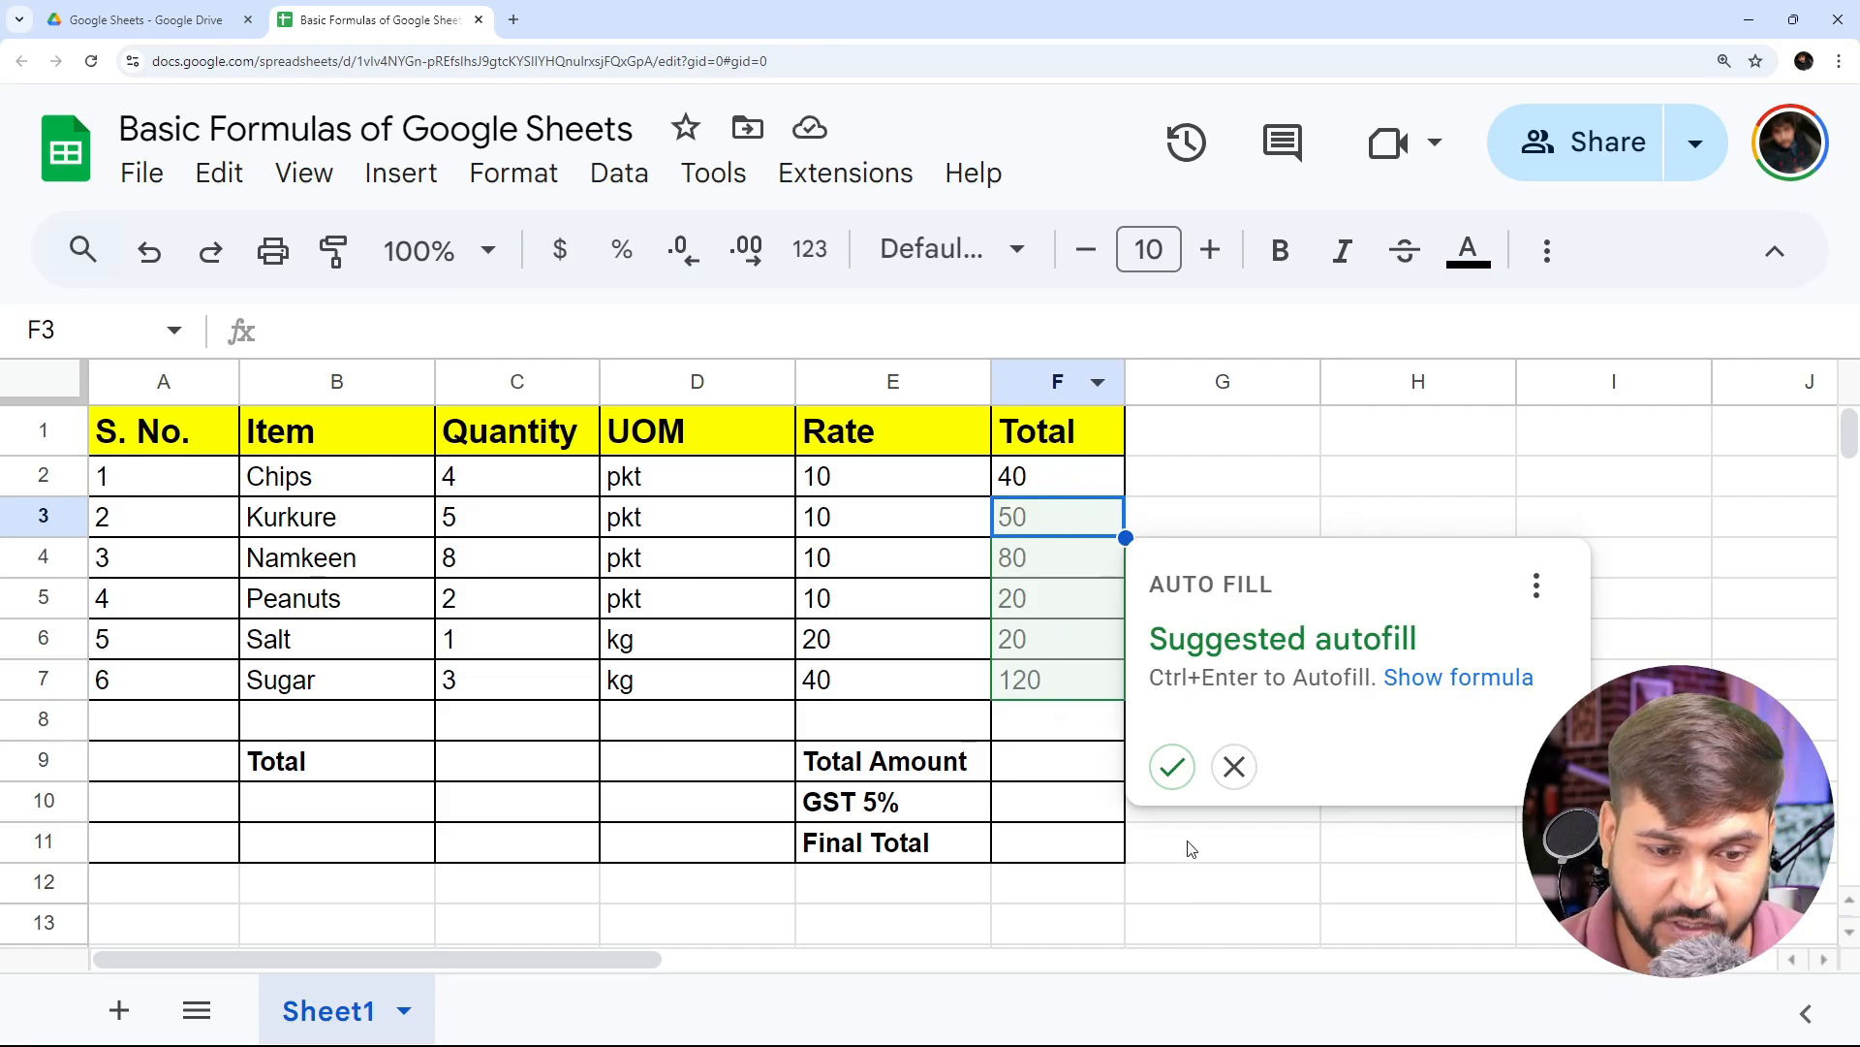
click(1172, 768)
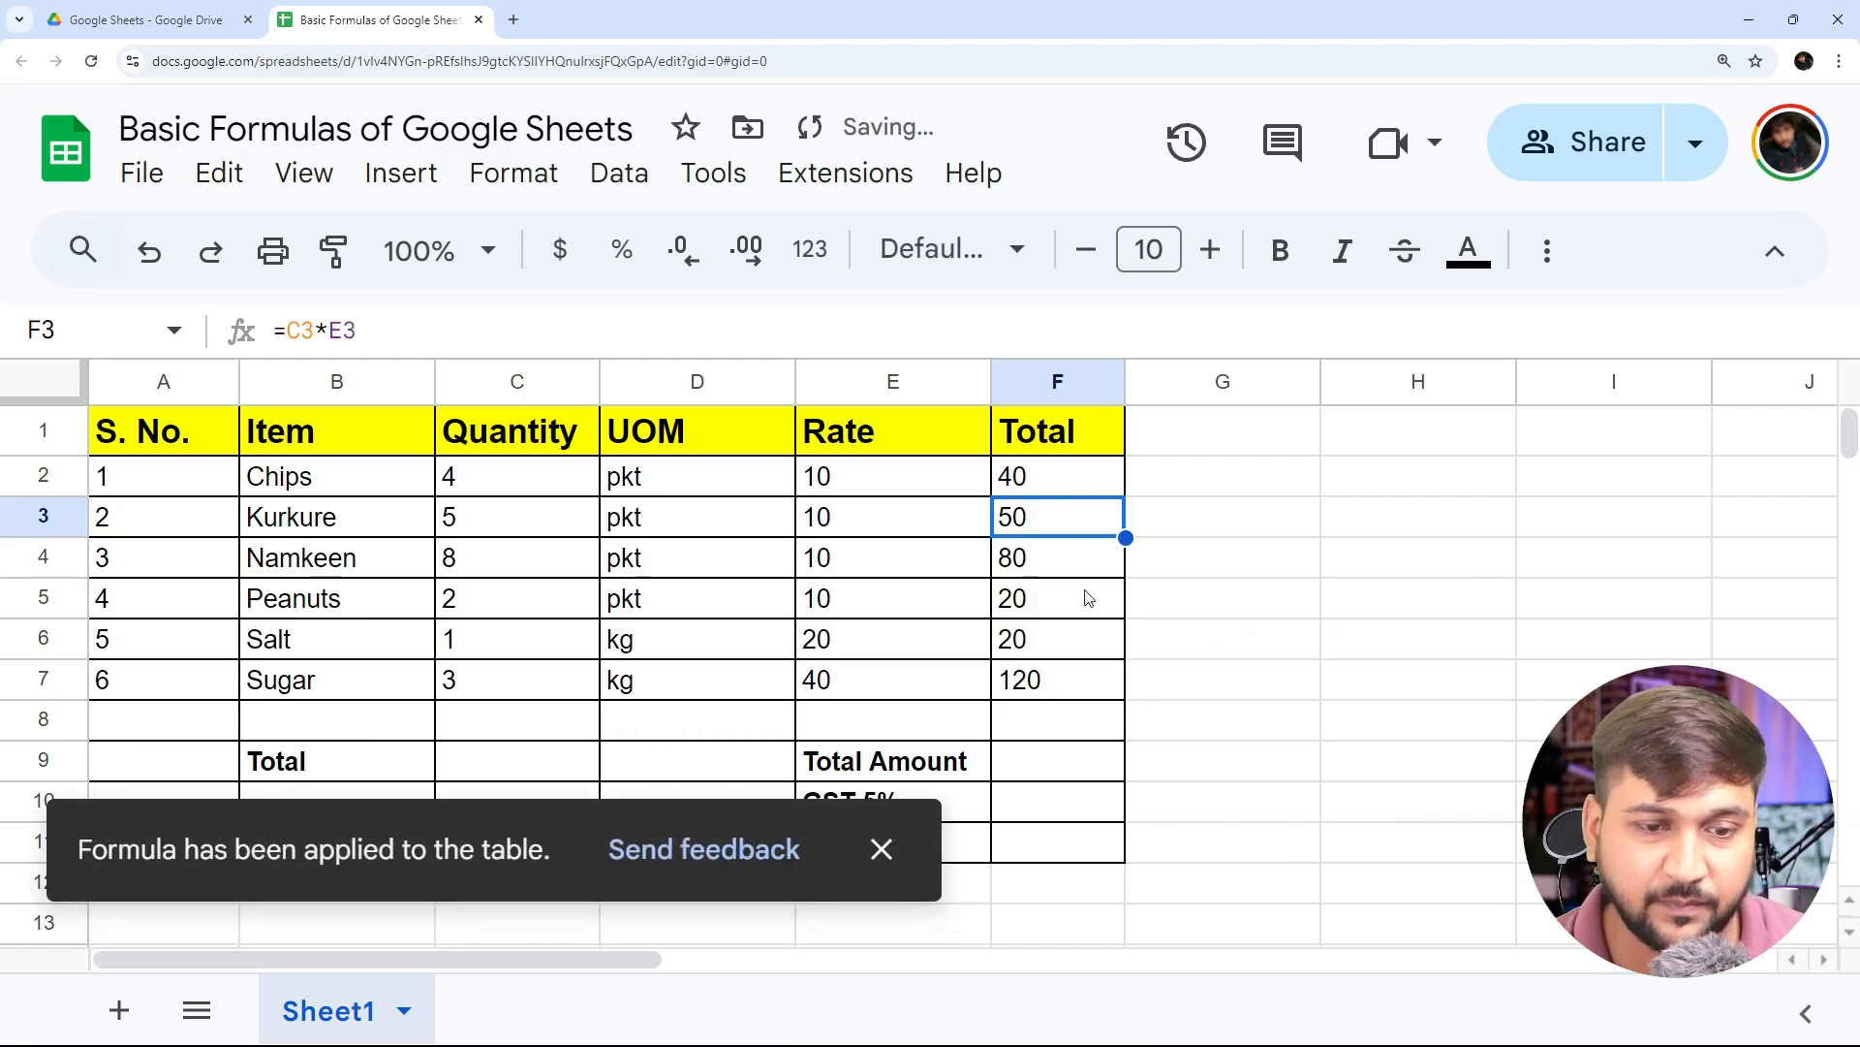
- Examine the multiplication formula behind each item's total from F2 to F7, ending on the Total Amount cell F9
click(1060, 698)
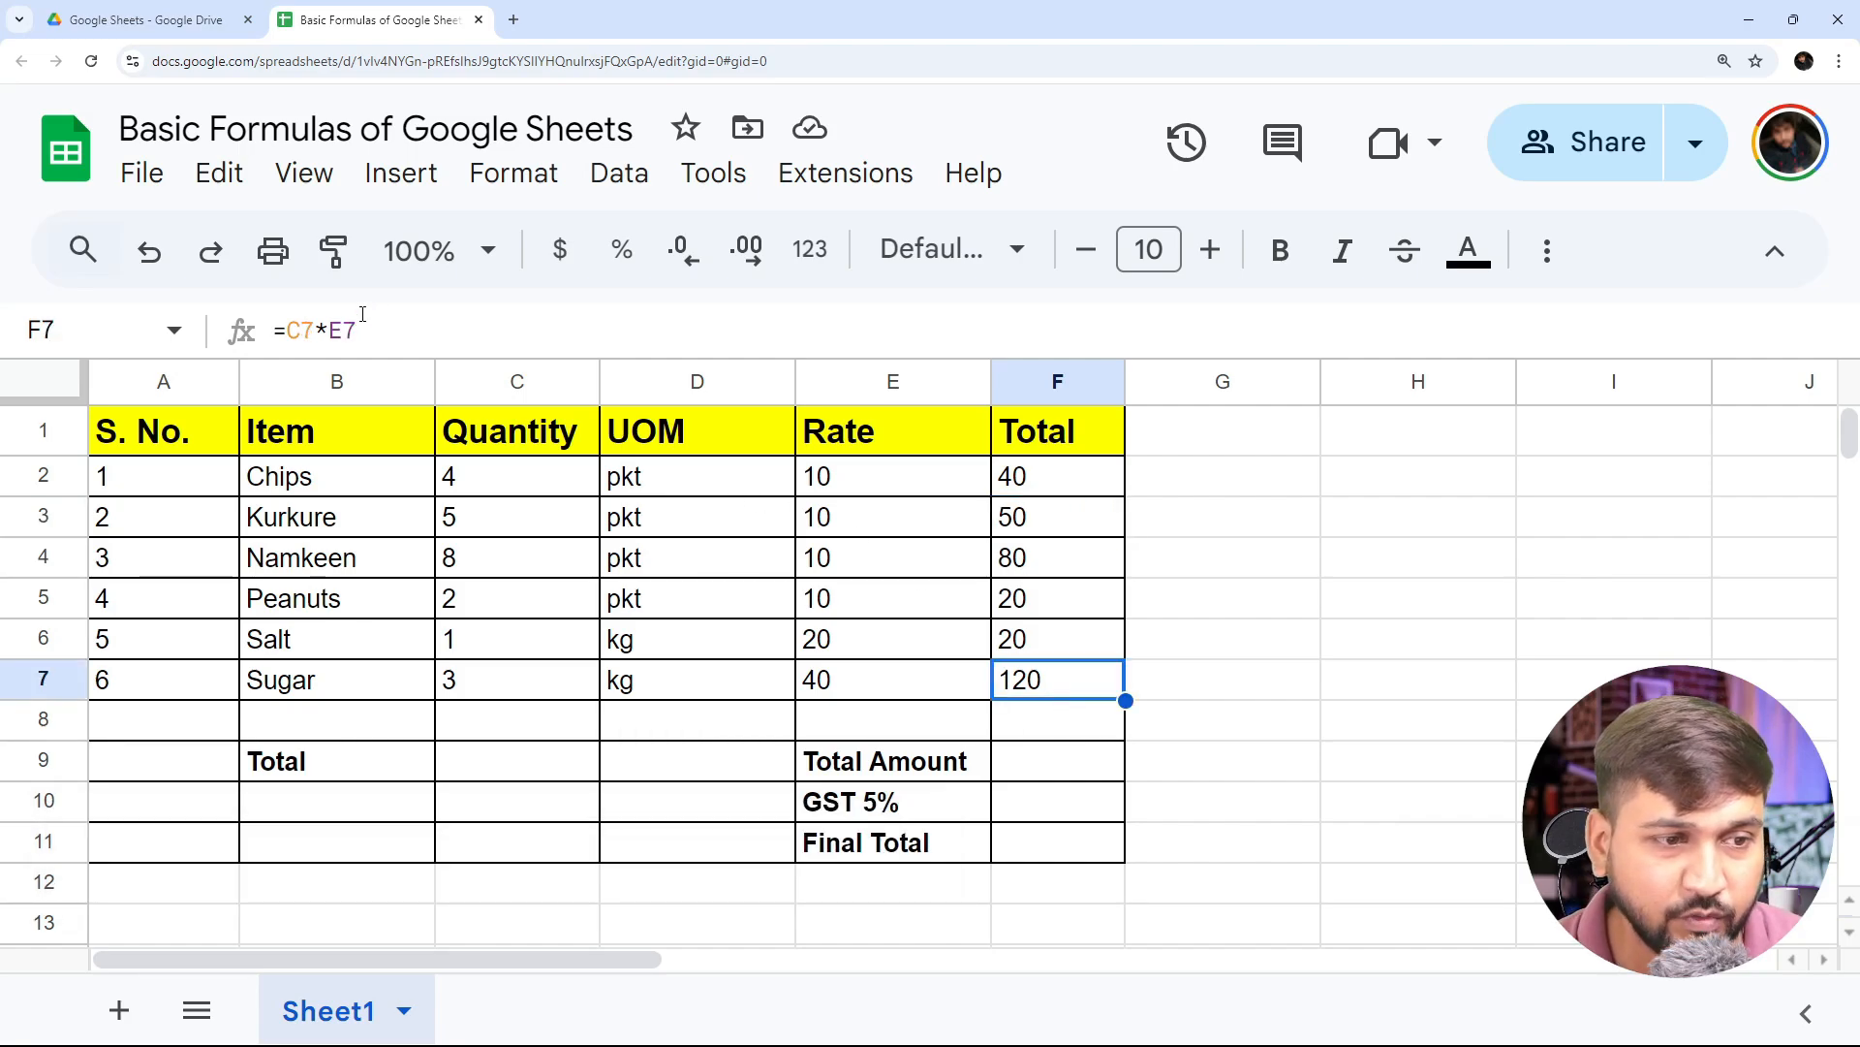
click(1060, 480)
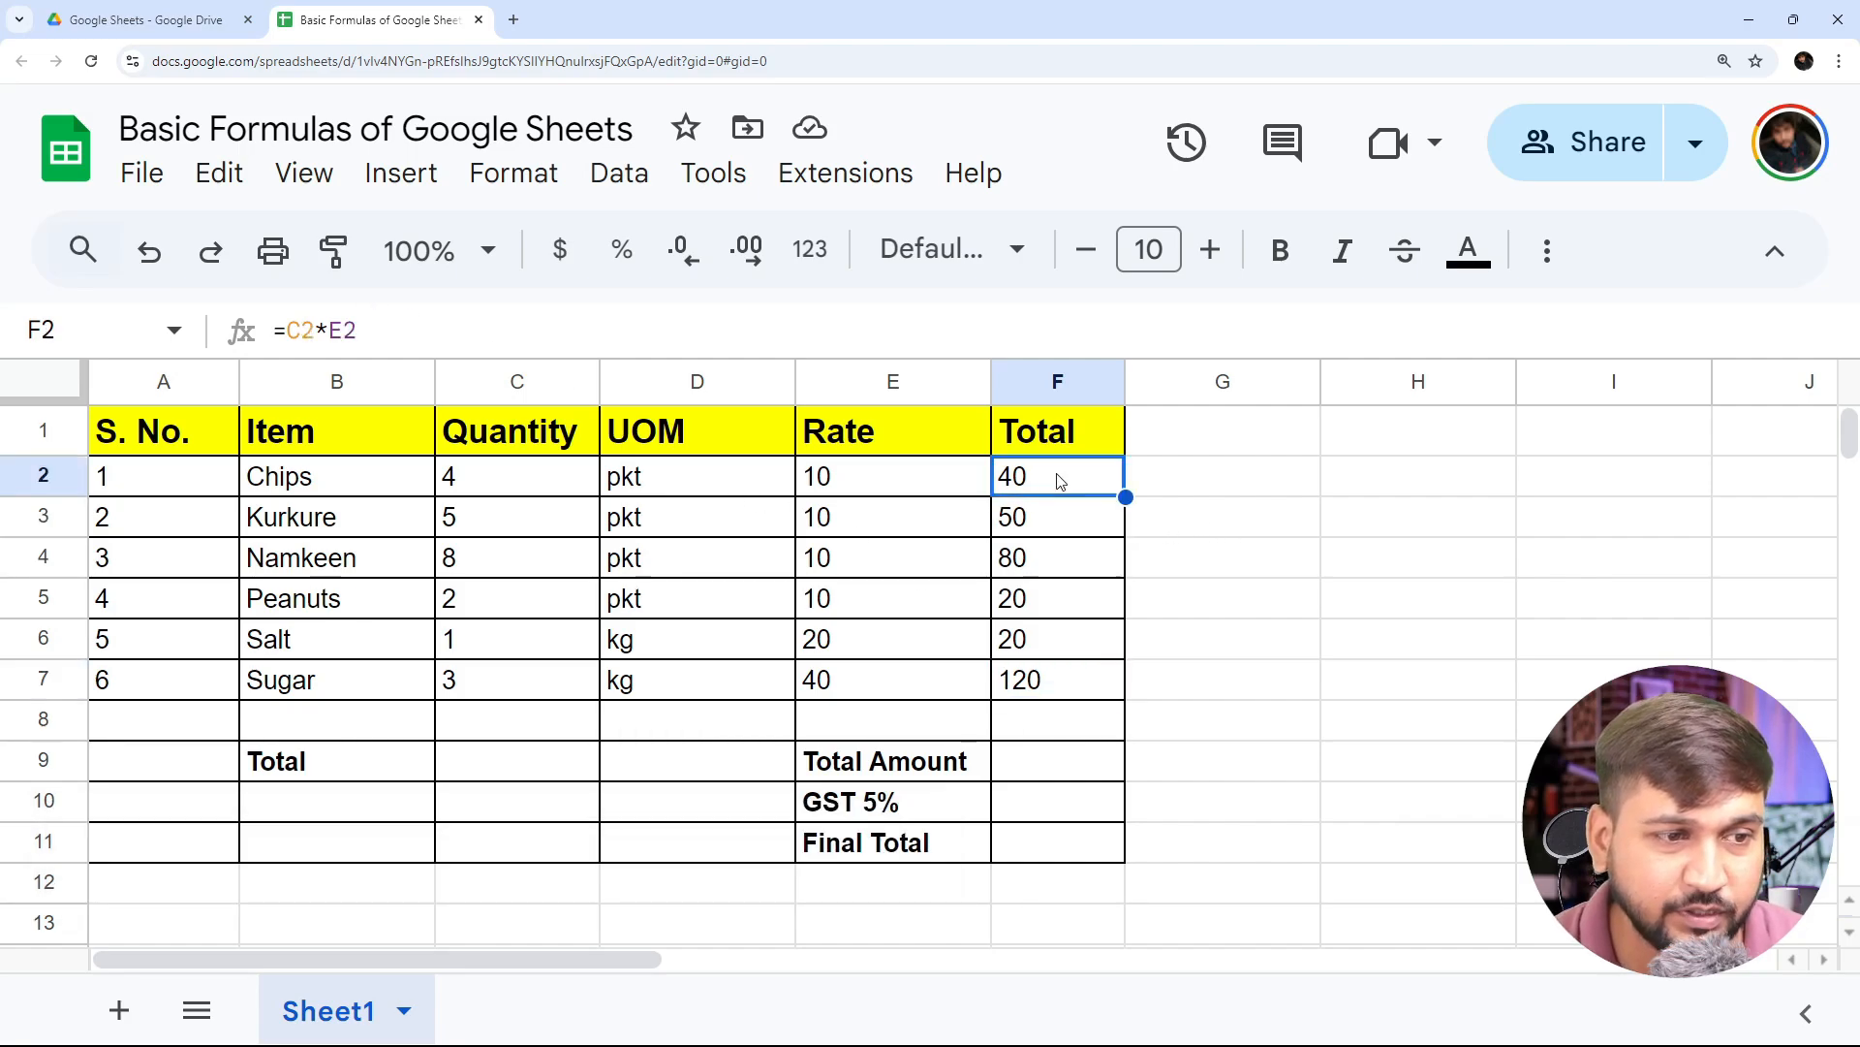
key(Down)
key(Down)
key(Down)
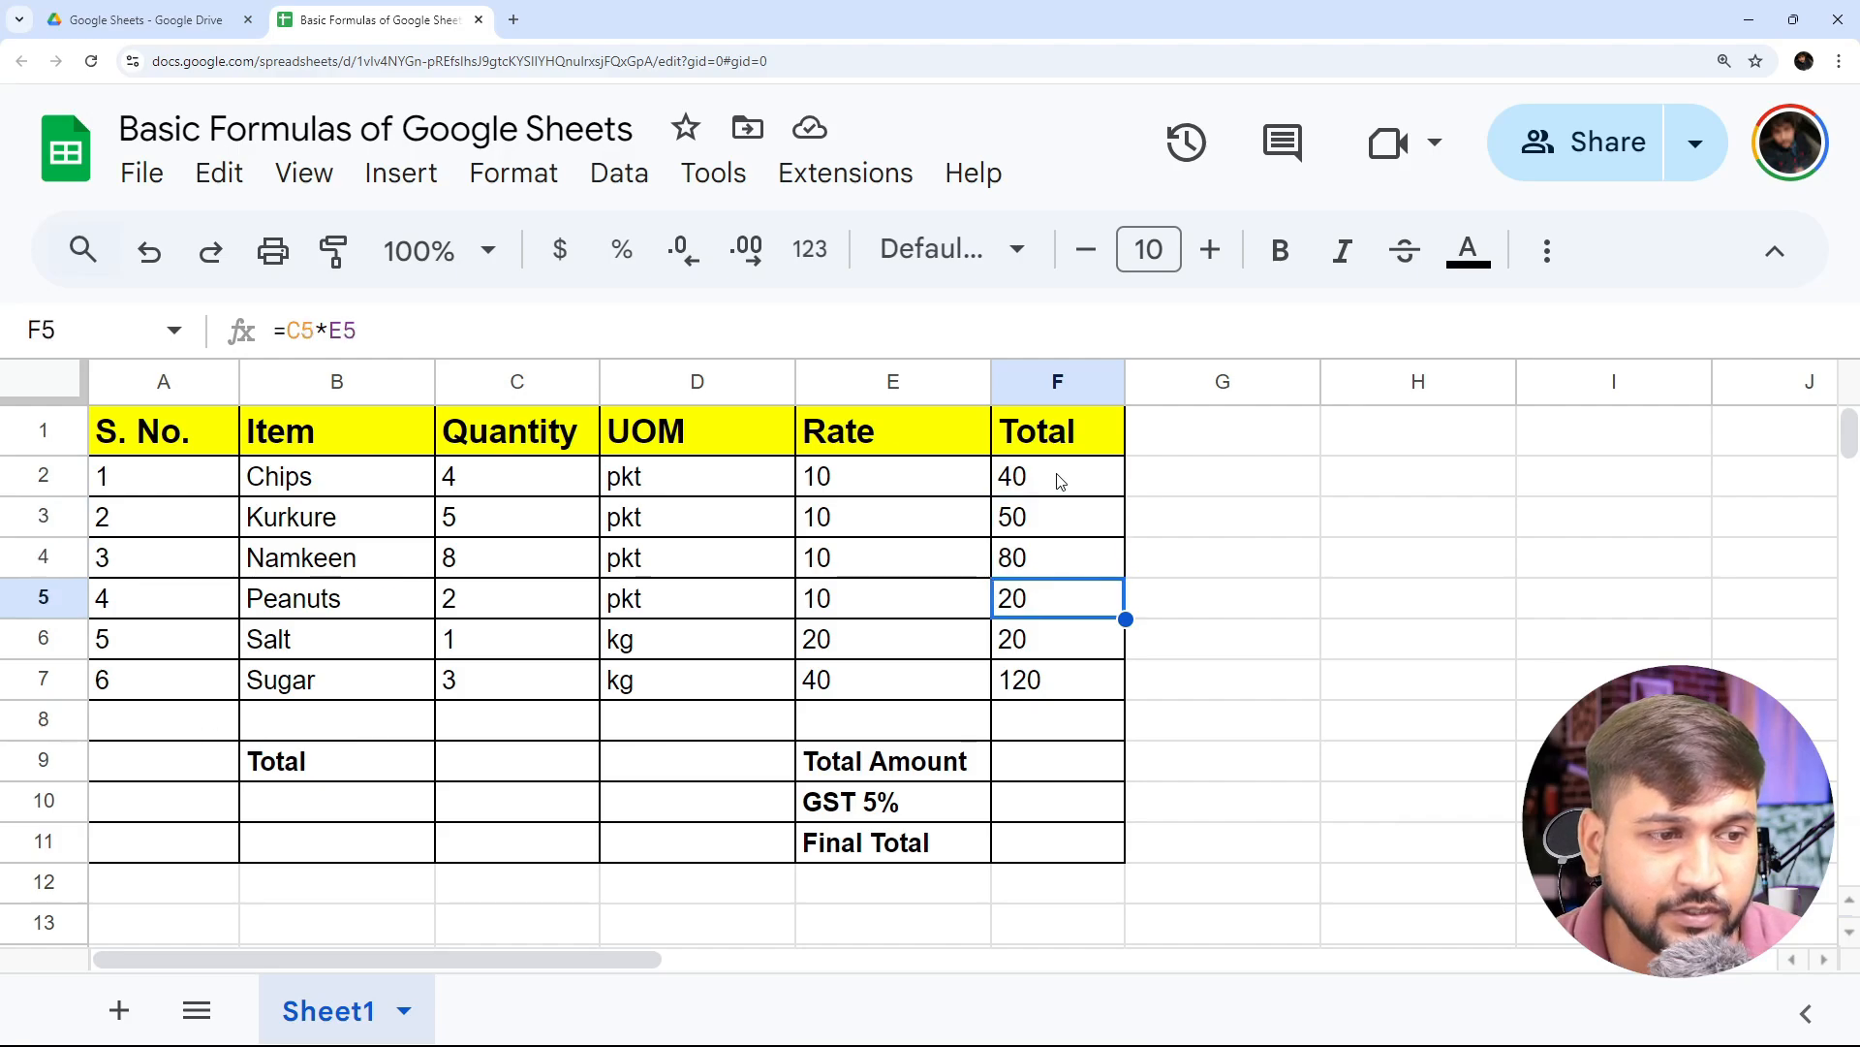
key(Down)
key(Down)
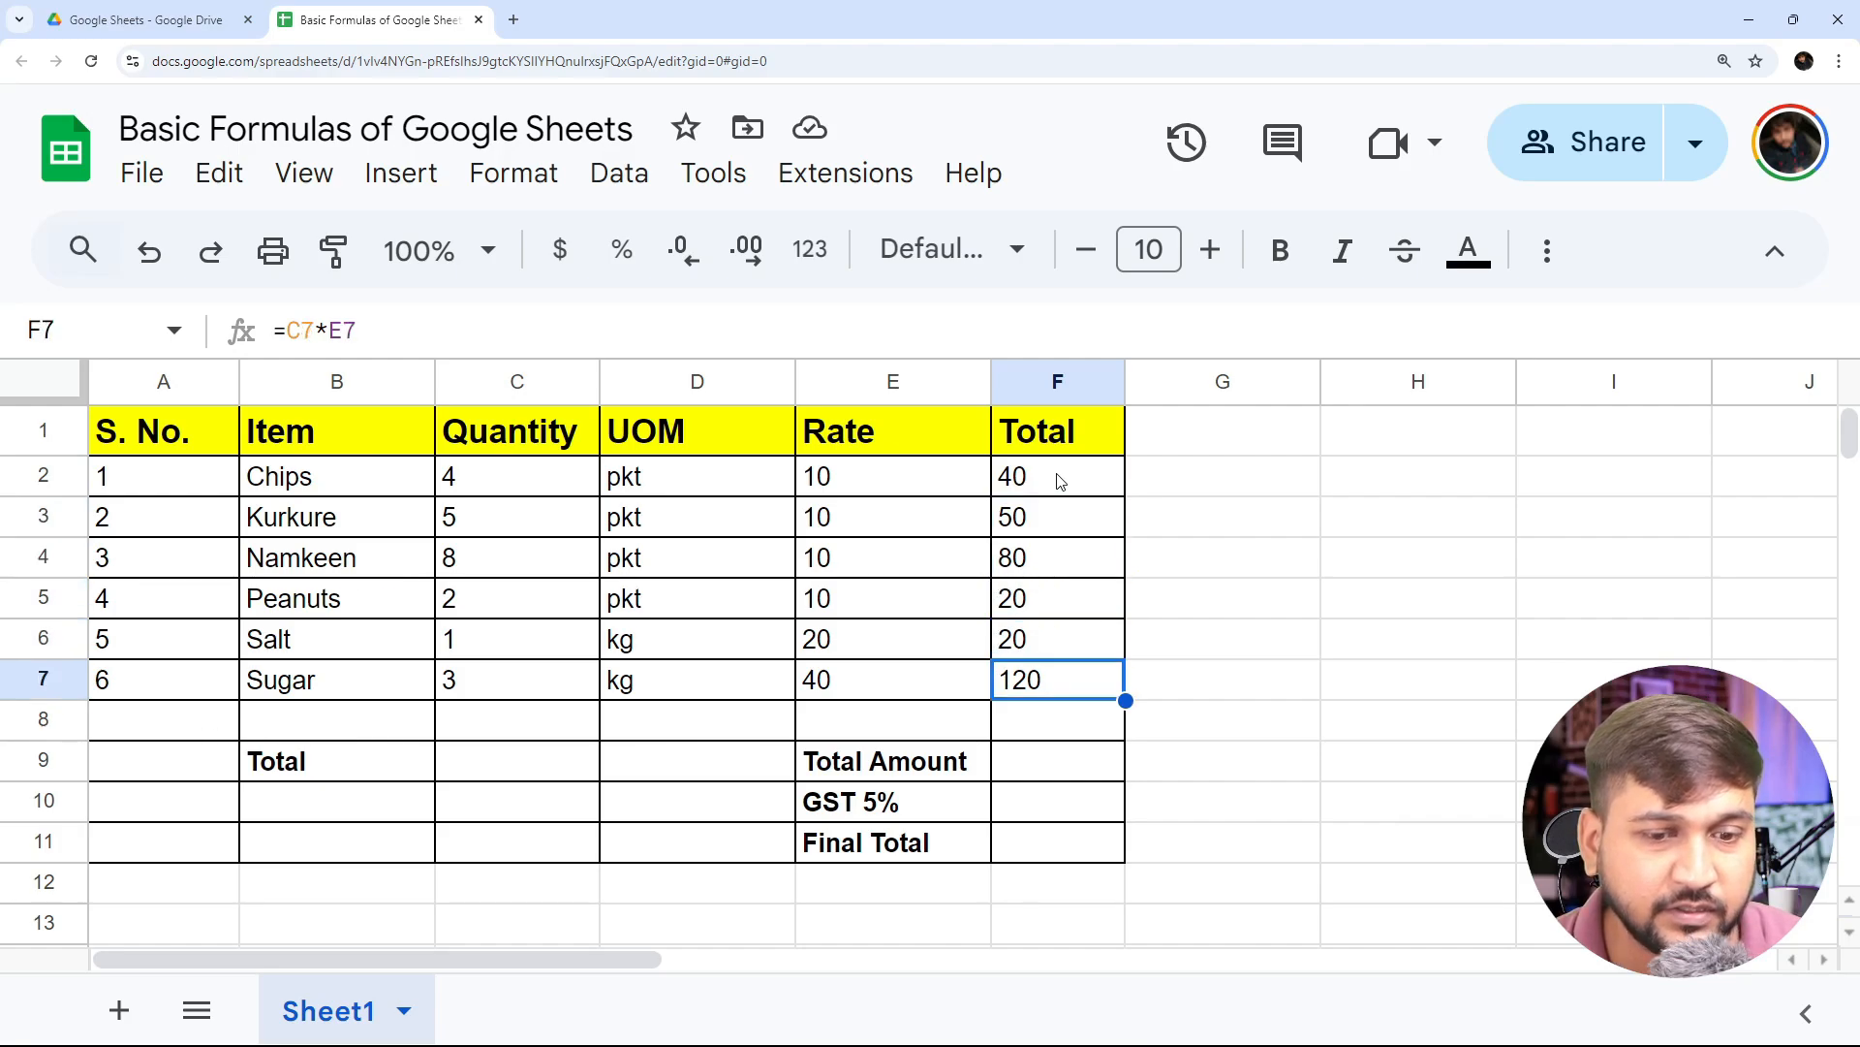
key(Up)
key(Up)
key(Up)
key(Up)
key(Up)
key(Up)
key(Down)
key(Down)
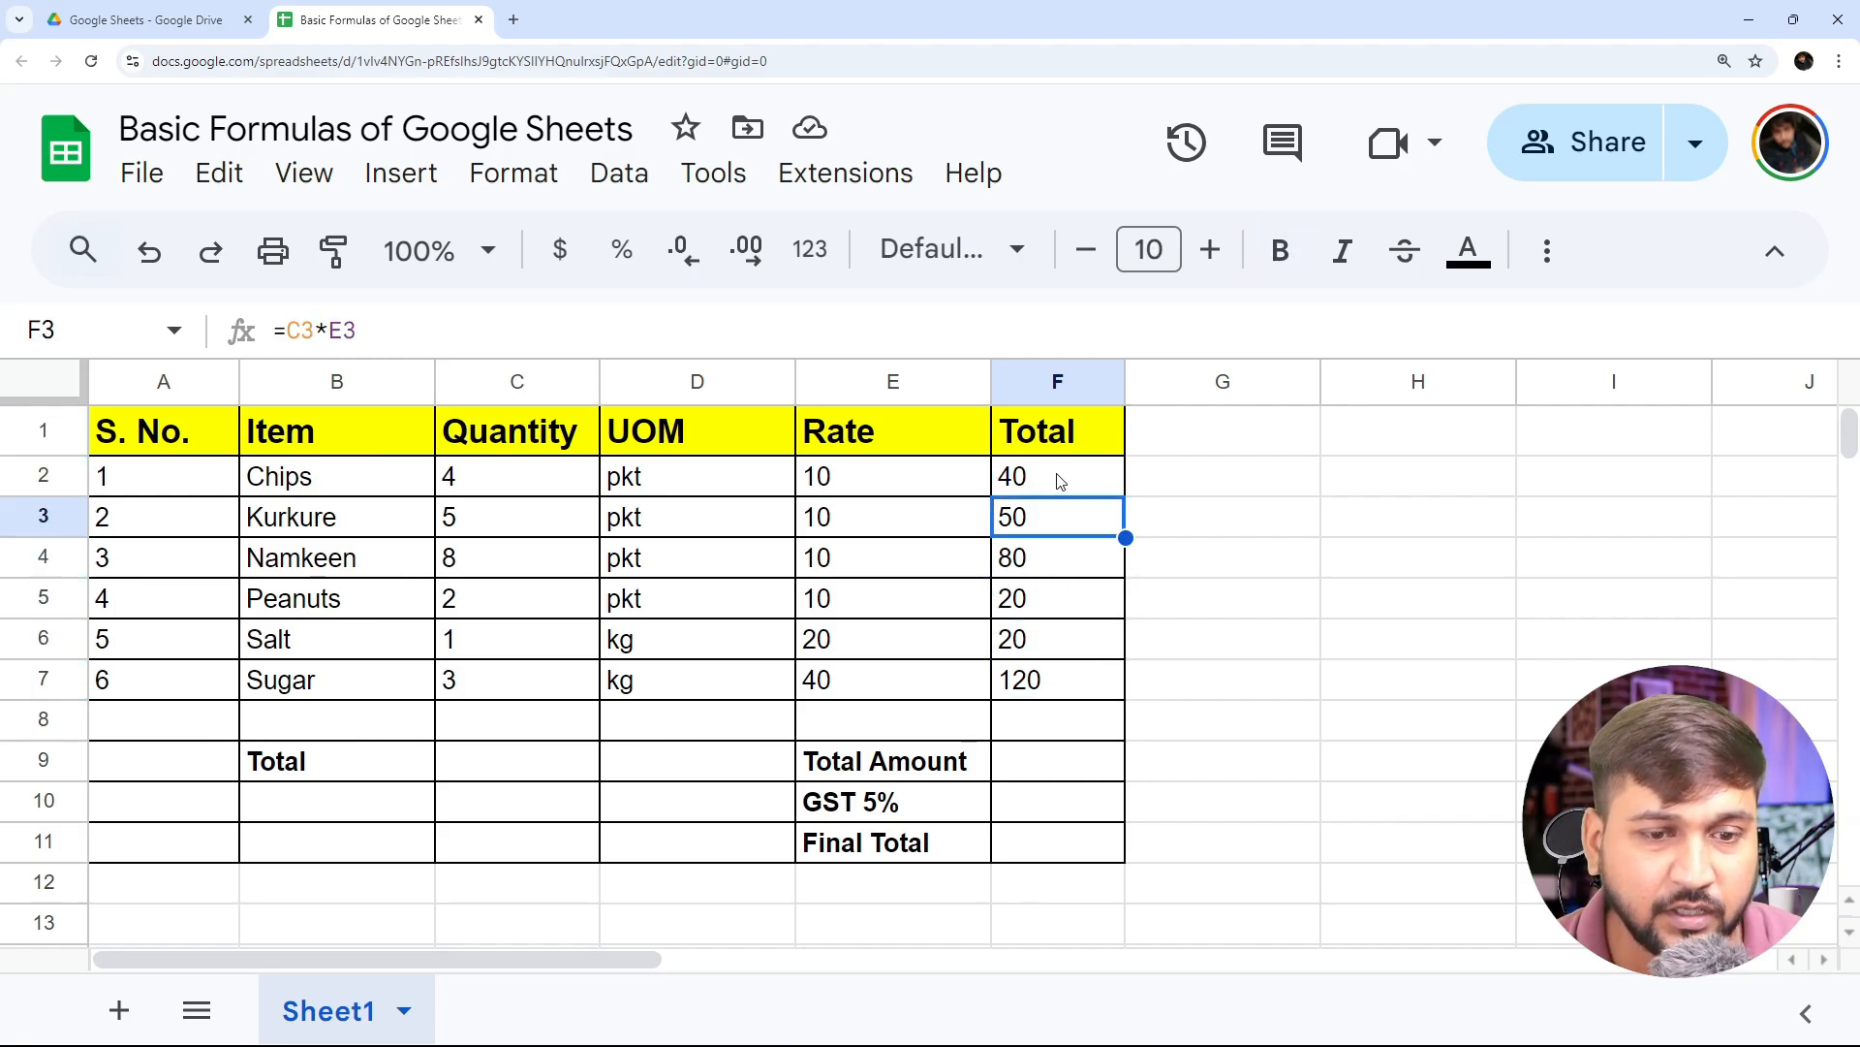
key(Down)
key(Down)
key(Down)
key(Down)
key(Down)
key(Down)
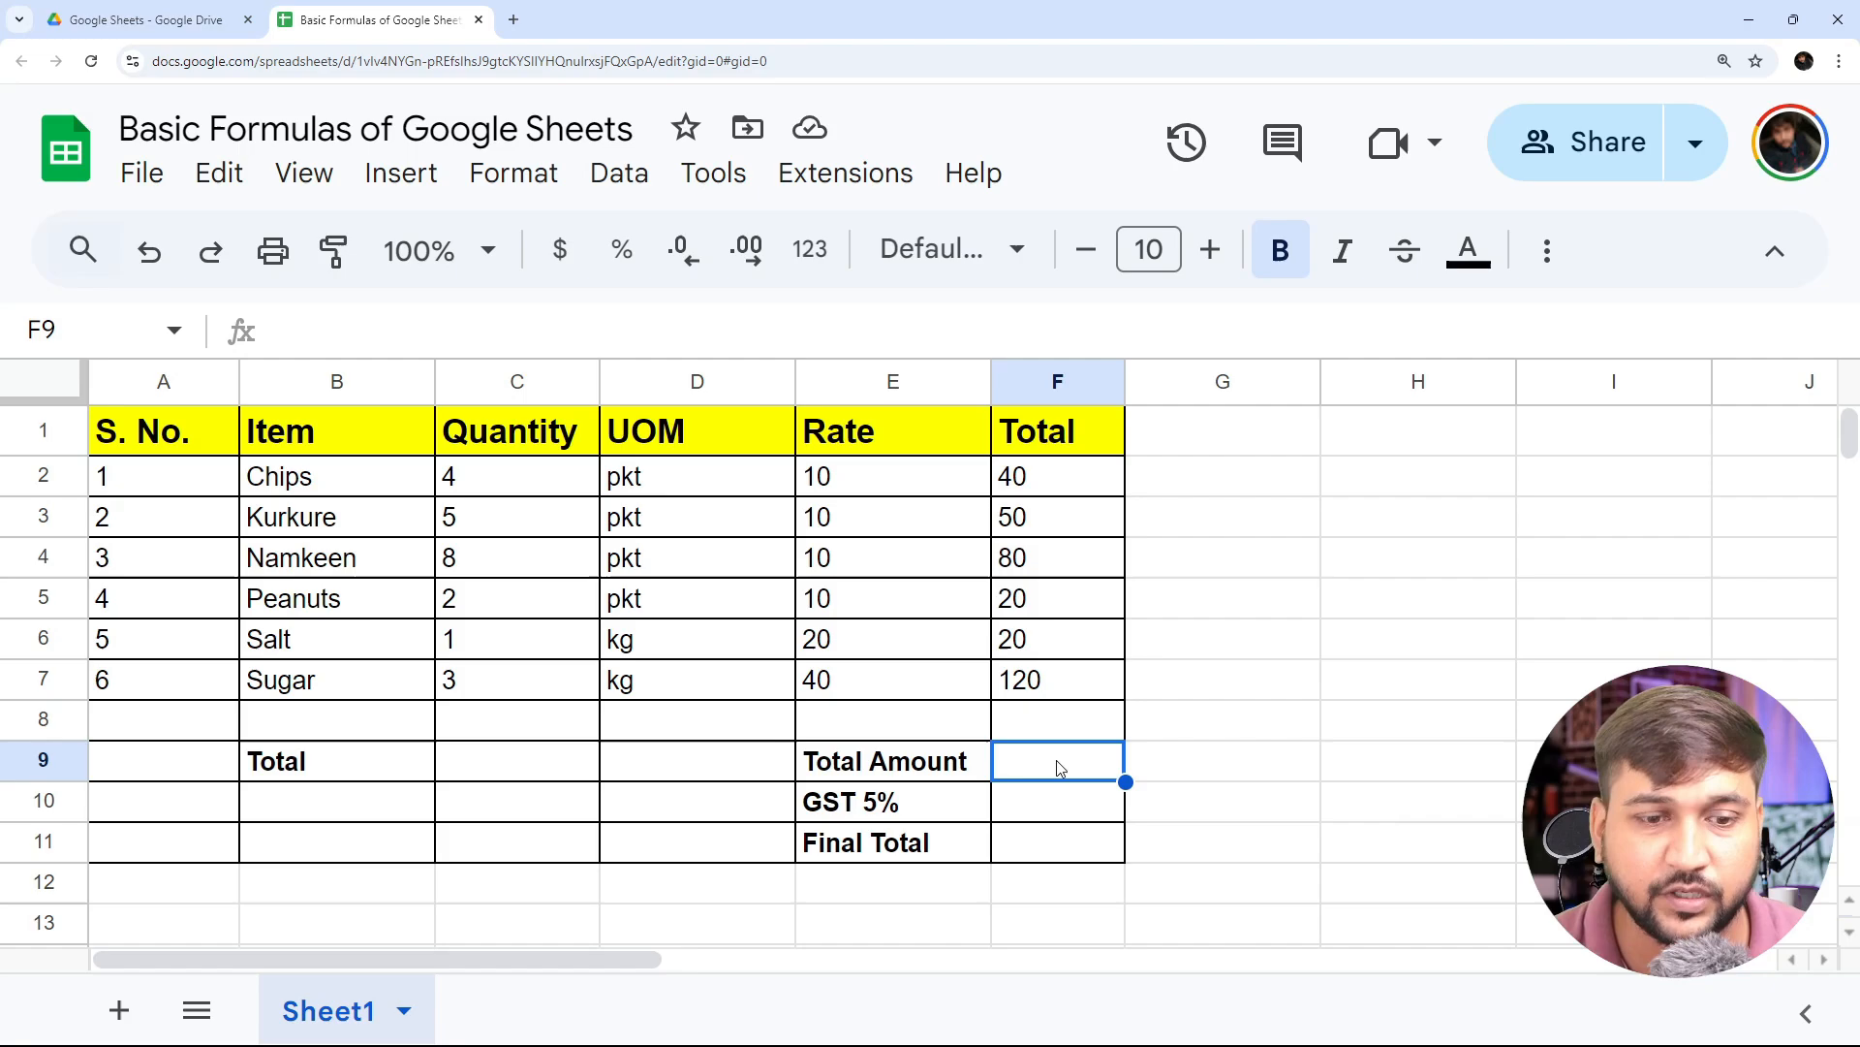
- Enter =SUM(F2:F7) in the Total Amount cell F9, dismissing the suggested formula and leaving the cells below it empty
text(=)
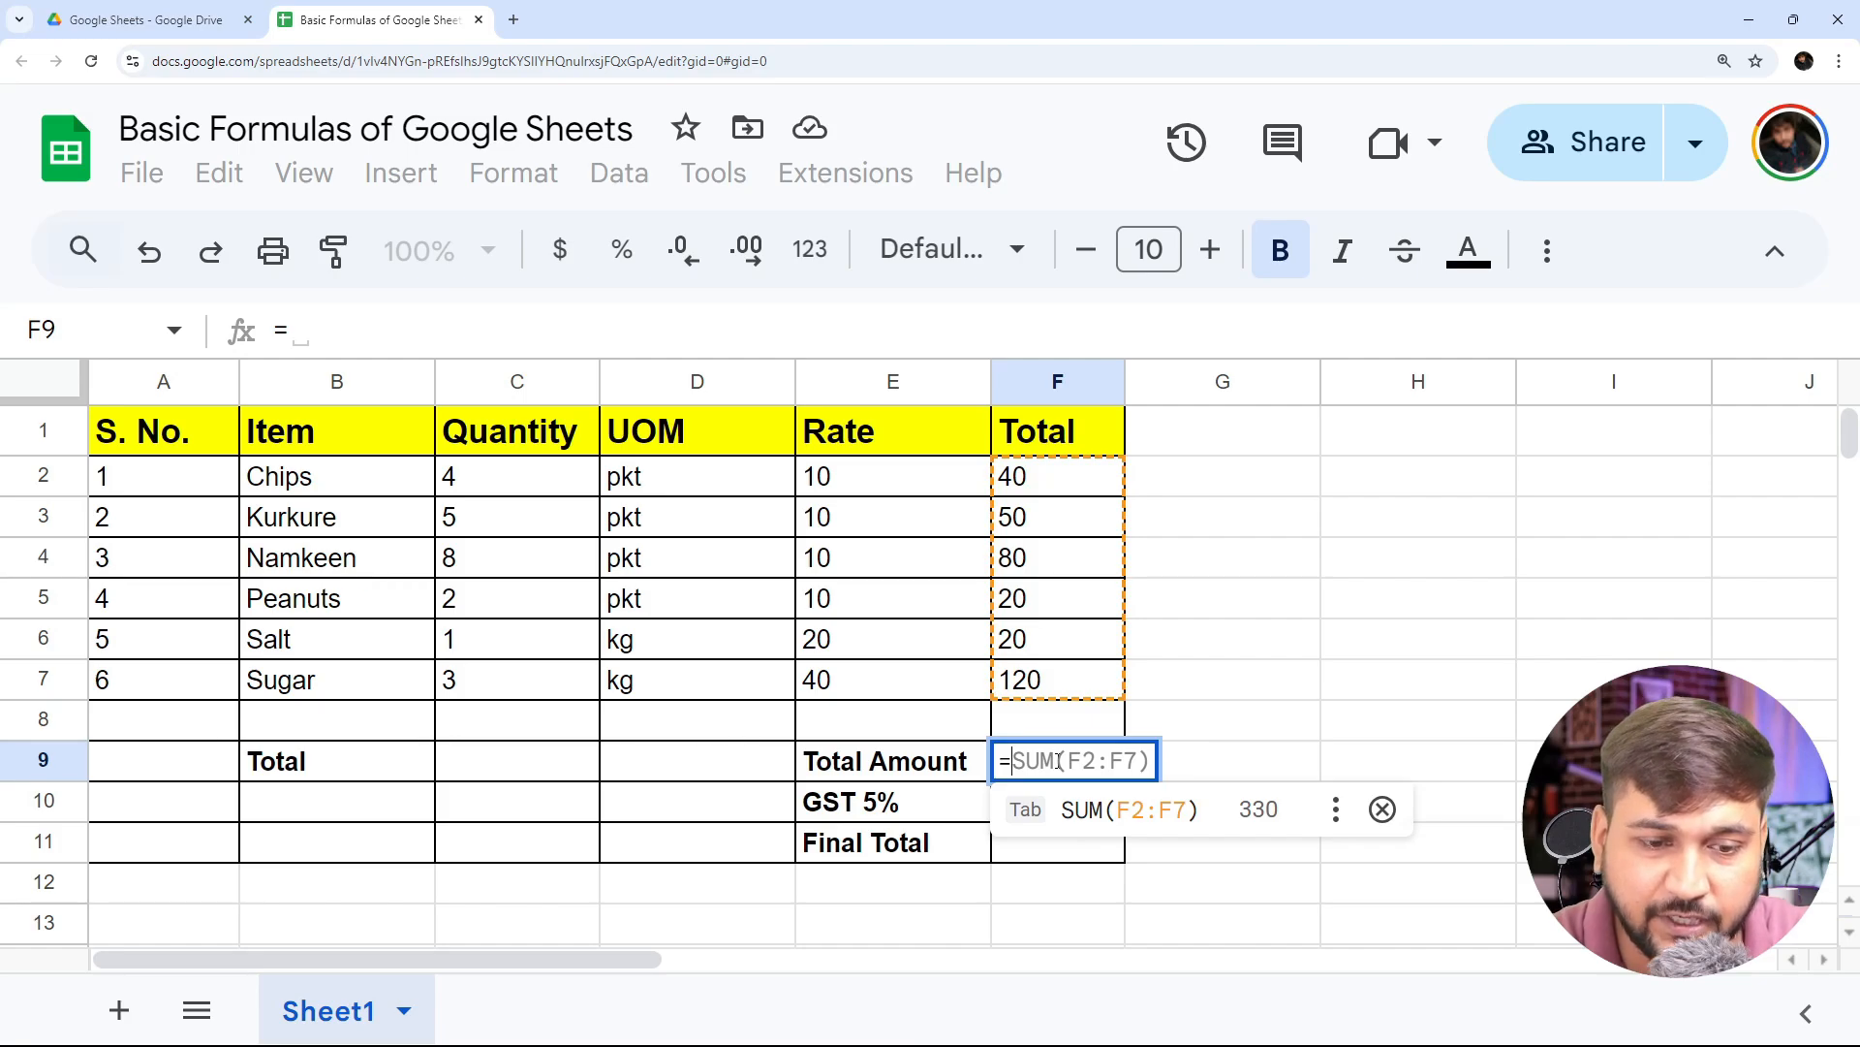
click(1383, 809)
text(SUM()
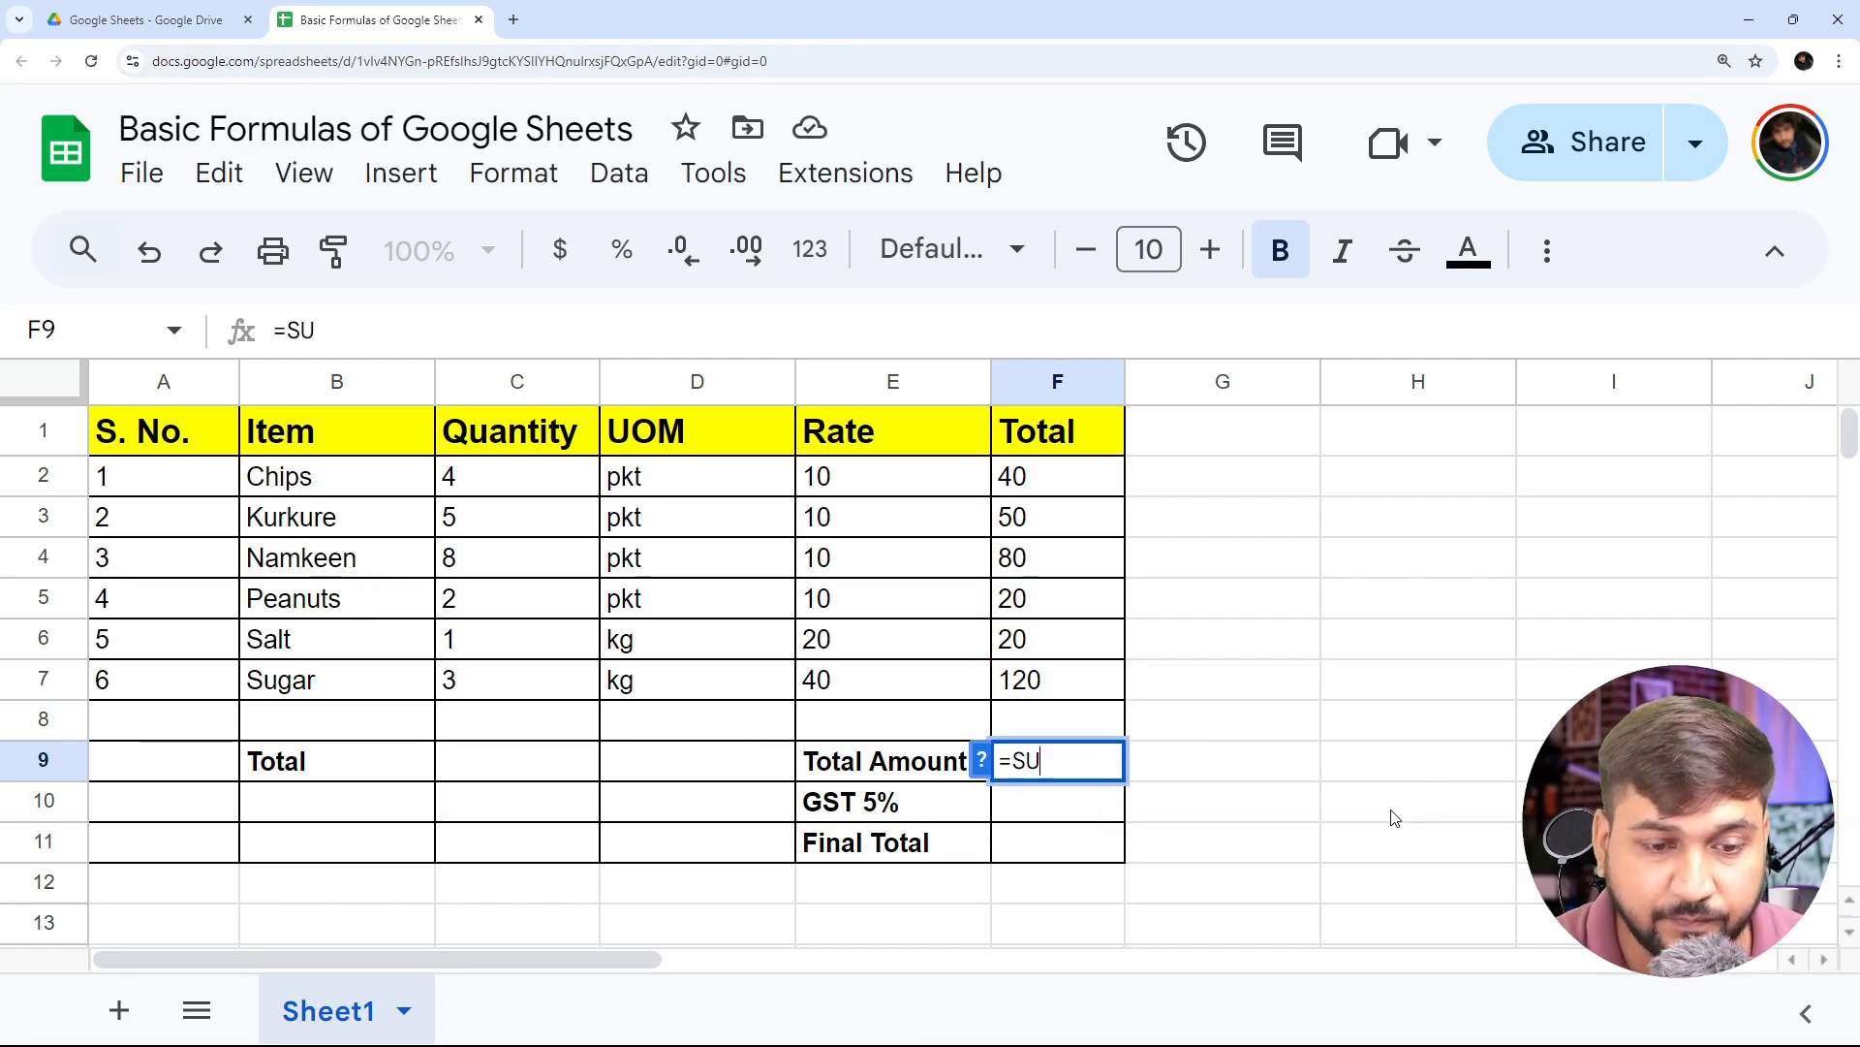
key(Up)
key(Up)
key(Up)
key(Up)
key(Up)
key(Up)
key(Up)
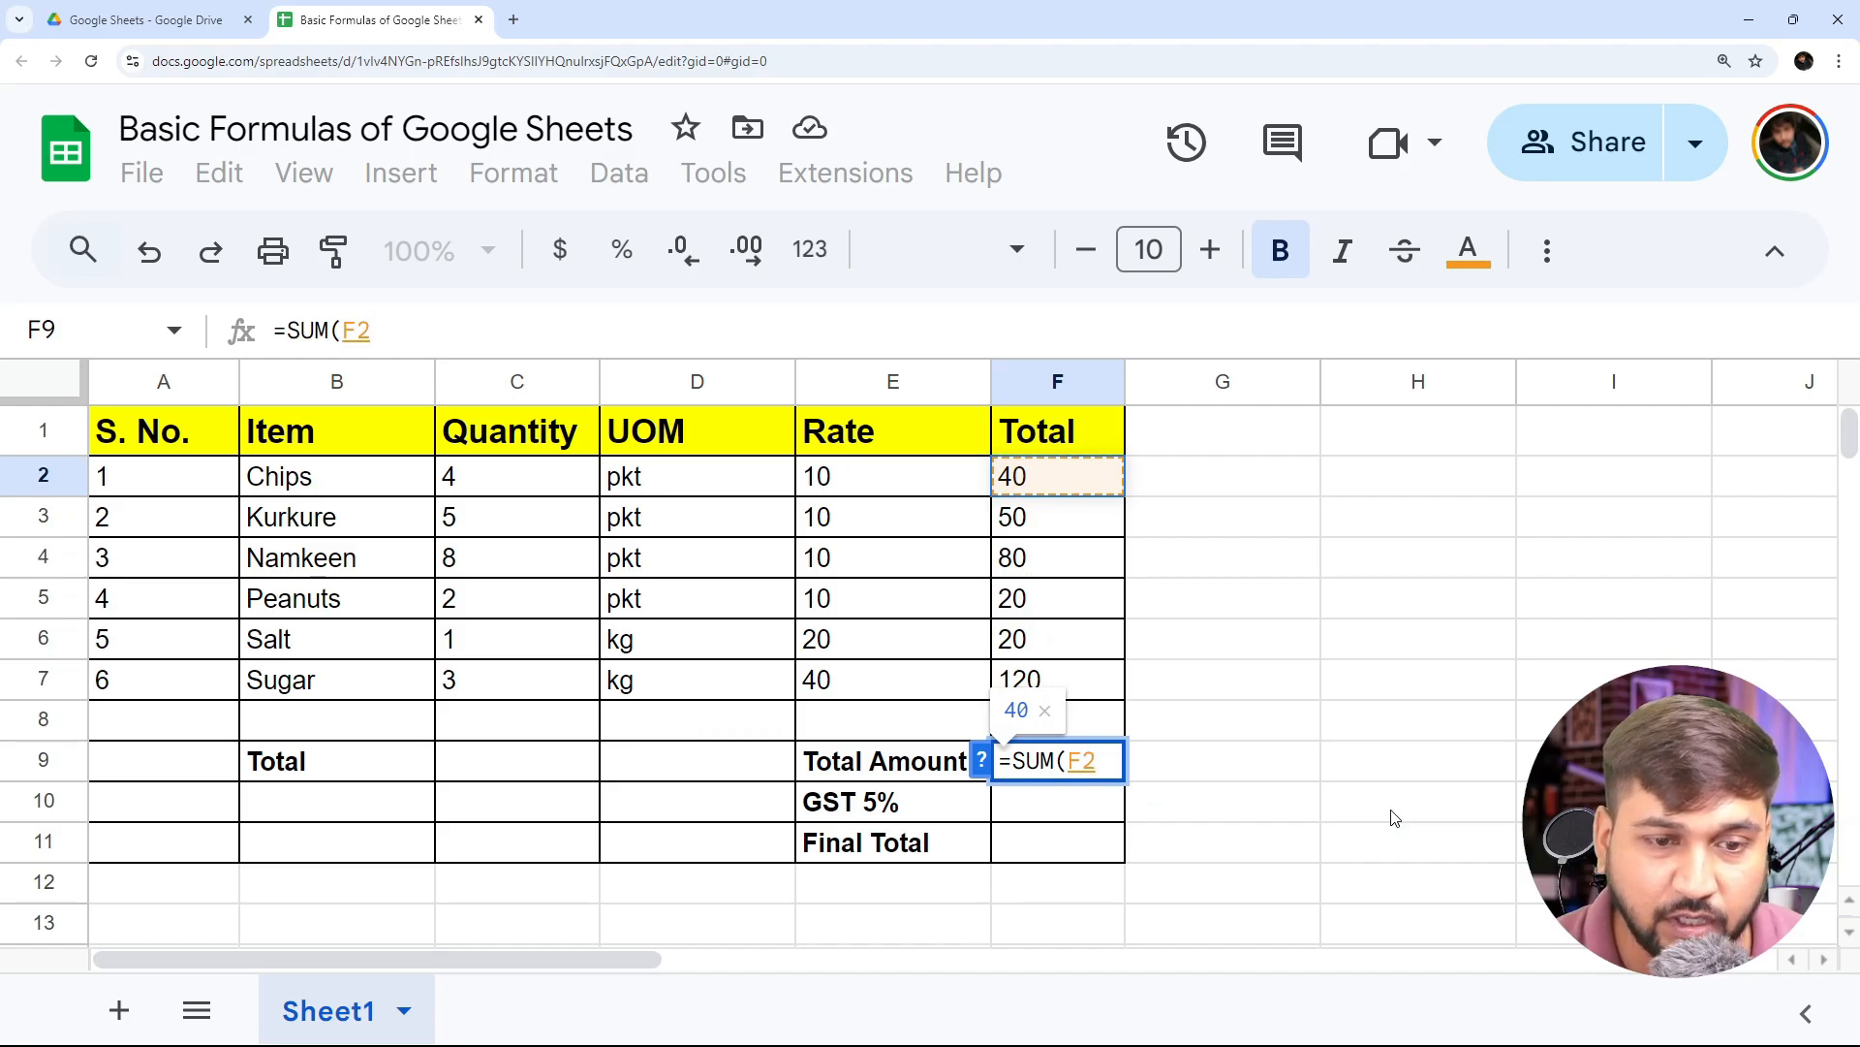
key(shift+Down)
key(shift+Down)
key(shift+Down)
key(shift+Down)
key(shift+Down)
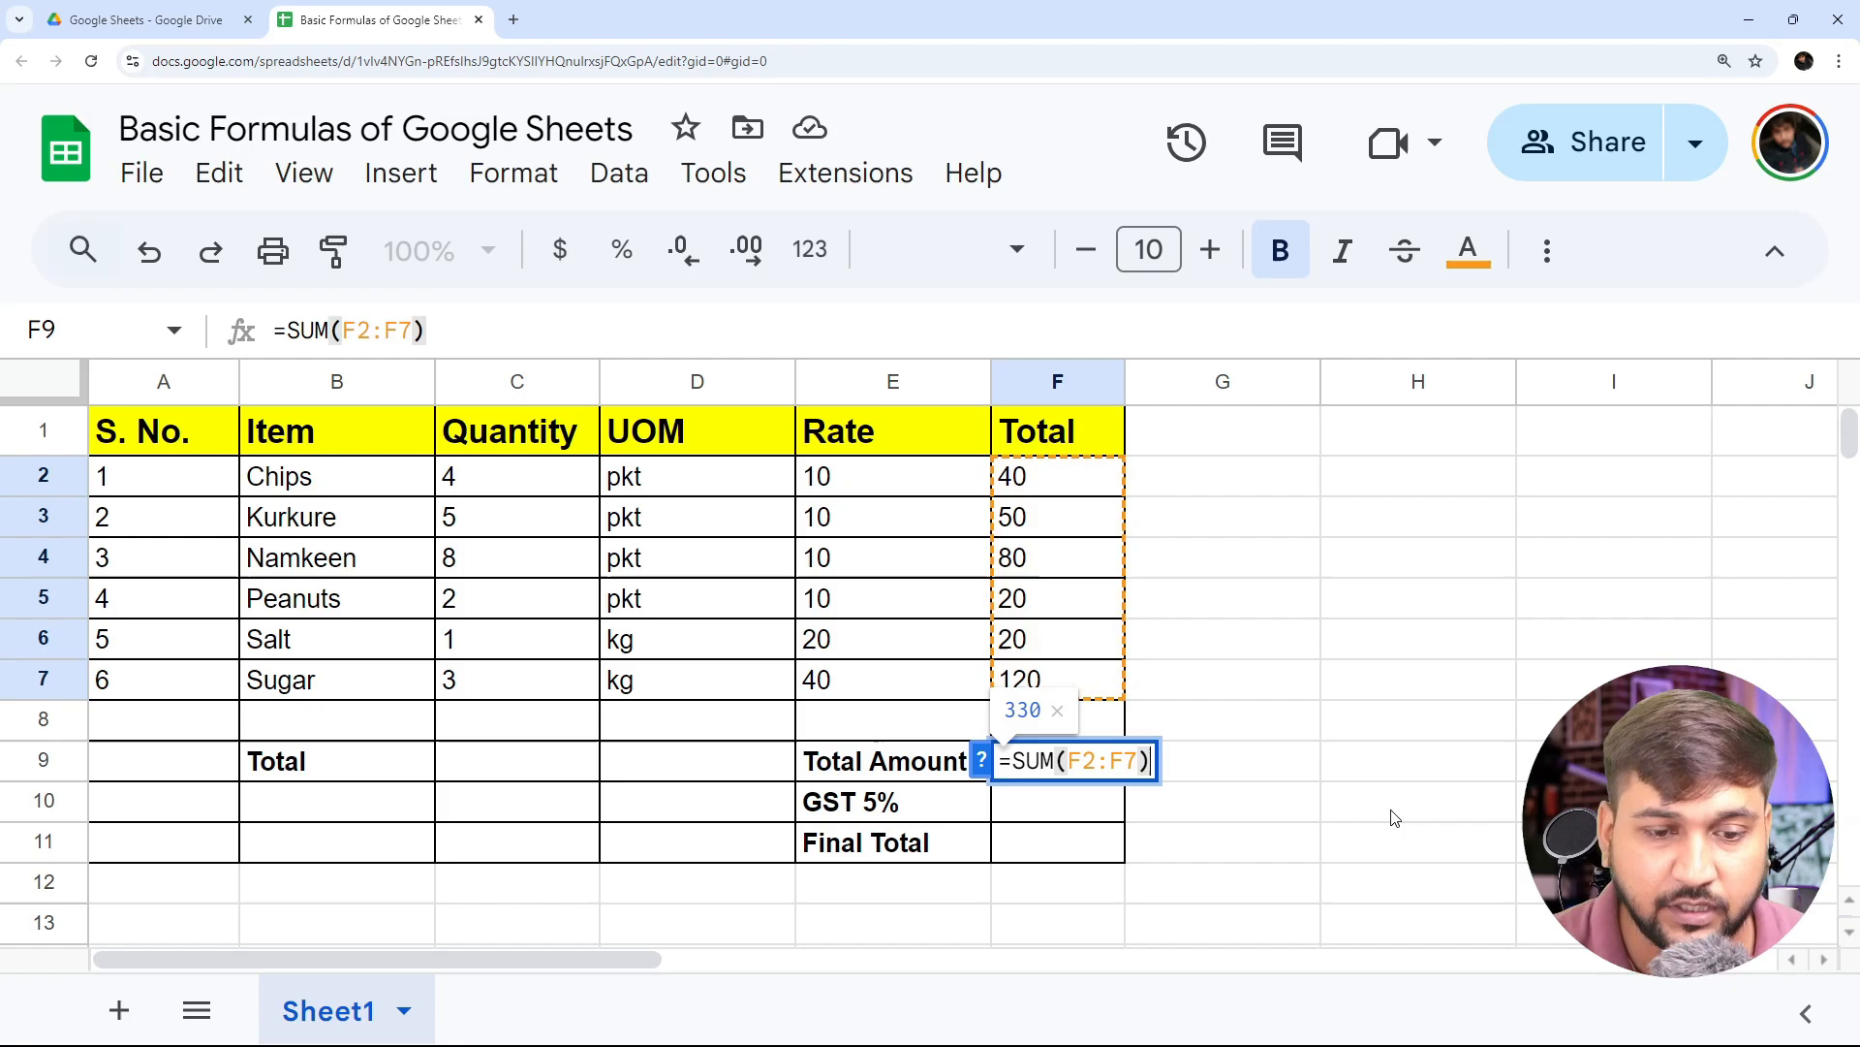
key(Return)
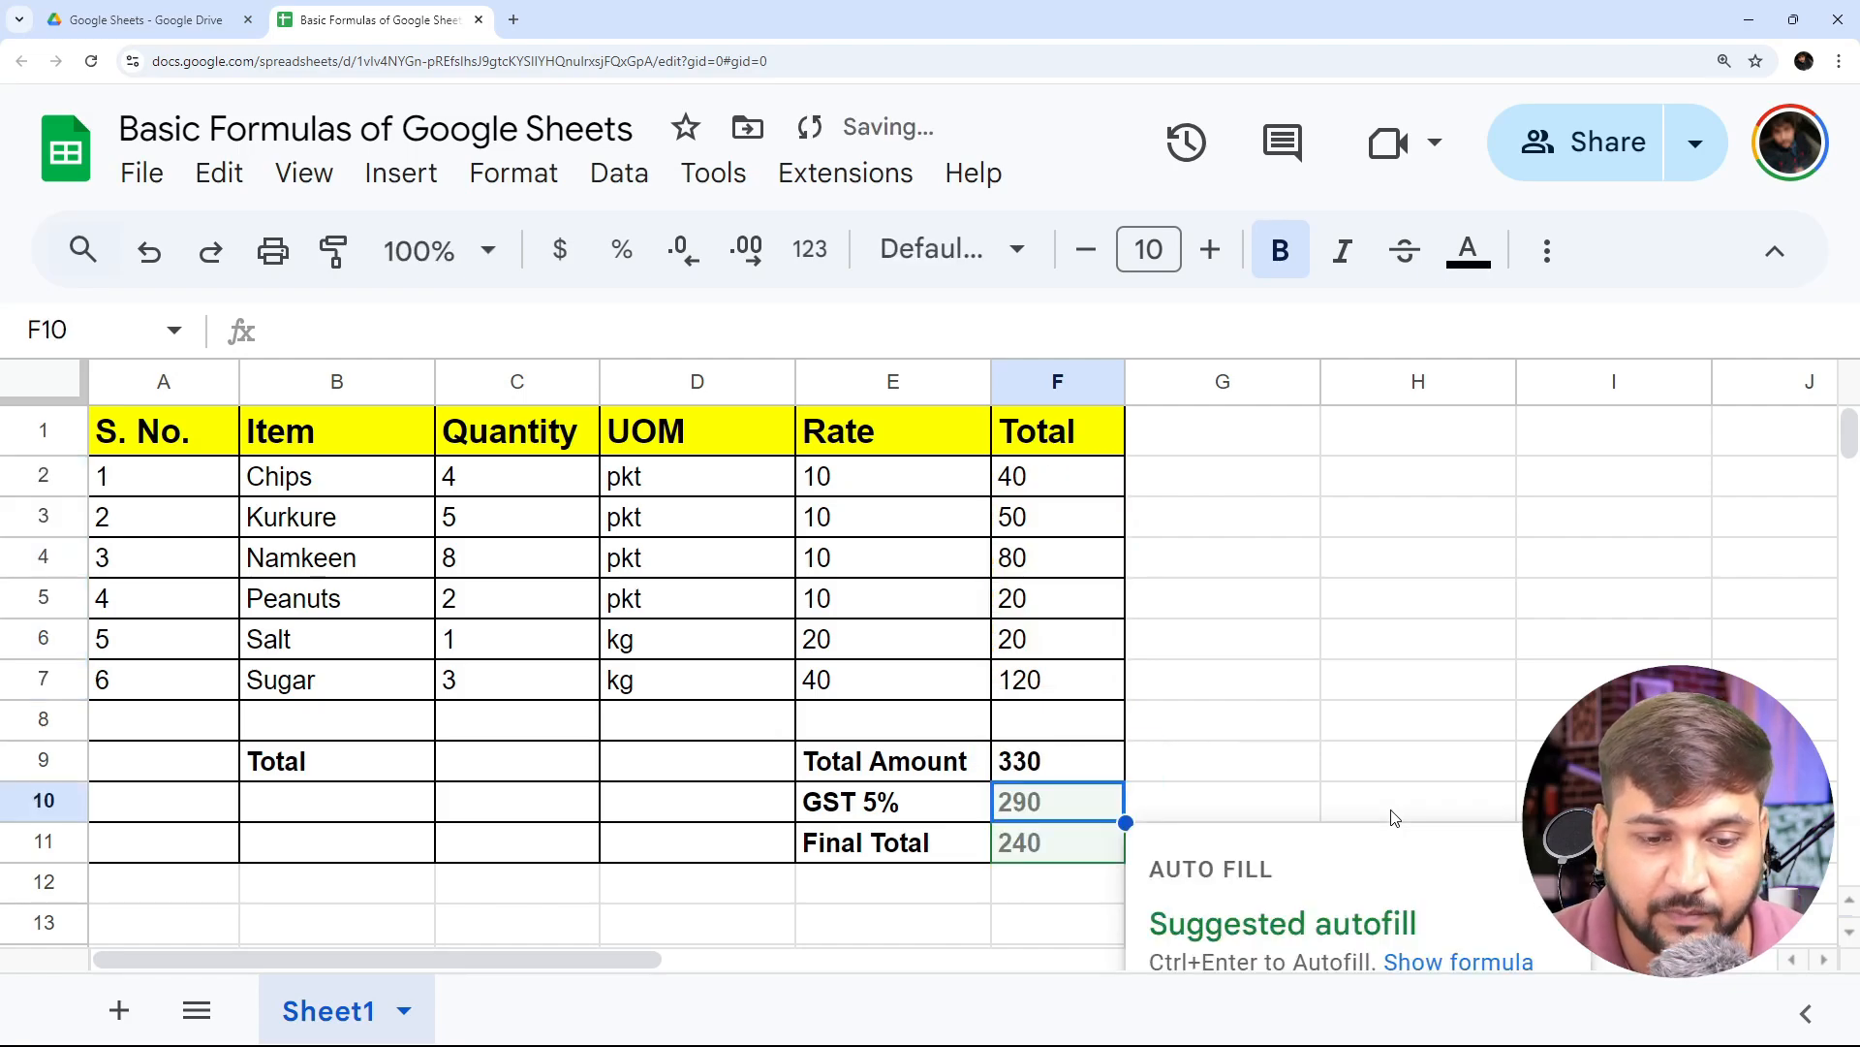
key(Up)
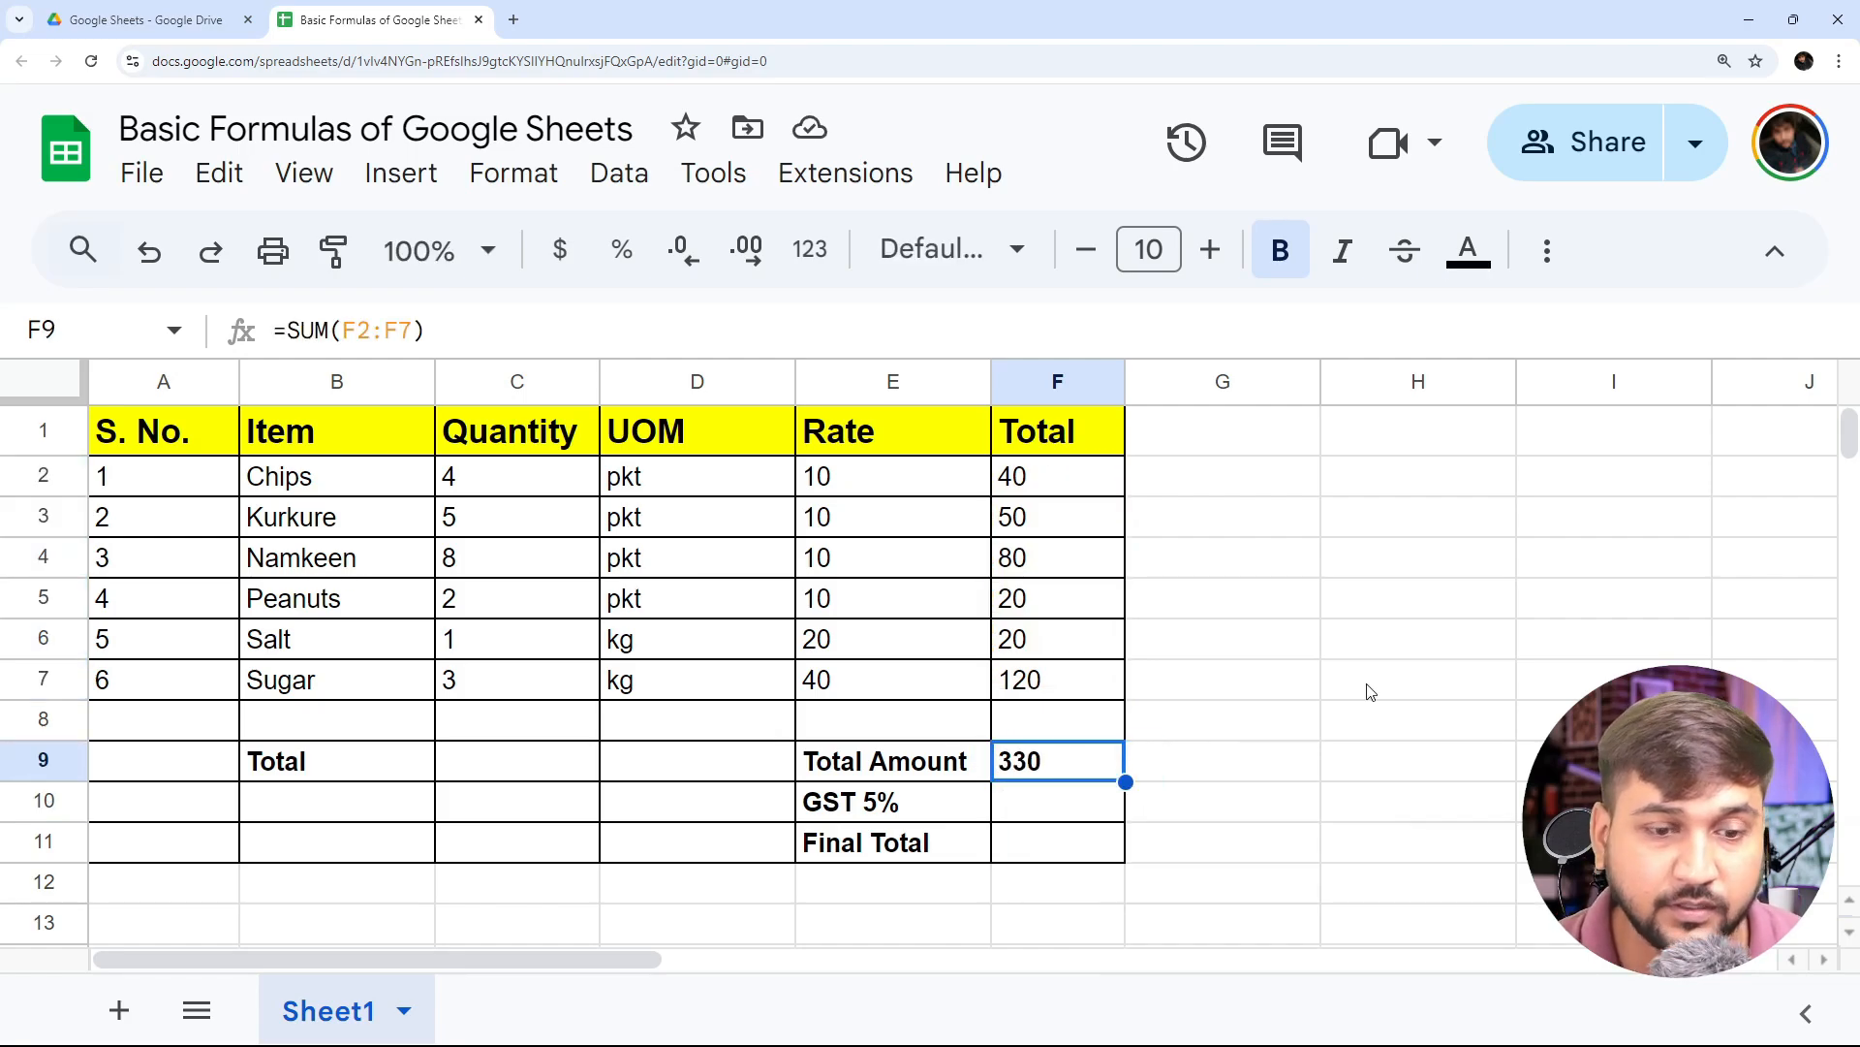
- Calculate the GST 5% in cell F10 with the formula =F9/100*5
key(Down)
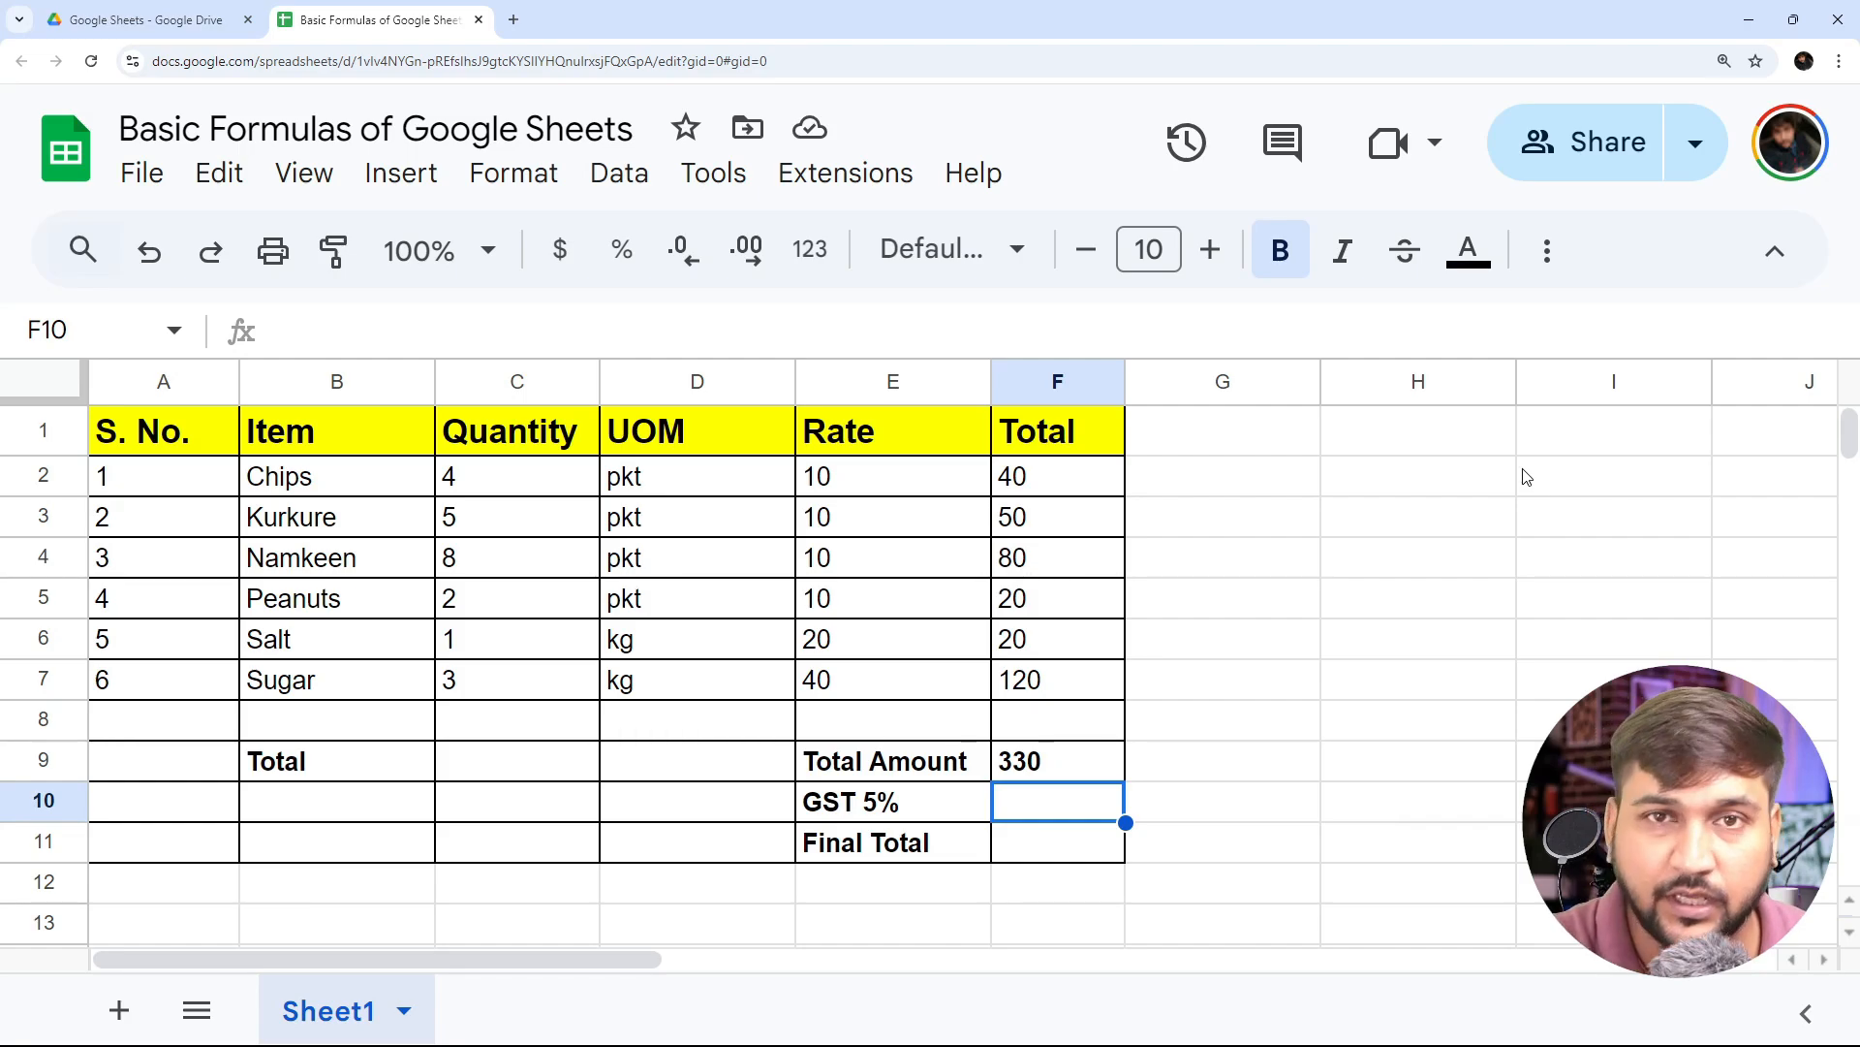
text(=)
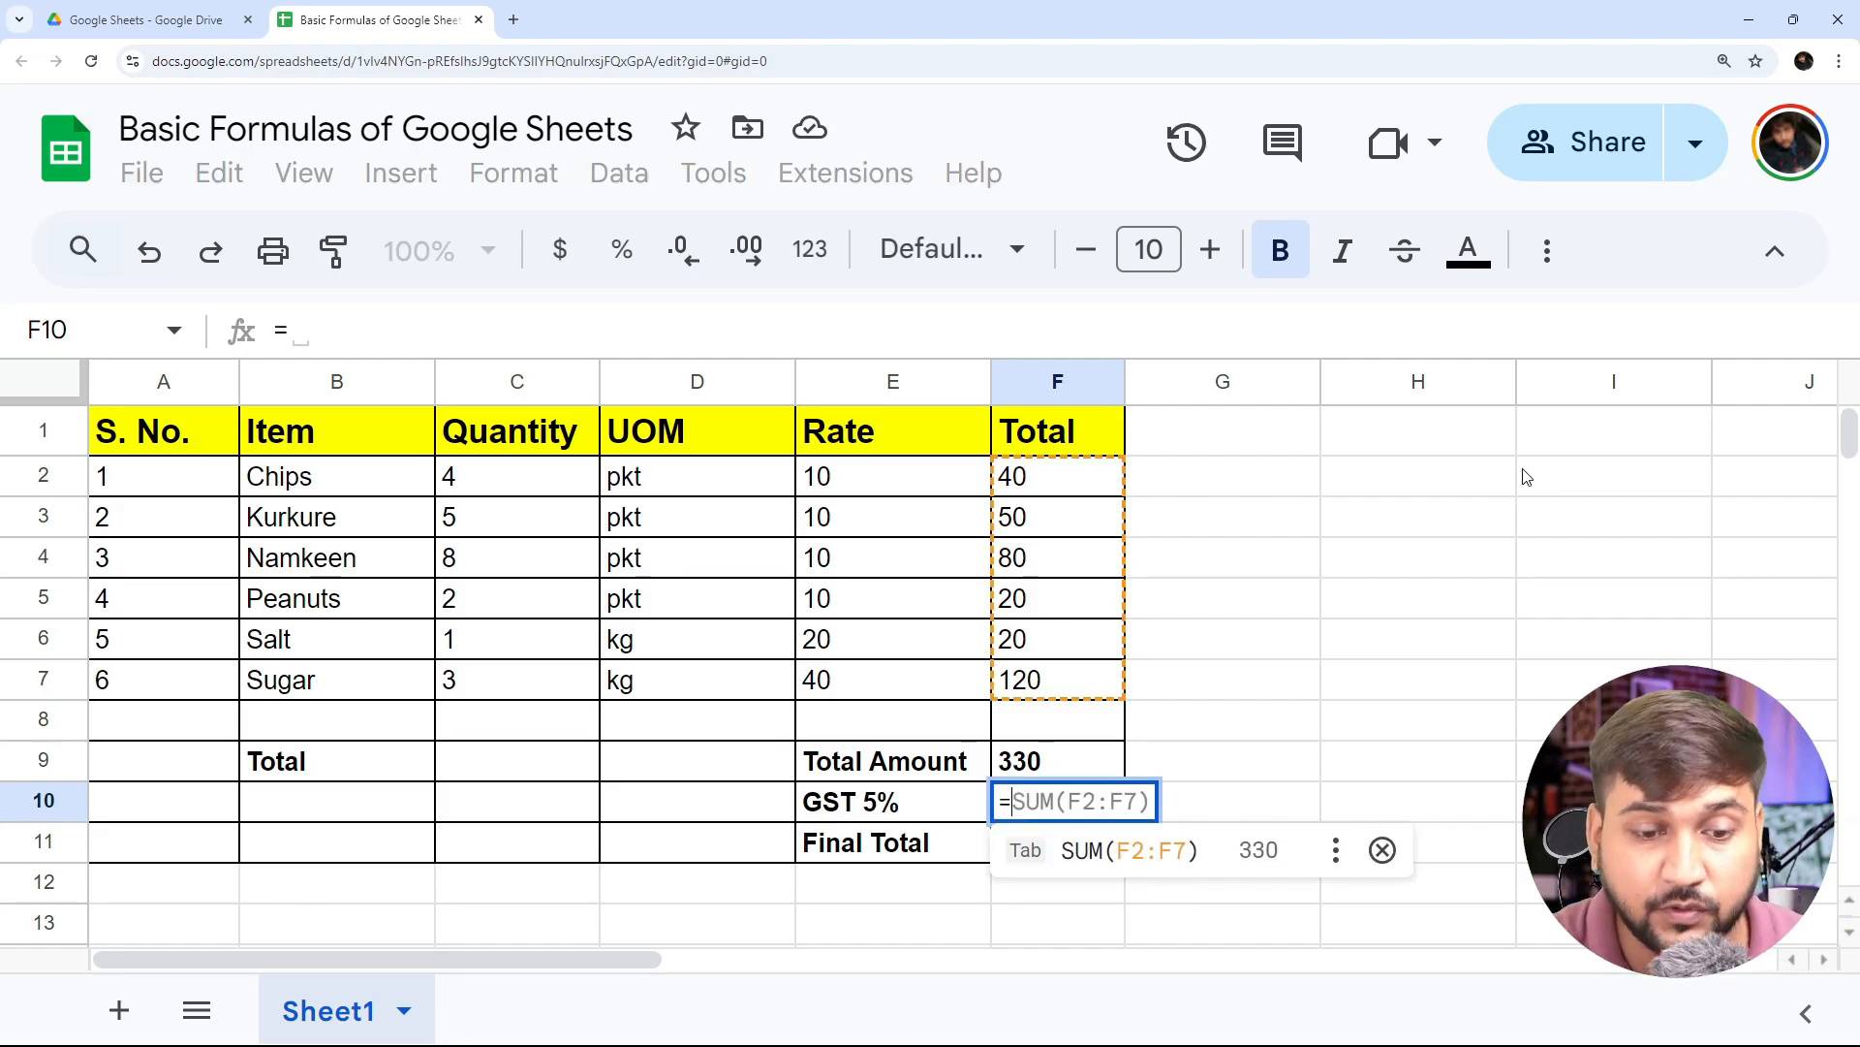
text(F9/)
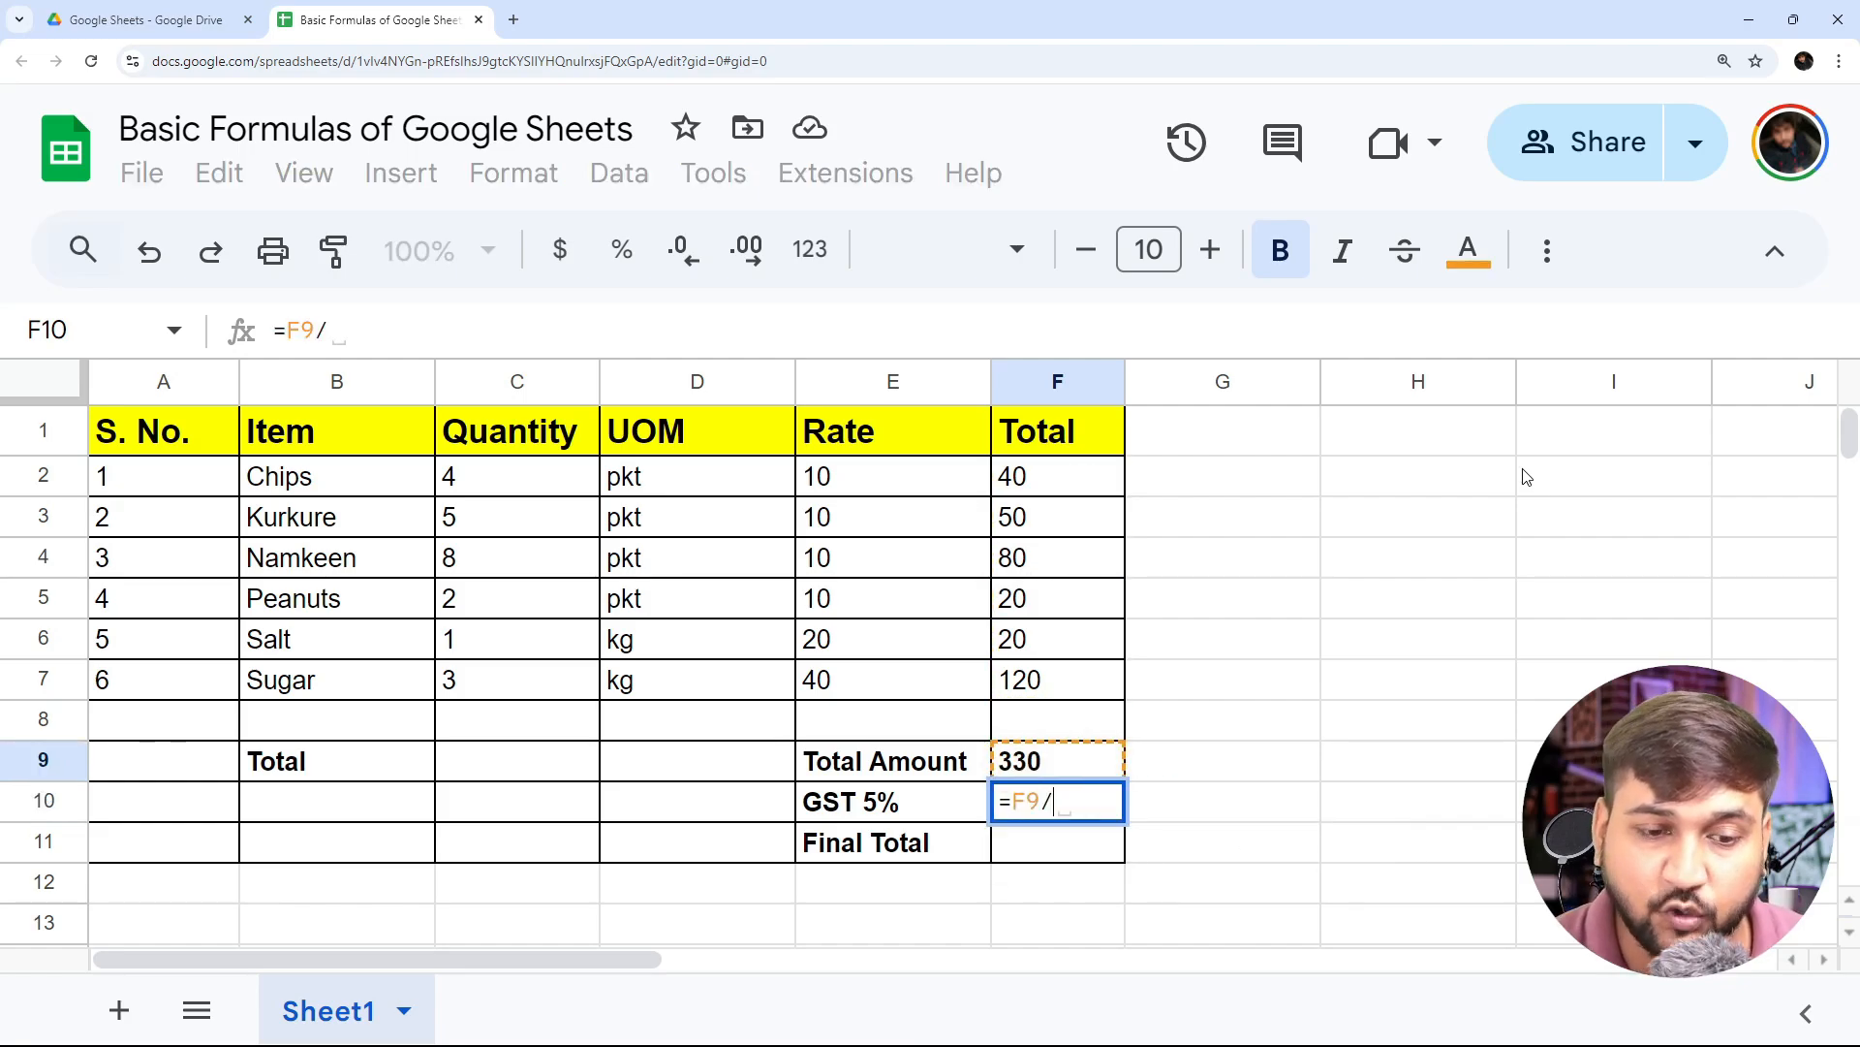
text(1)
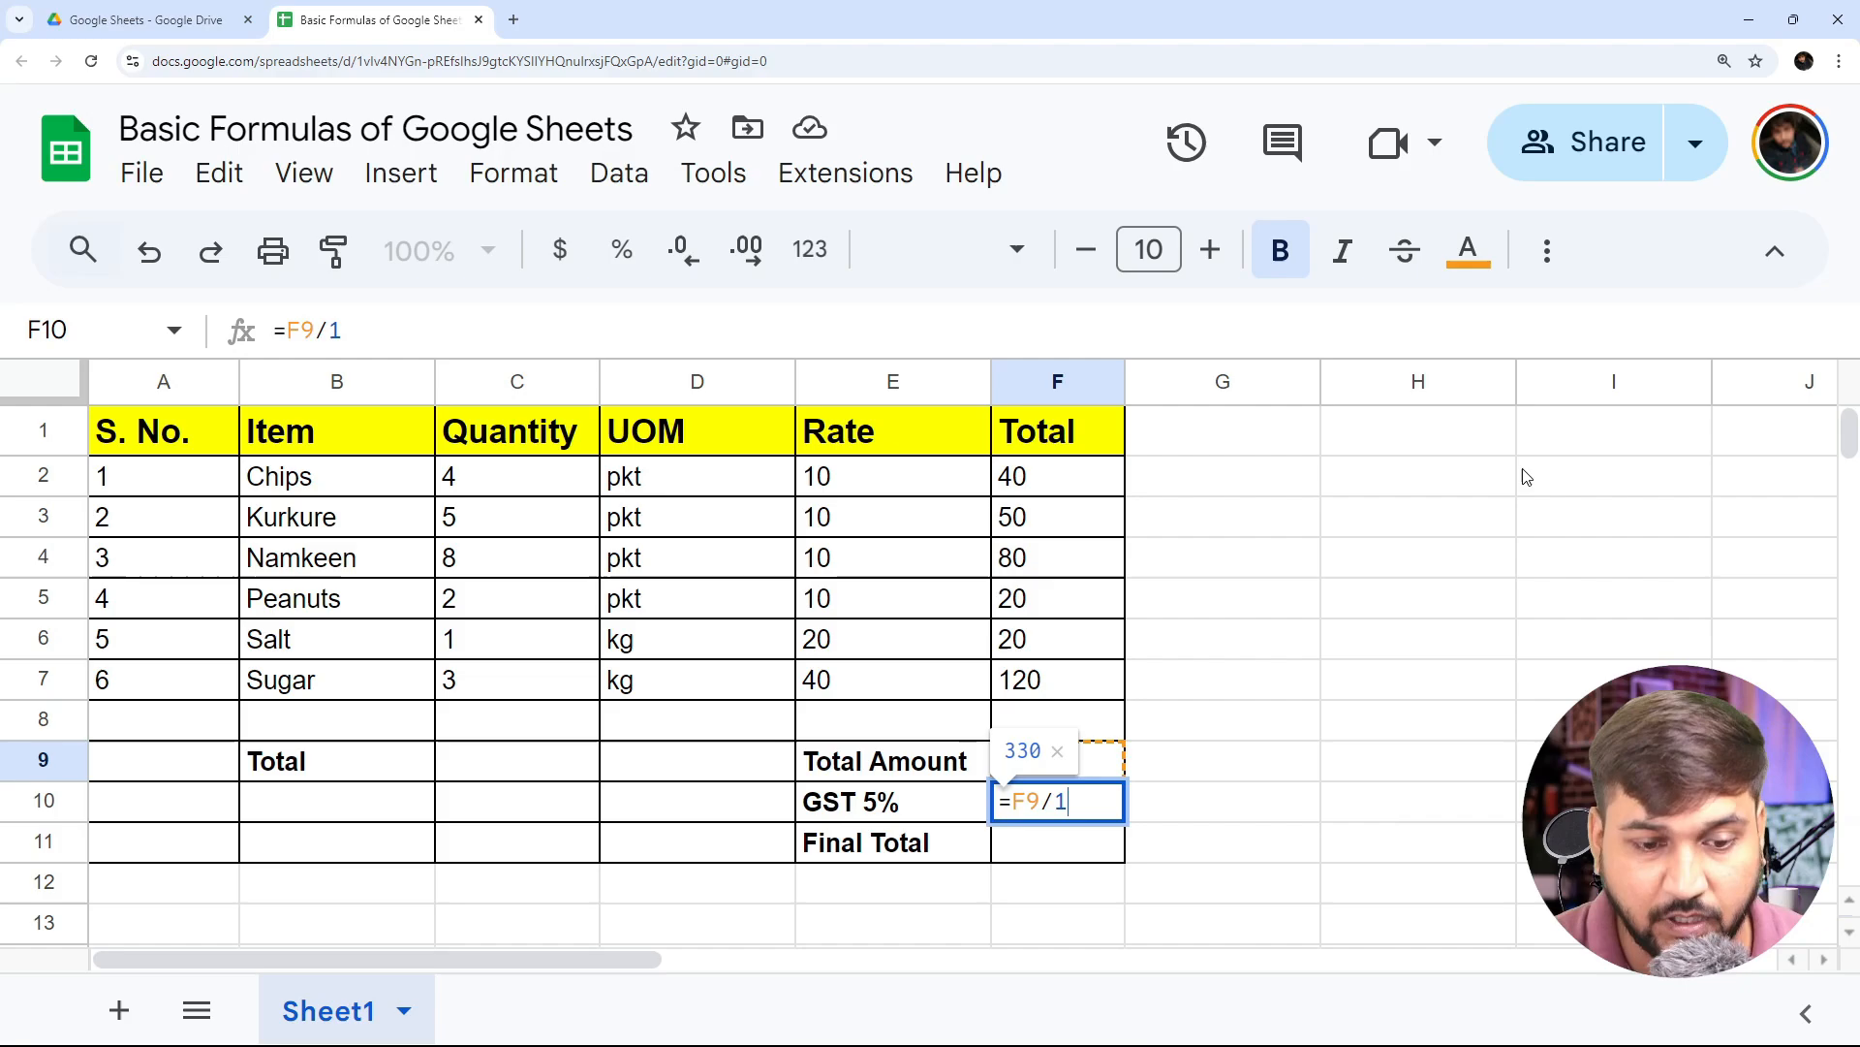
text(00*5)
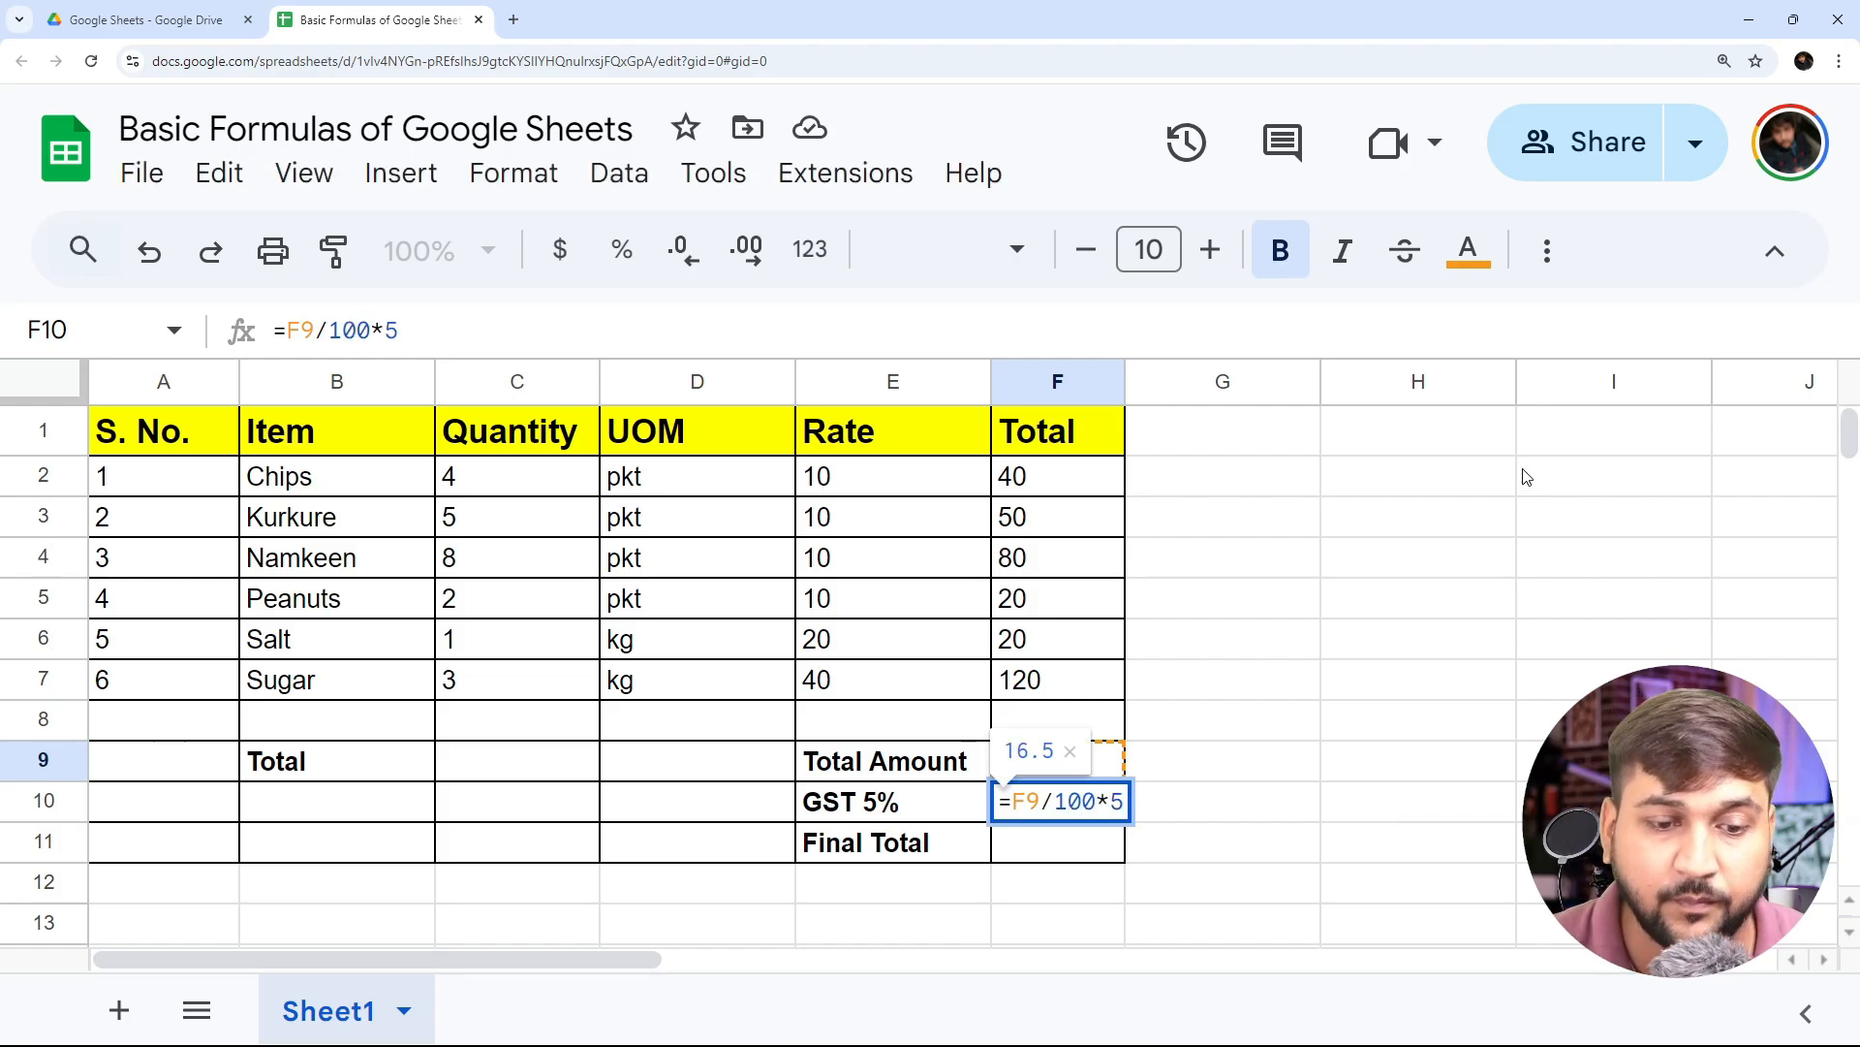
key(Return)
key(Up)
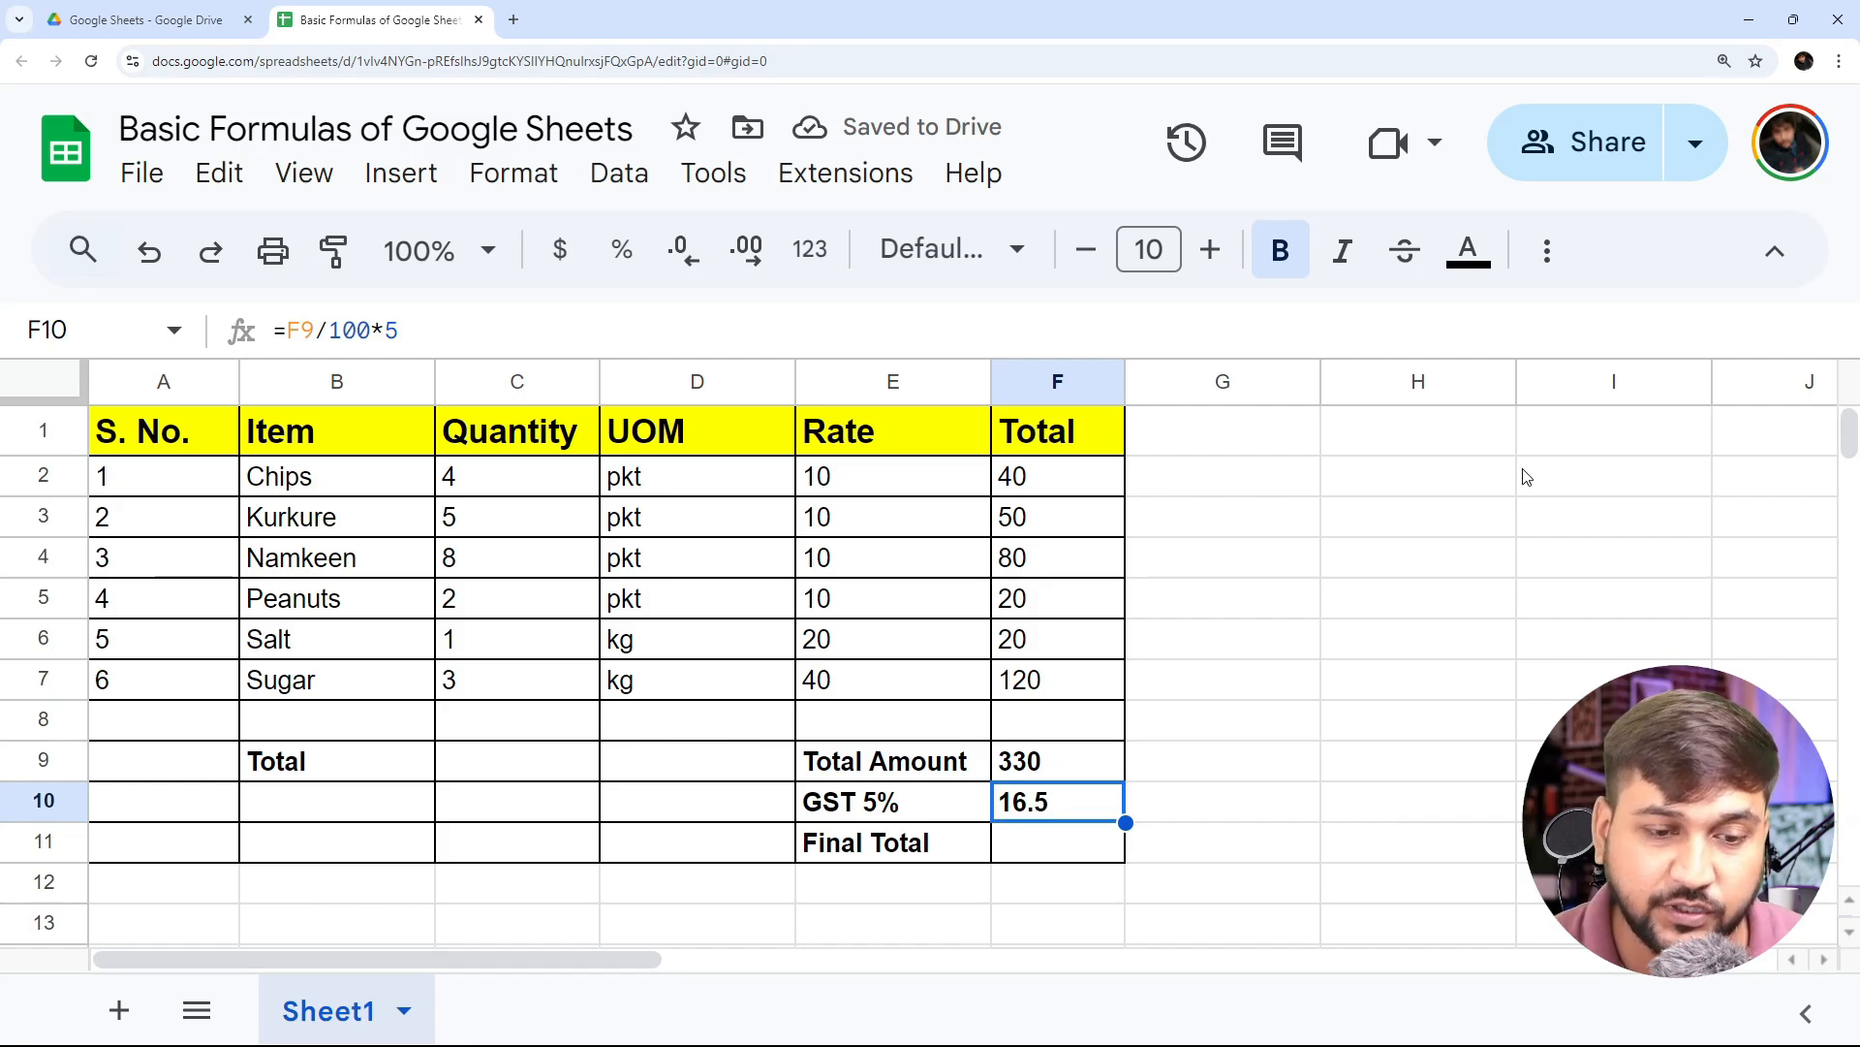
- Calculate the Final Total in cell F11 by adding the total amount and GST with =F9+F10
key(Down)
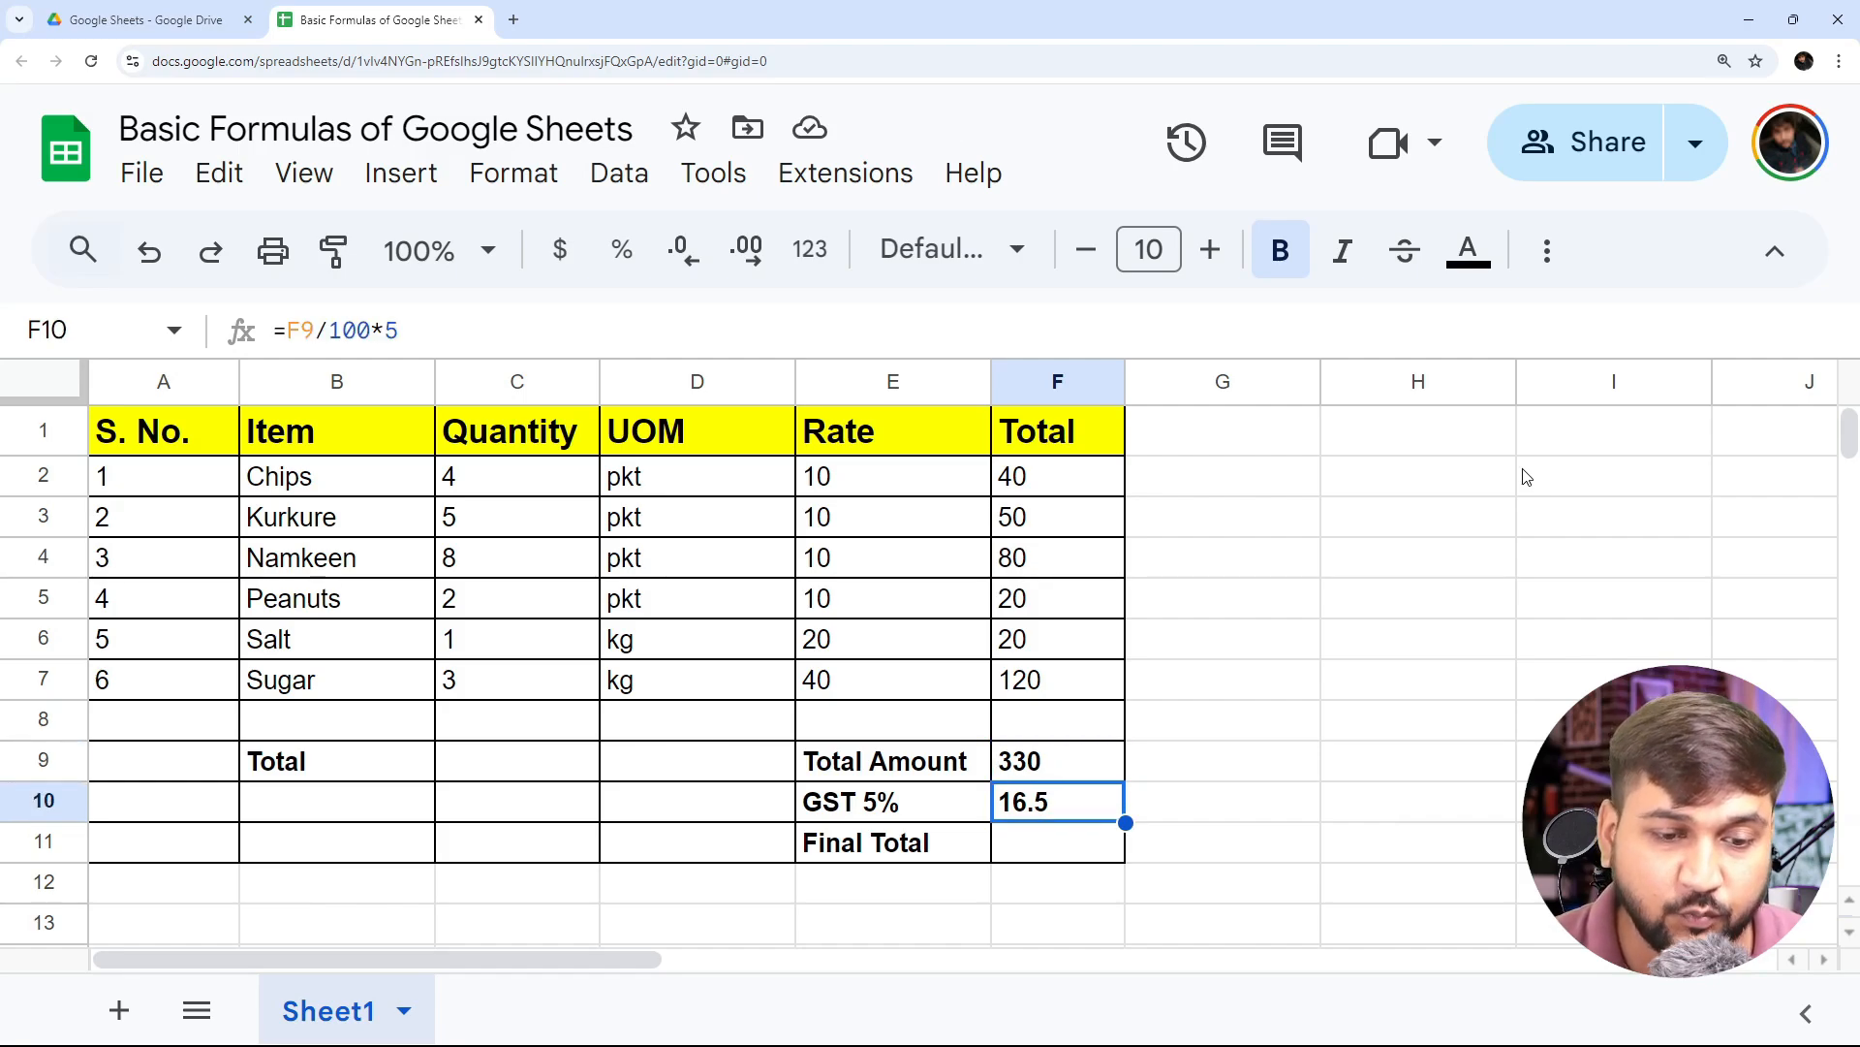
key(Down)
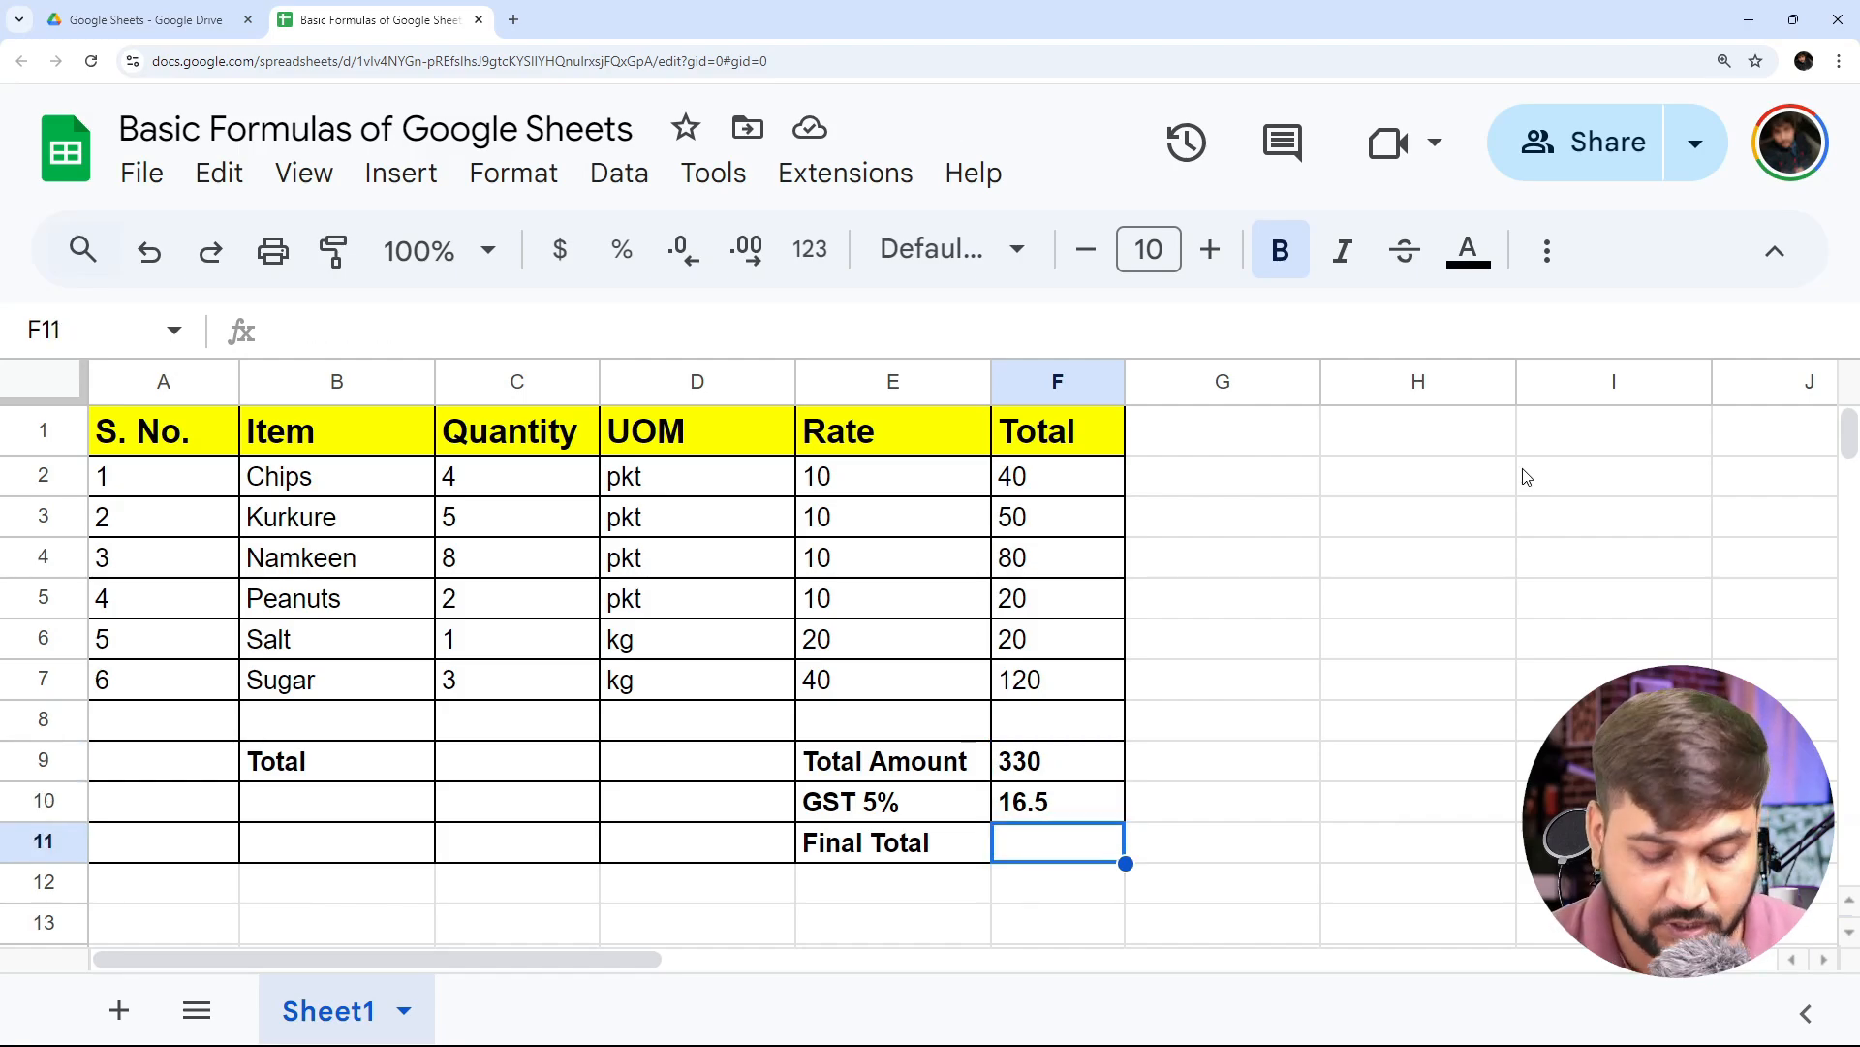
text(=F9)
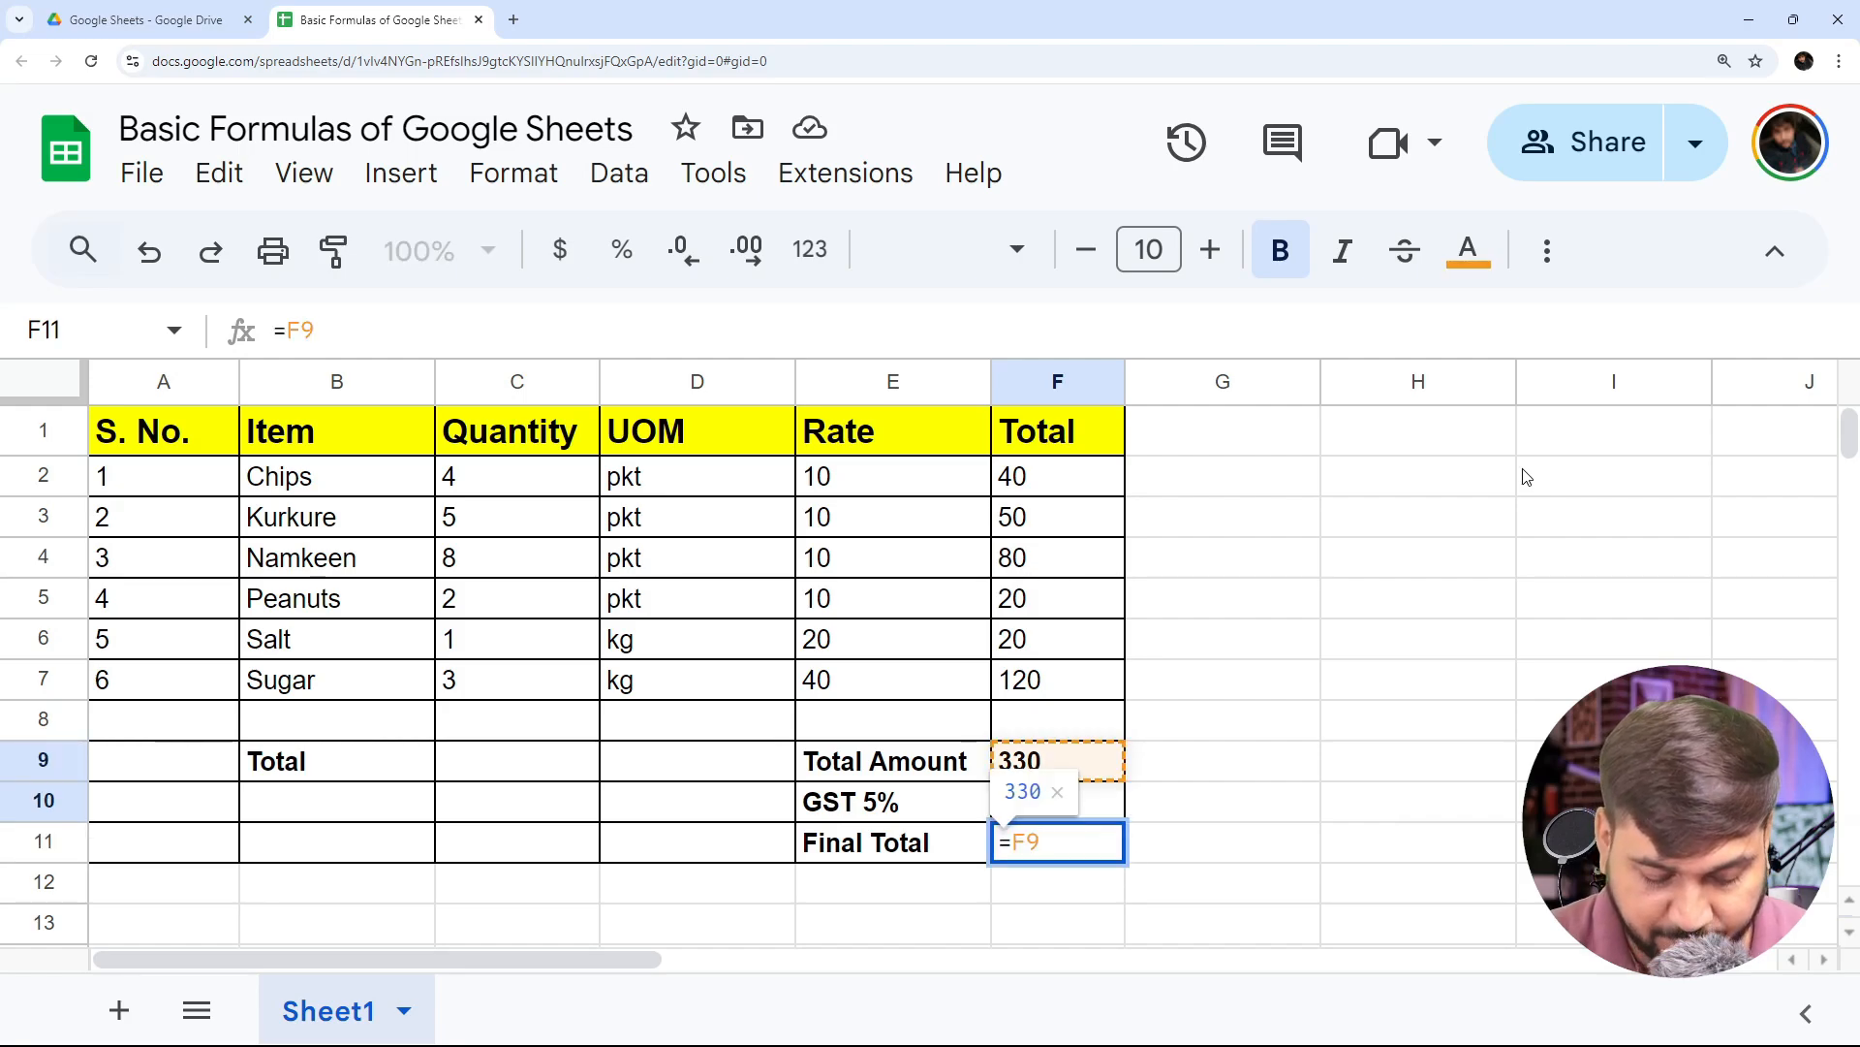
text(+F10)
key(ctrl+Return)
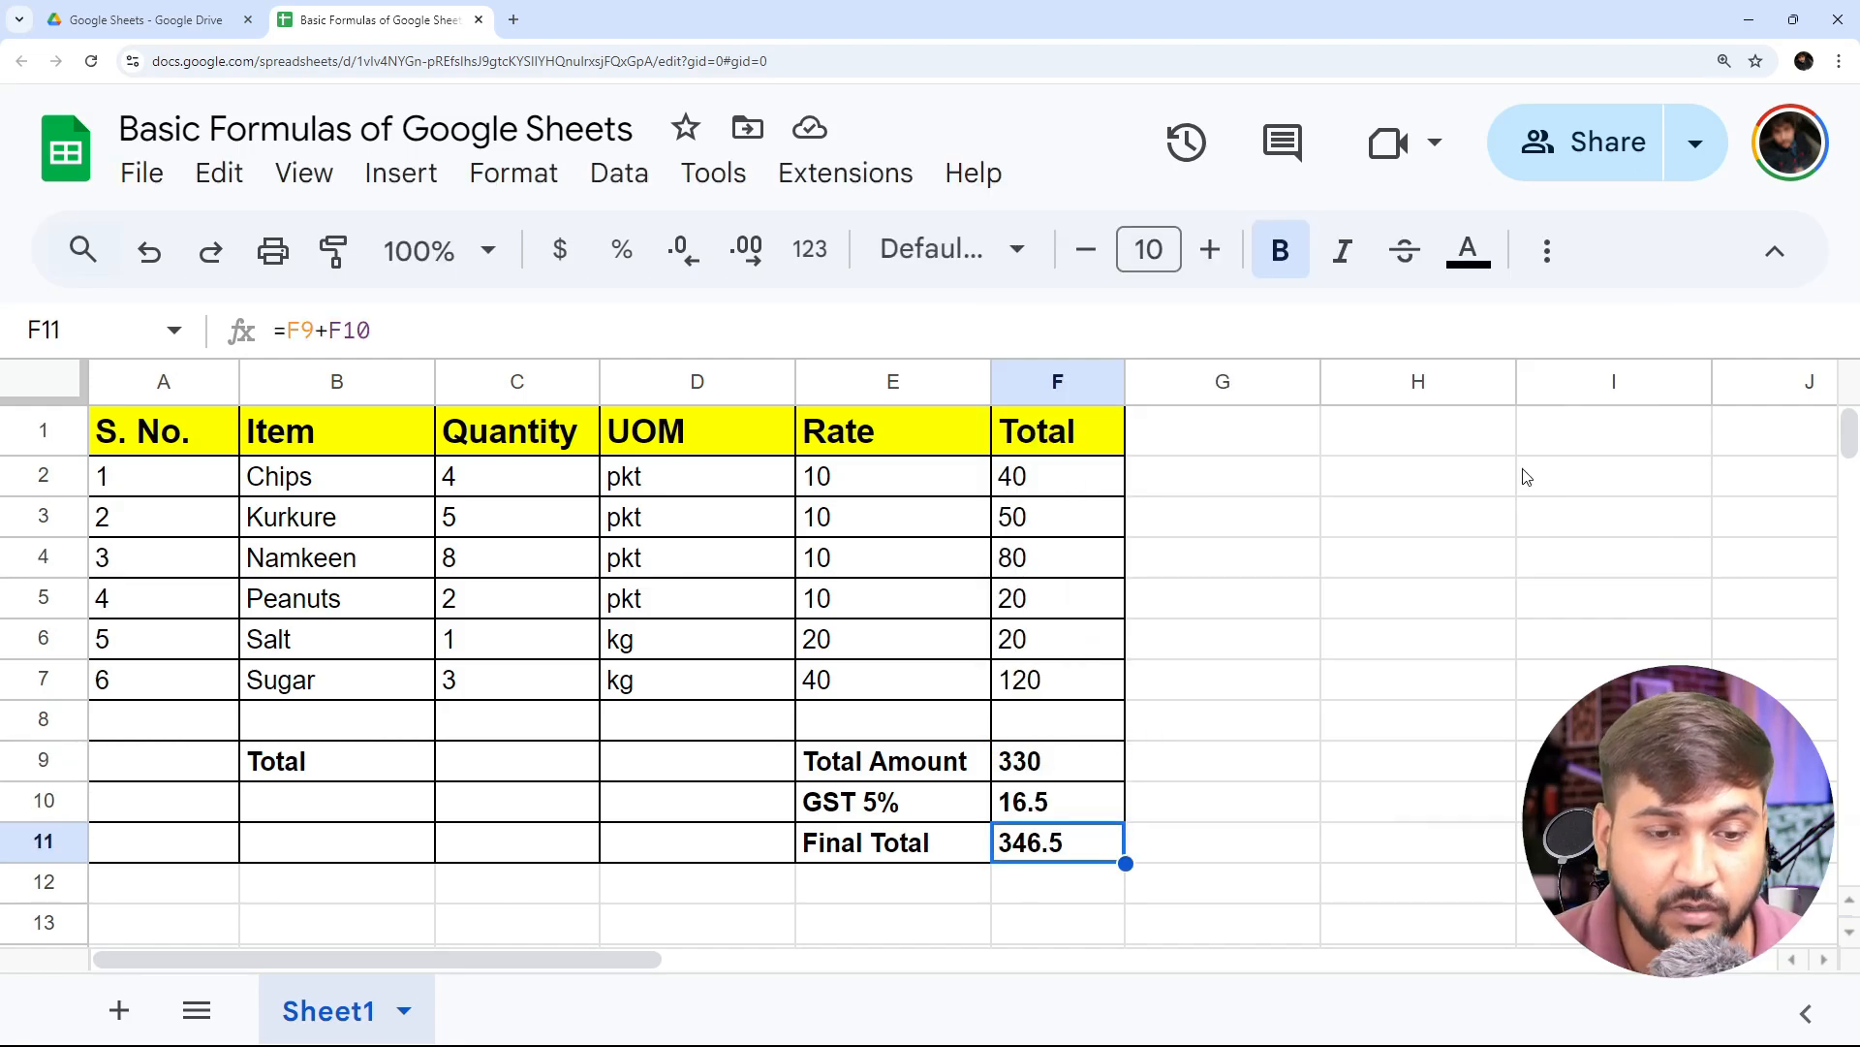
- Total the item quantities in cell C9 with =SUM(C2:C7) and relabel cell B9 as Total Items
key(Left)
key(Left)
key(Left)
key(Left)
key(Up)
key(Up)
key(Right)
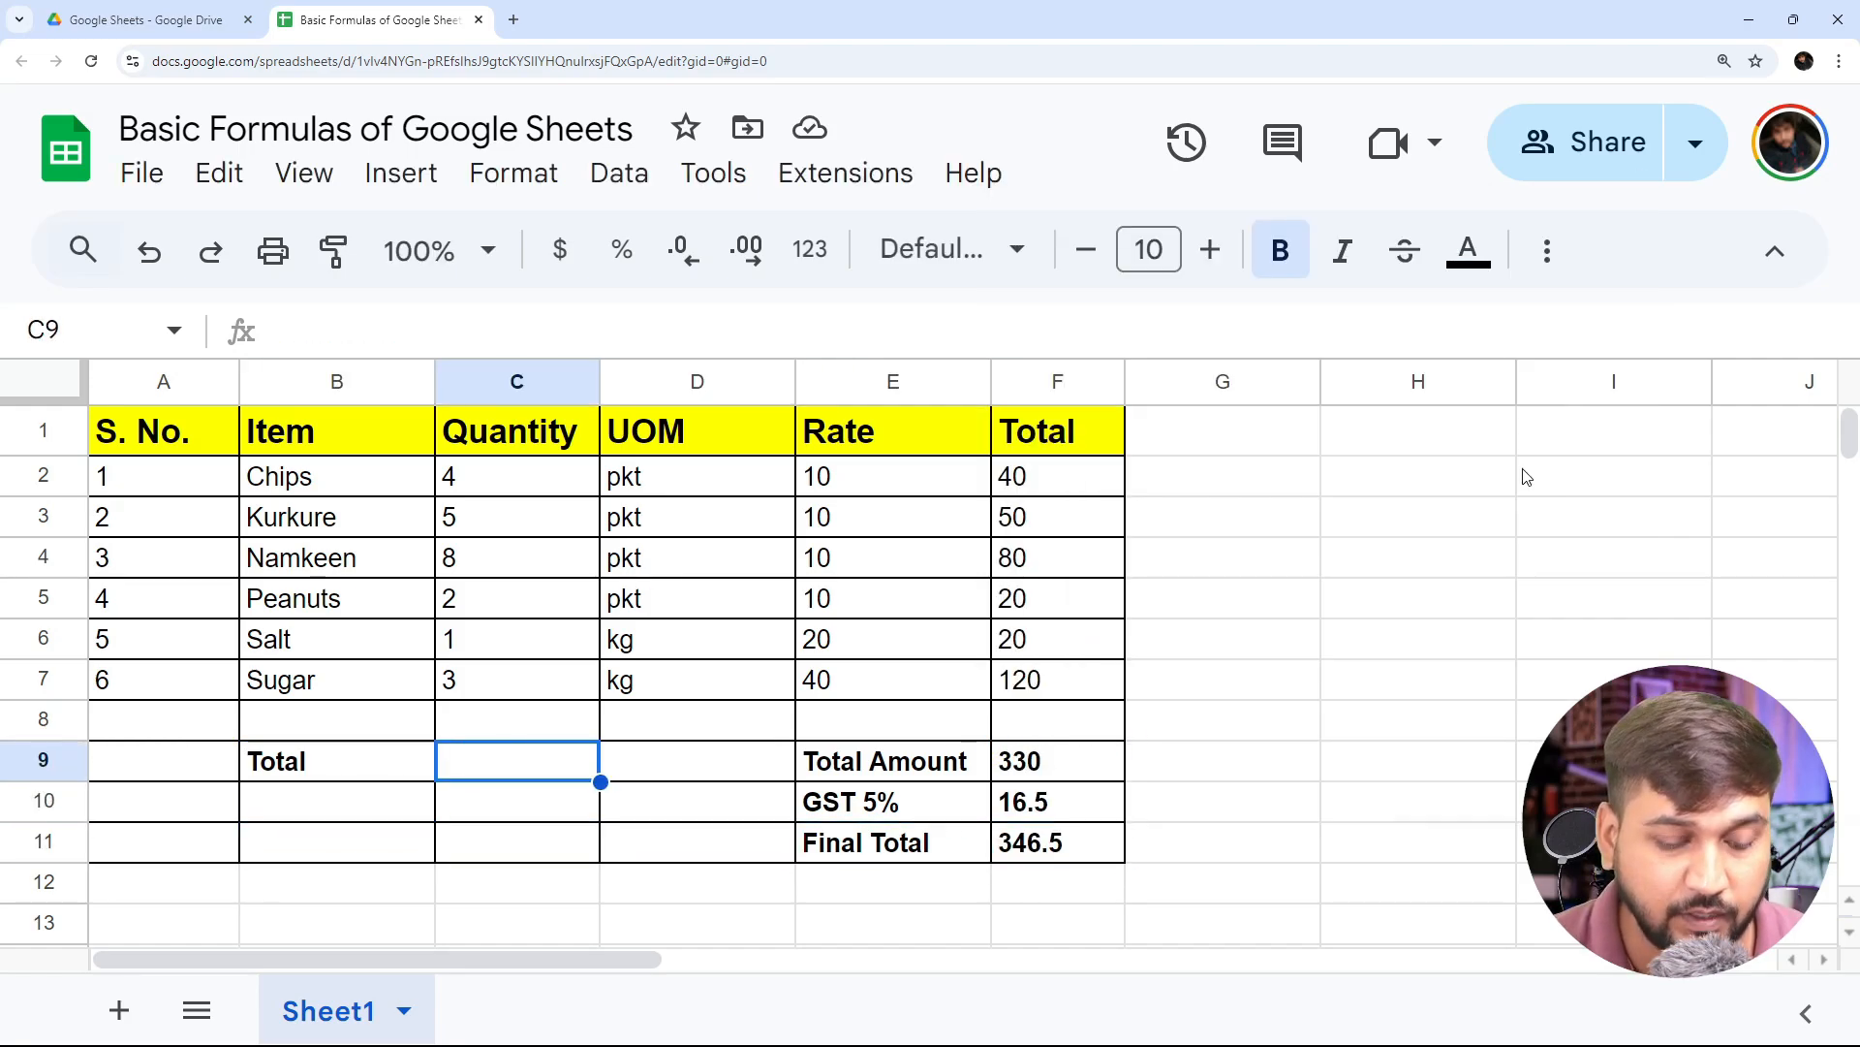
text(=)
key(Up)
key(Up)
key(Up)
key(Up)
key(Up)
key(Up)
key(Up)
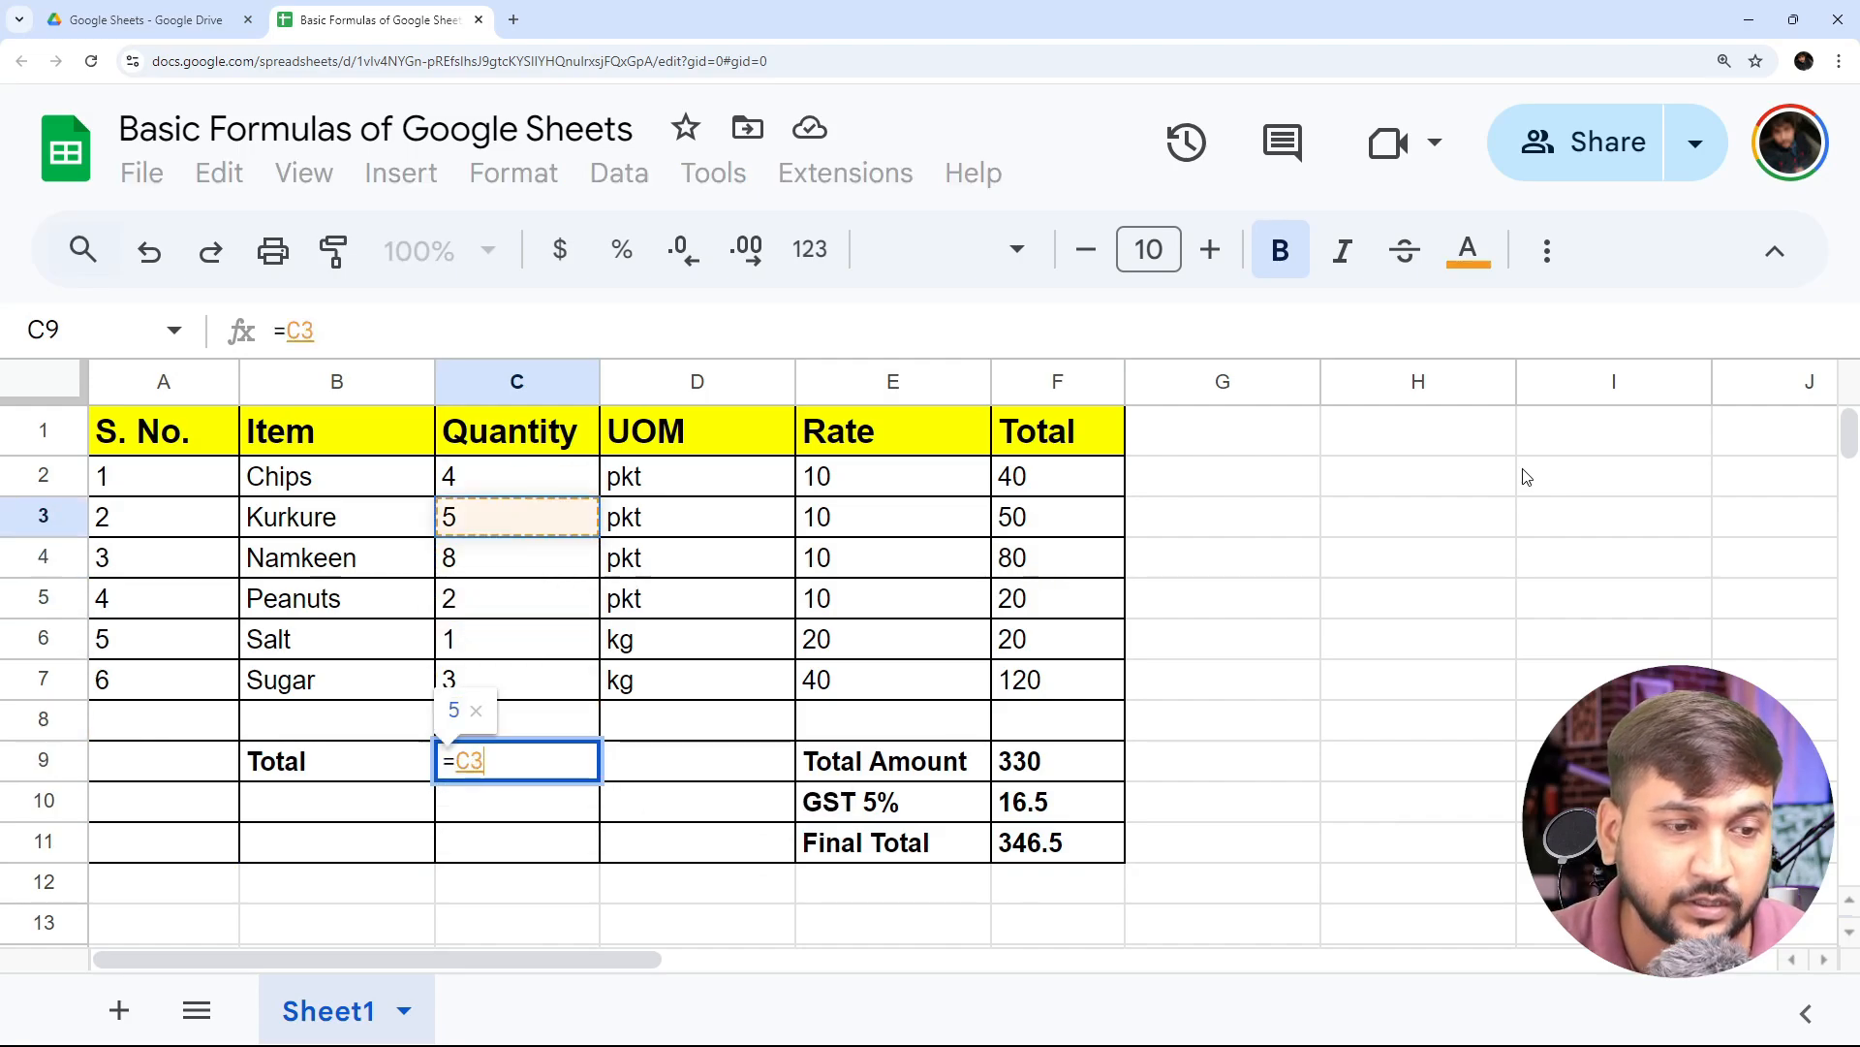
key(shift+Down)
key(shift+Down)
key(shift+Down)
key(shift+Down)
key(shift+Down)
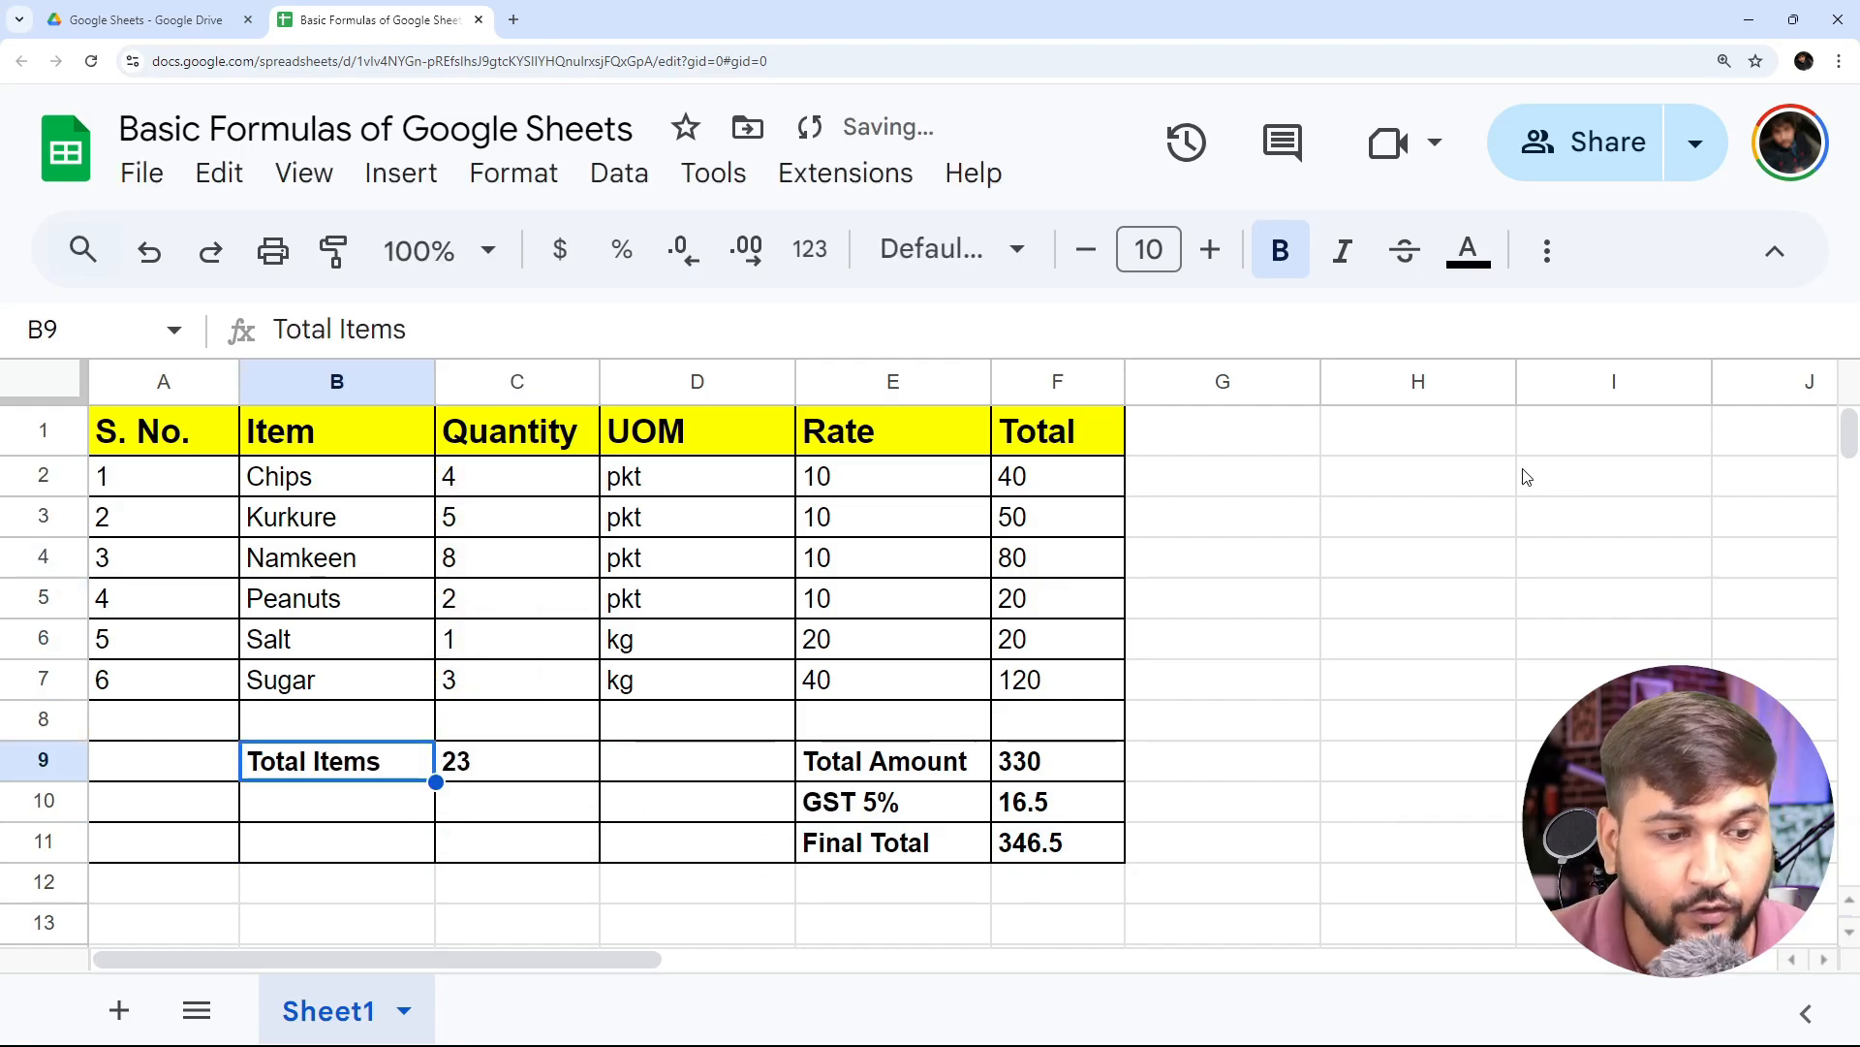
key(Right)
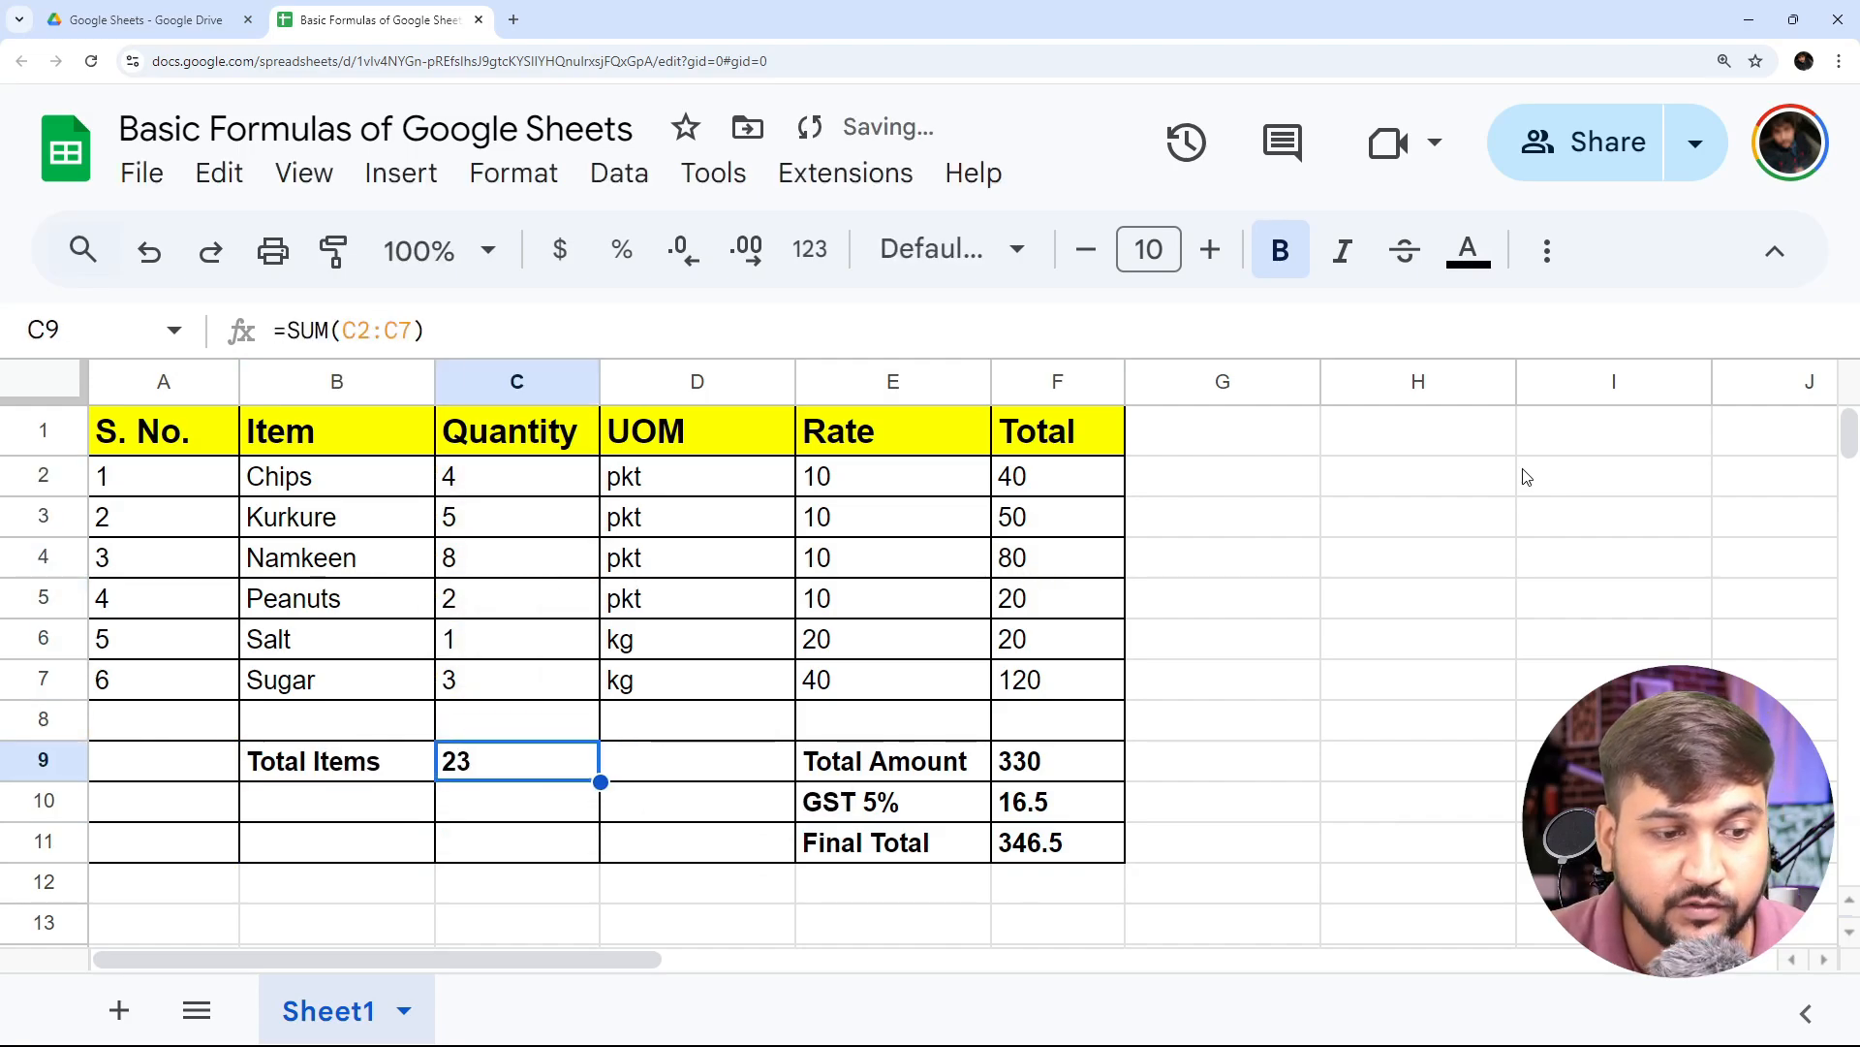
- Examine the formulas behind the Total Amount, GST 5% and Final Total in cells F9 to F11
key(Right)
key(Right)
key(Right)
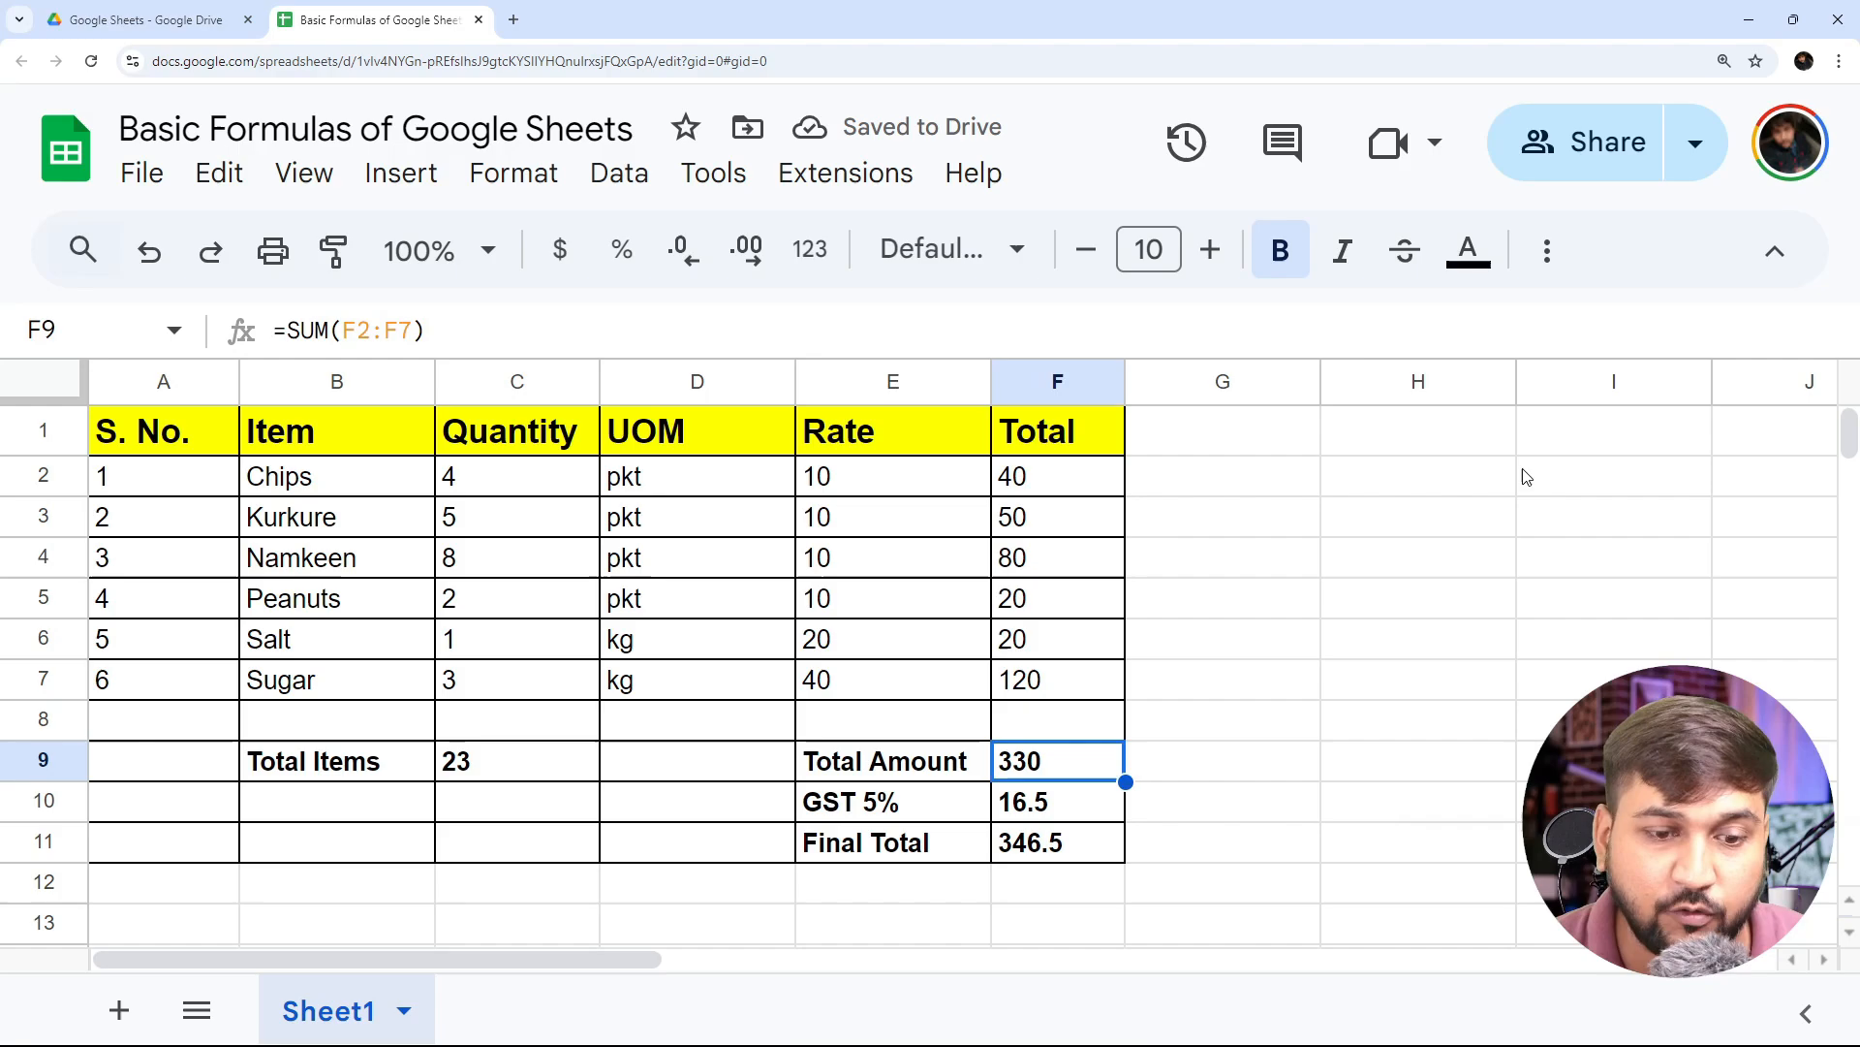
key(Down)
key(Up)
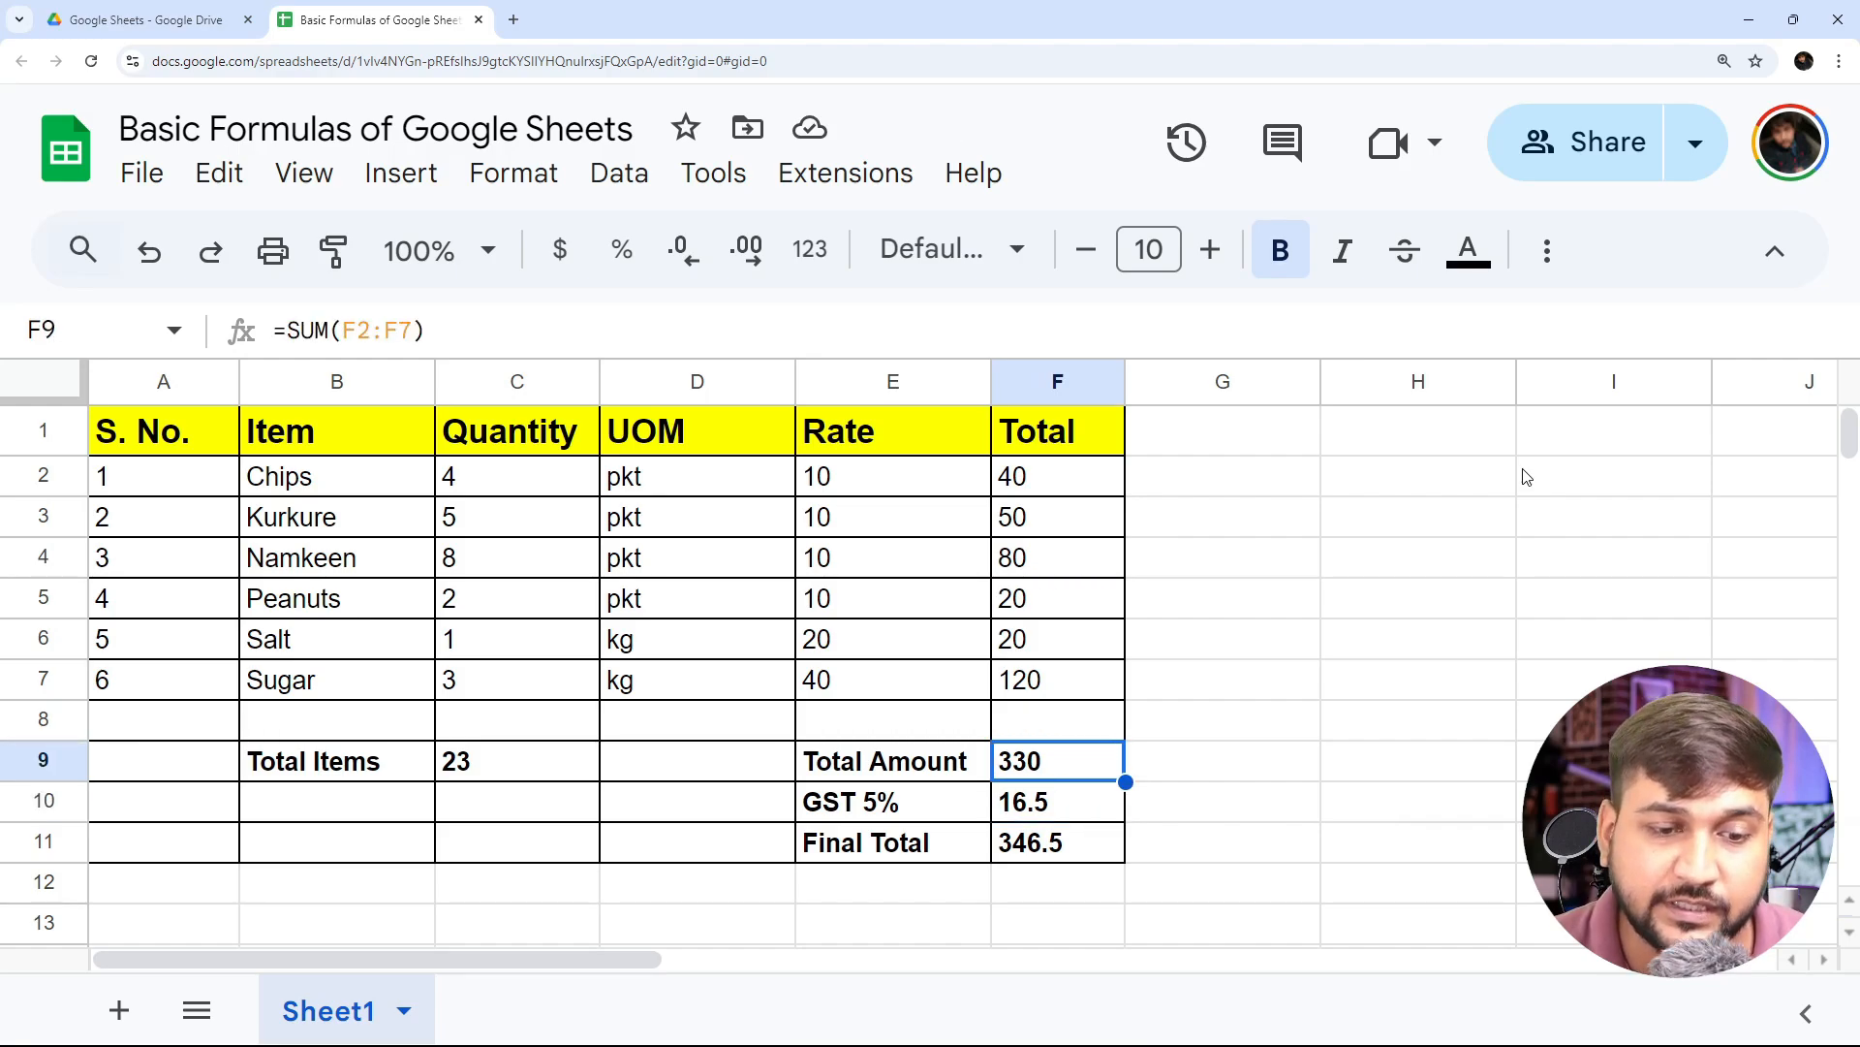
key(Down)
key(Down)
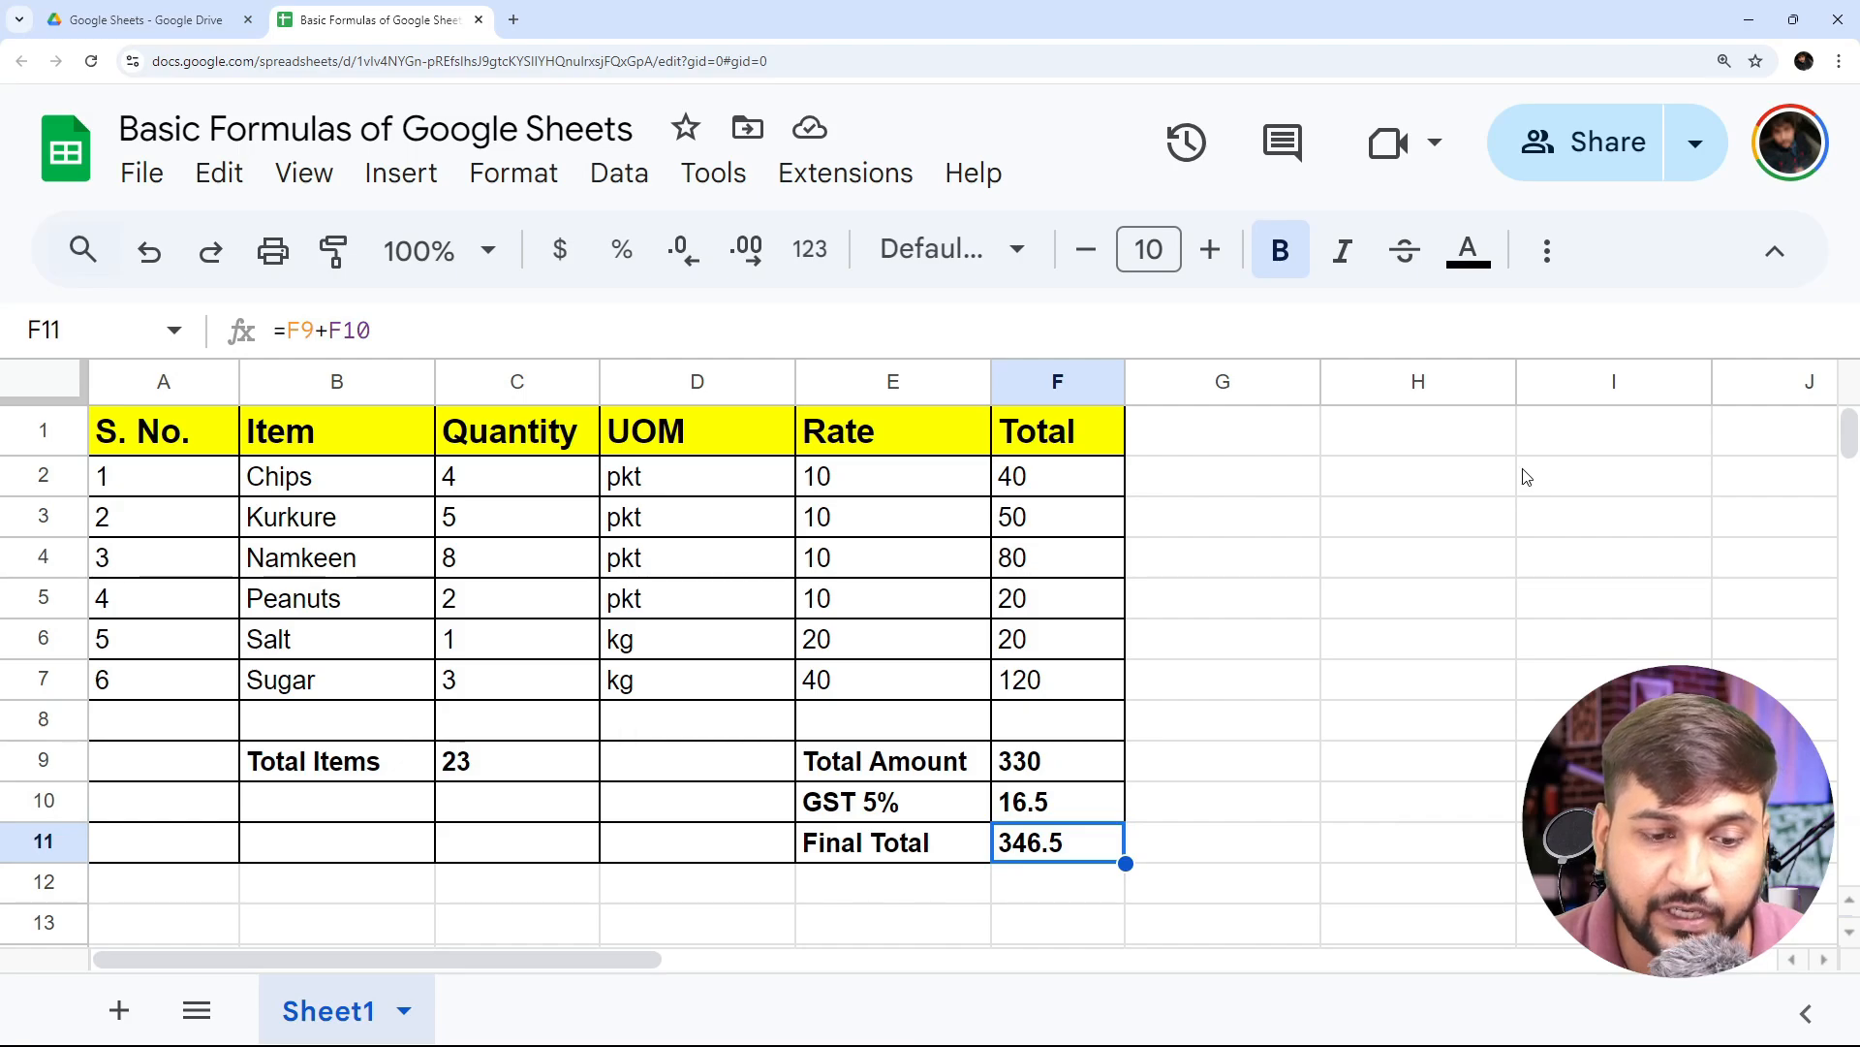
key(Left)
key(Right)
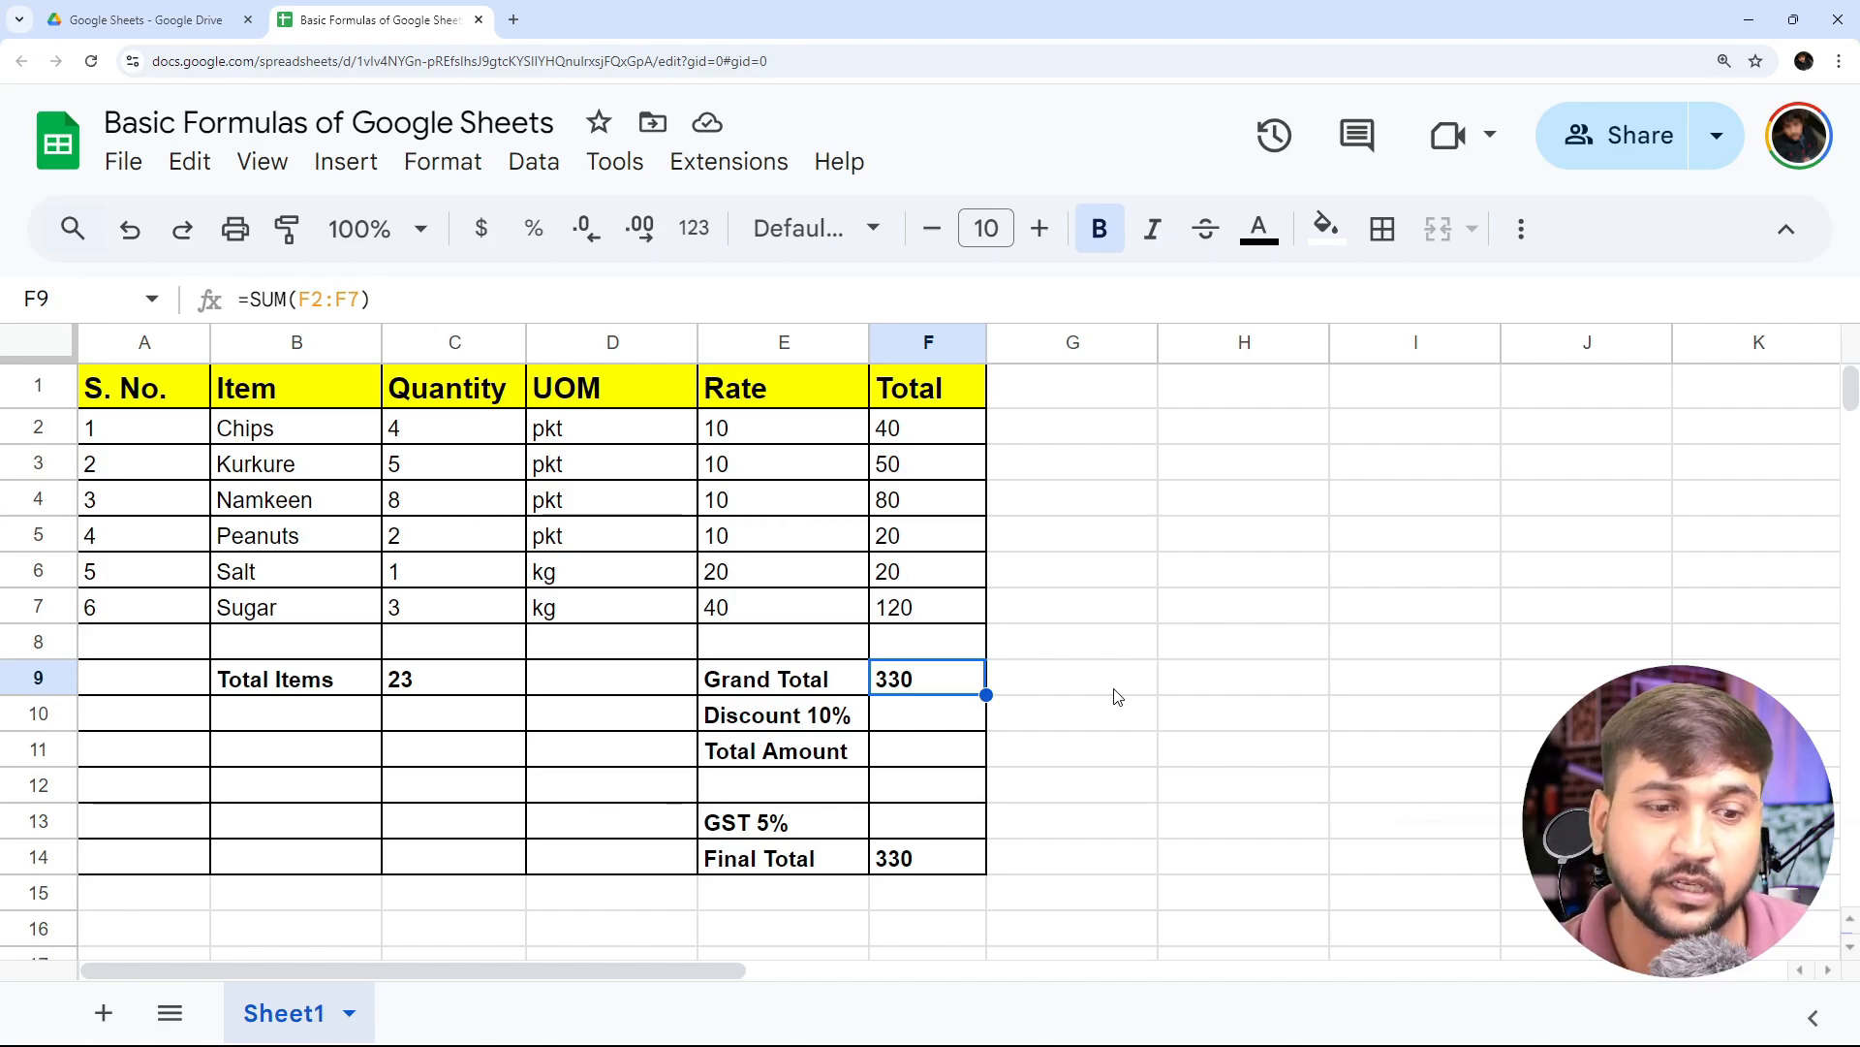
- Calculate the Discount 10% in cell F10 from the Grand Total with the formula =F9/100*10
key(Down)
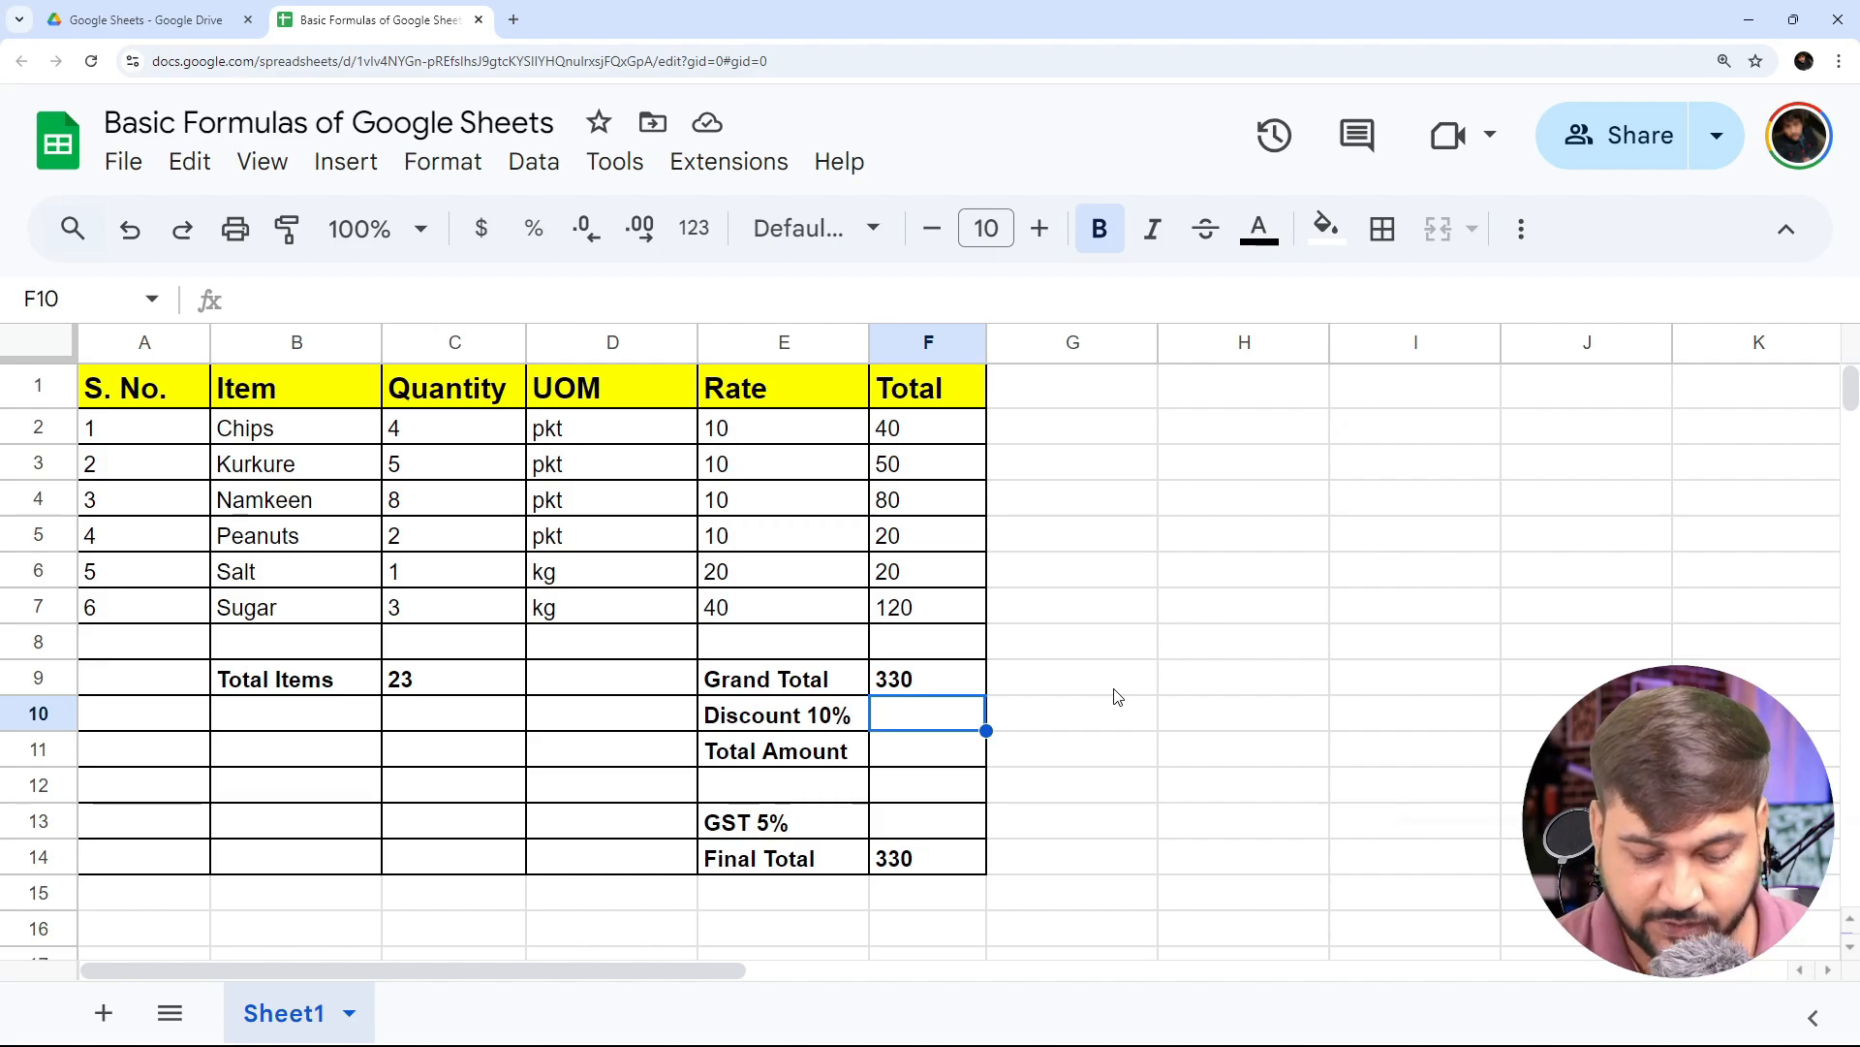
text(=F9)
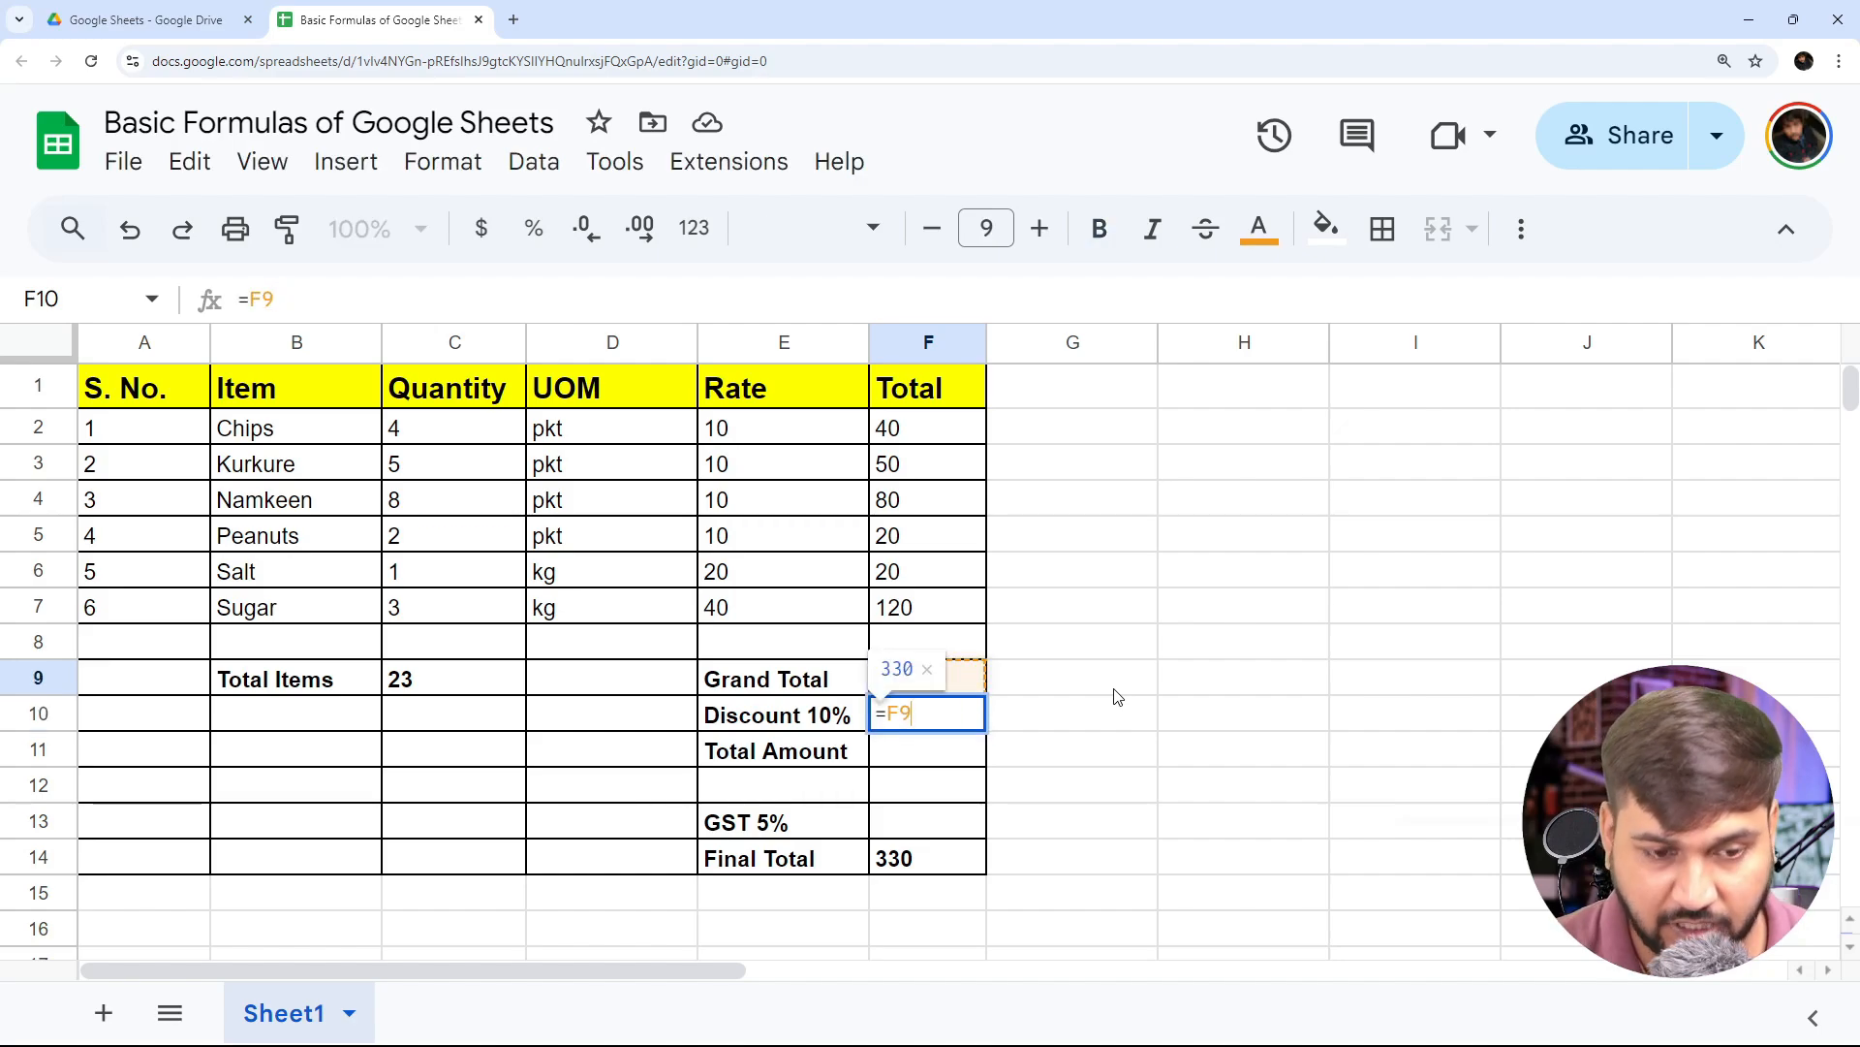
text(/)
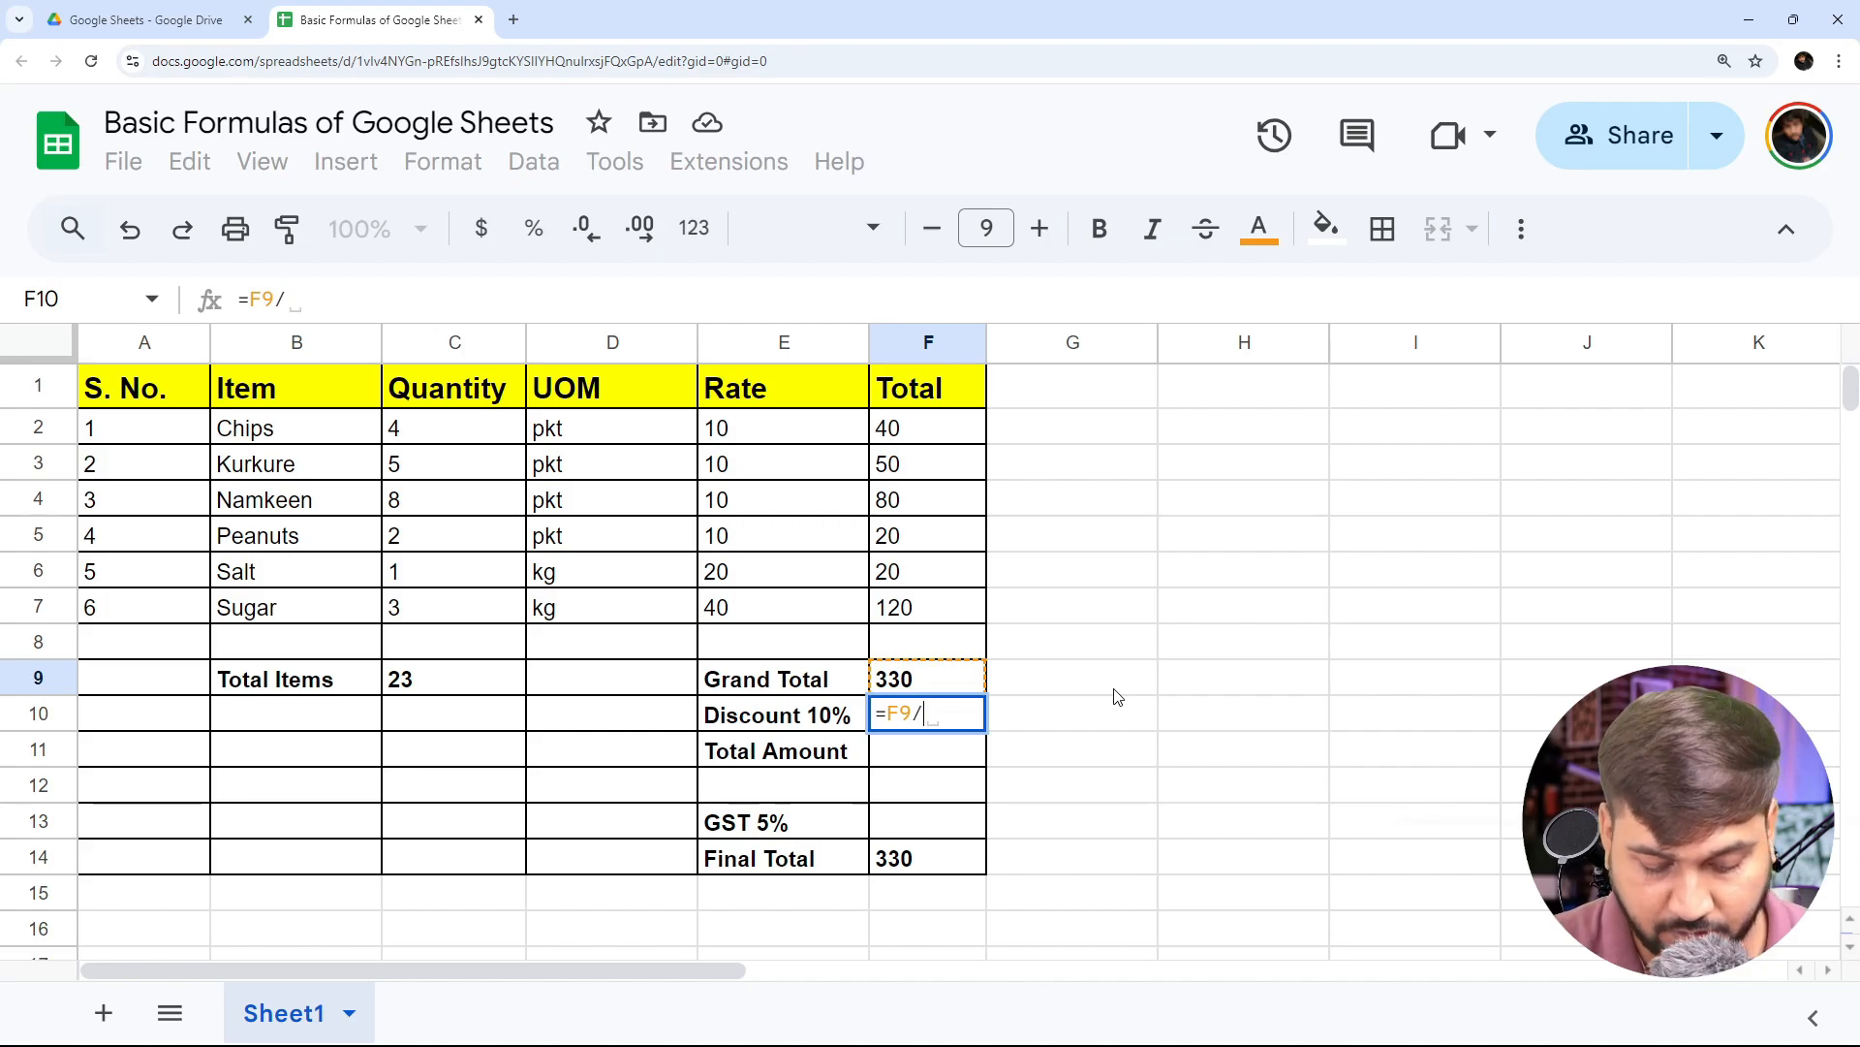
text(100*)
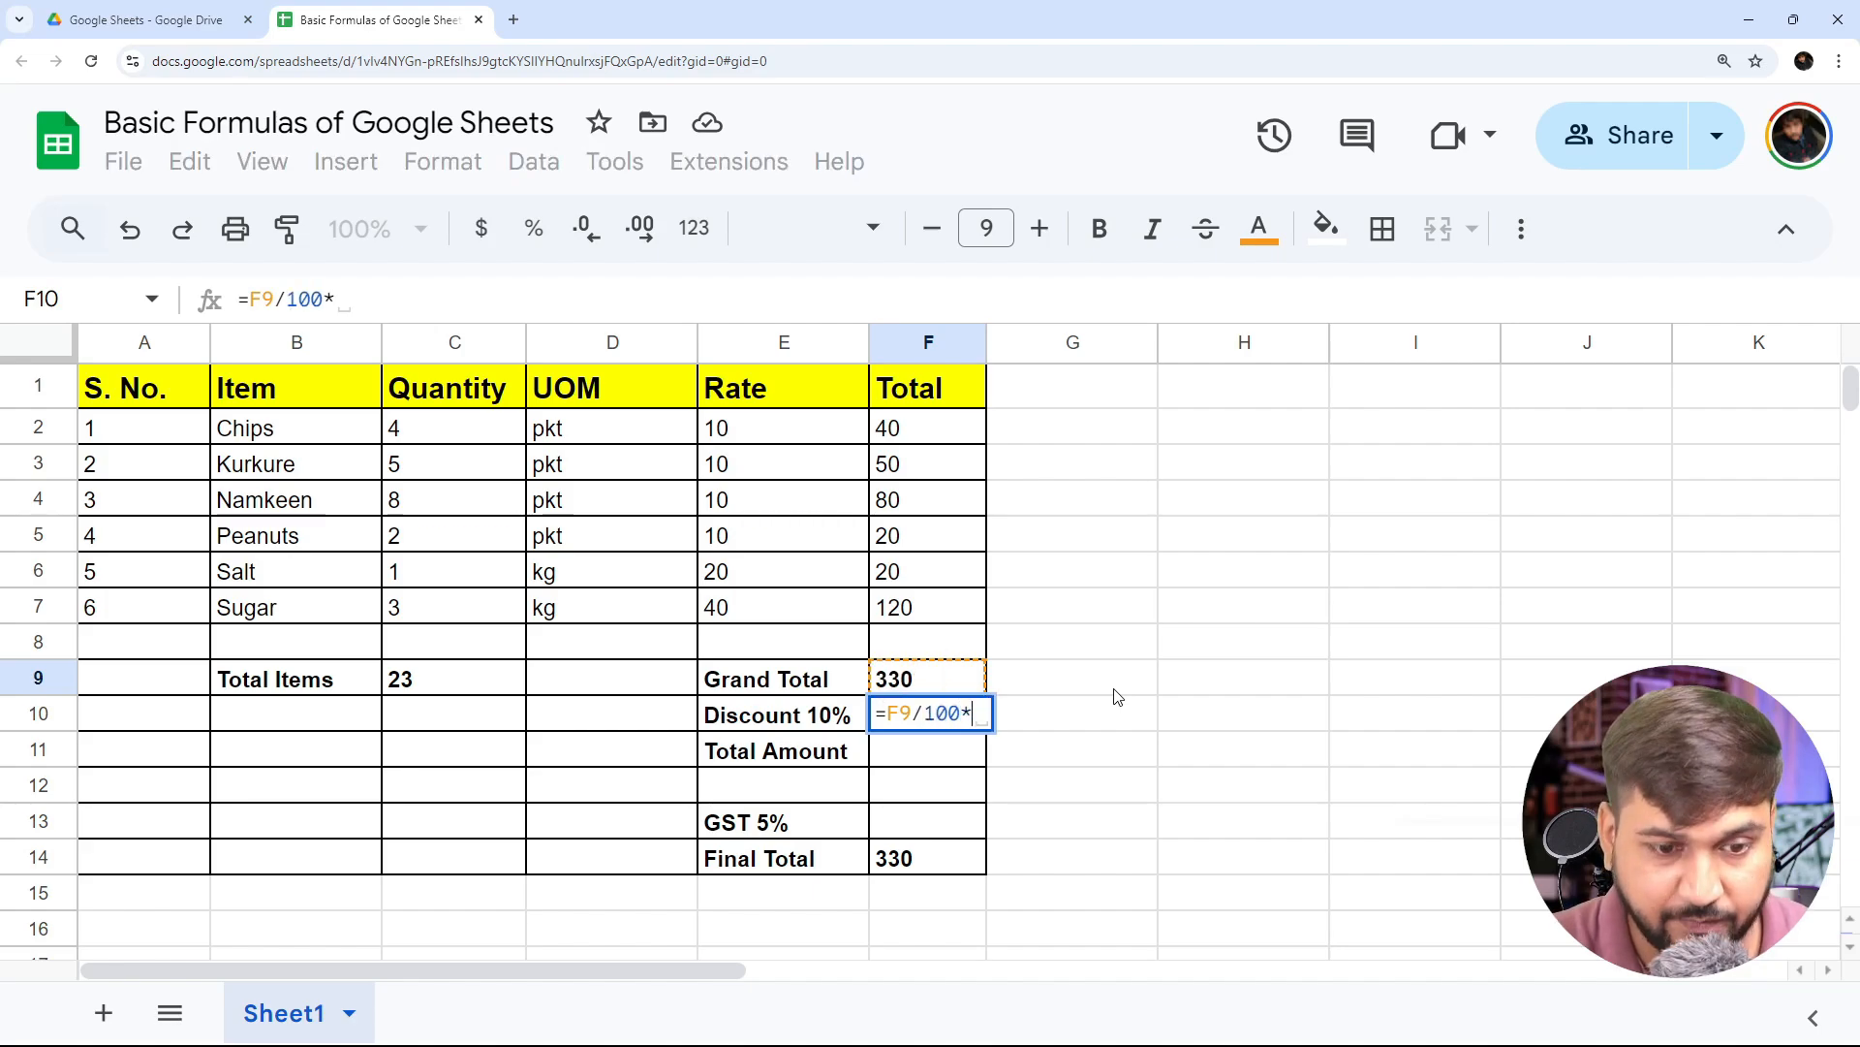
text(10)
key(Return)
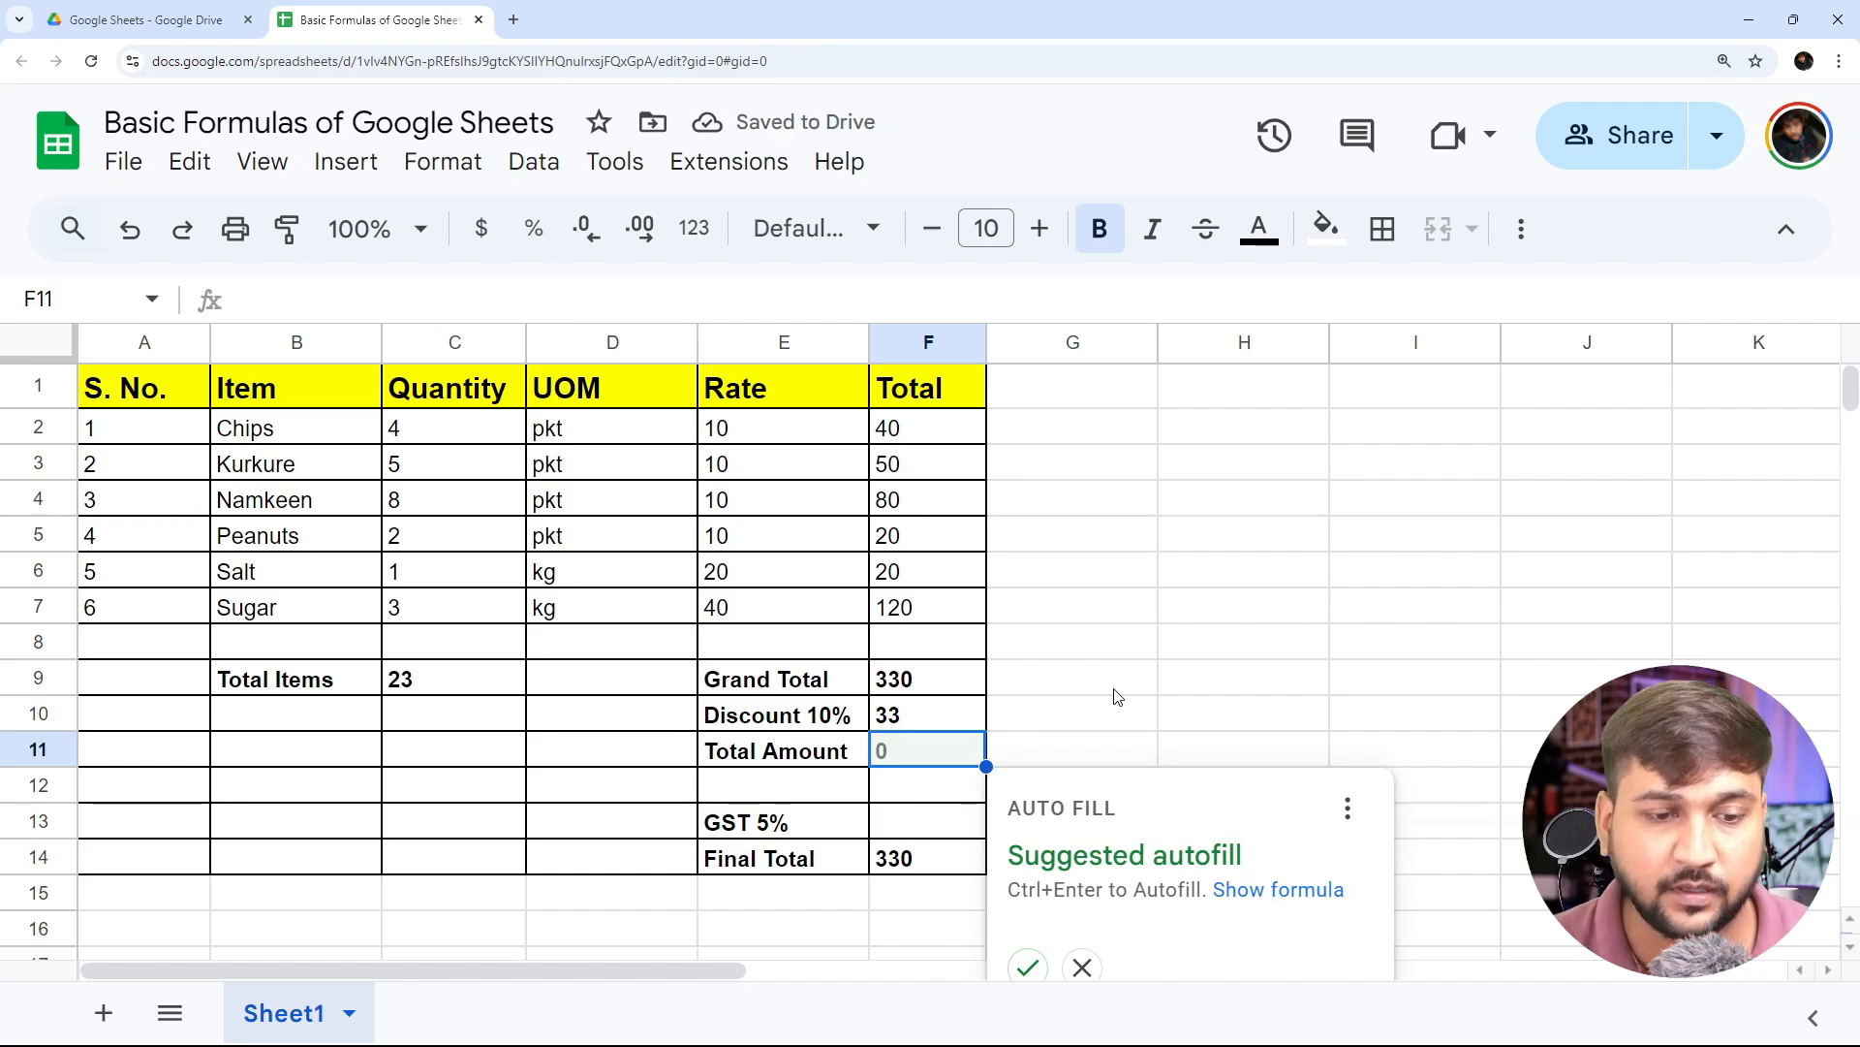
- Calculate the Total Amount in cell F11 by subtracting the discount from the Grand Total with =F9-F10, without the suggested autofill
click(902, 765)
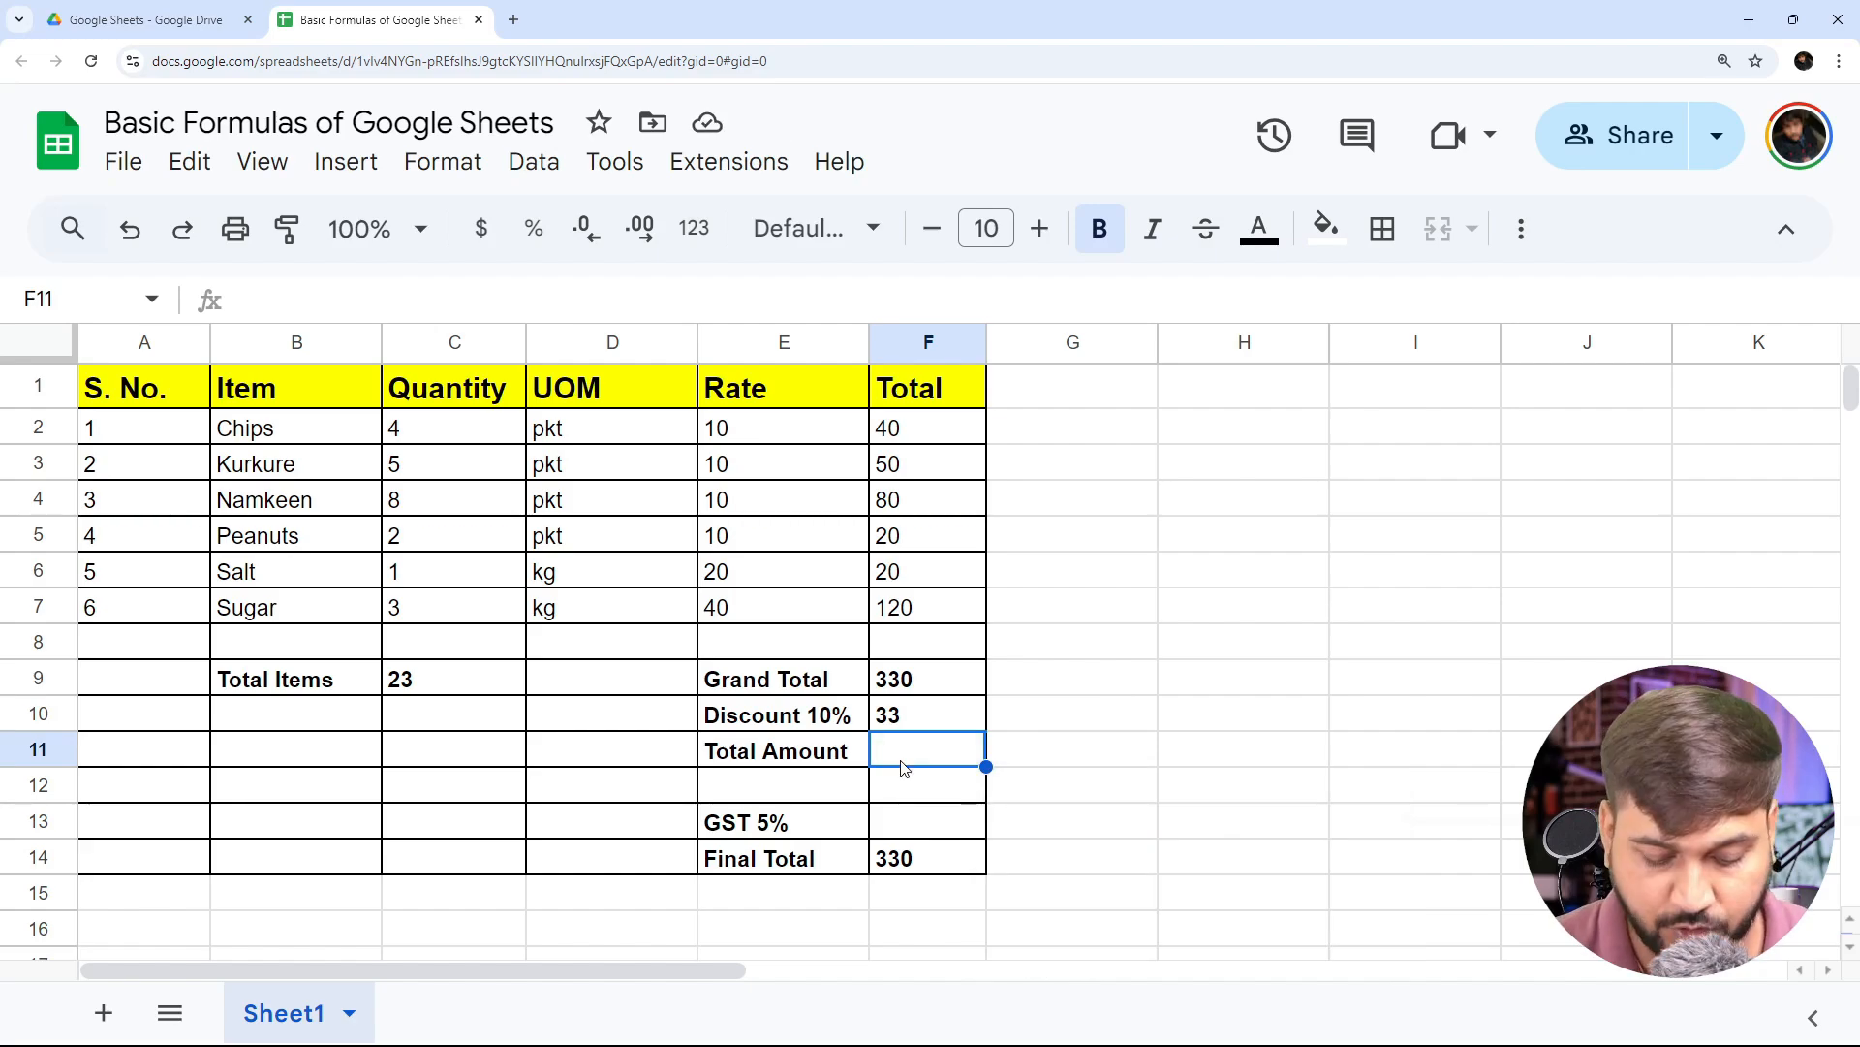
text(=)
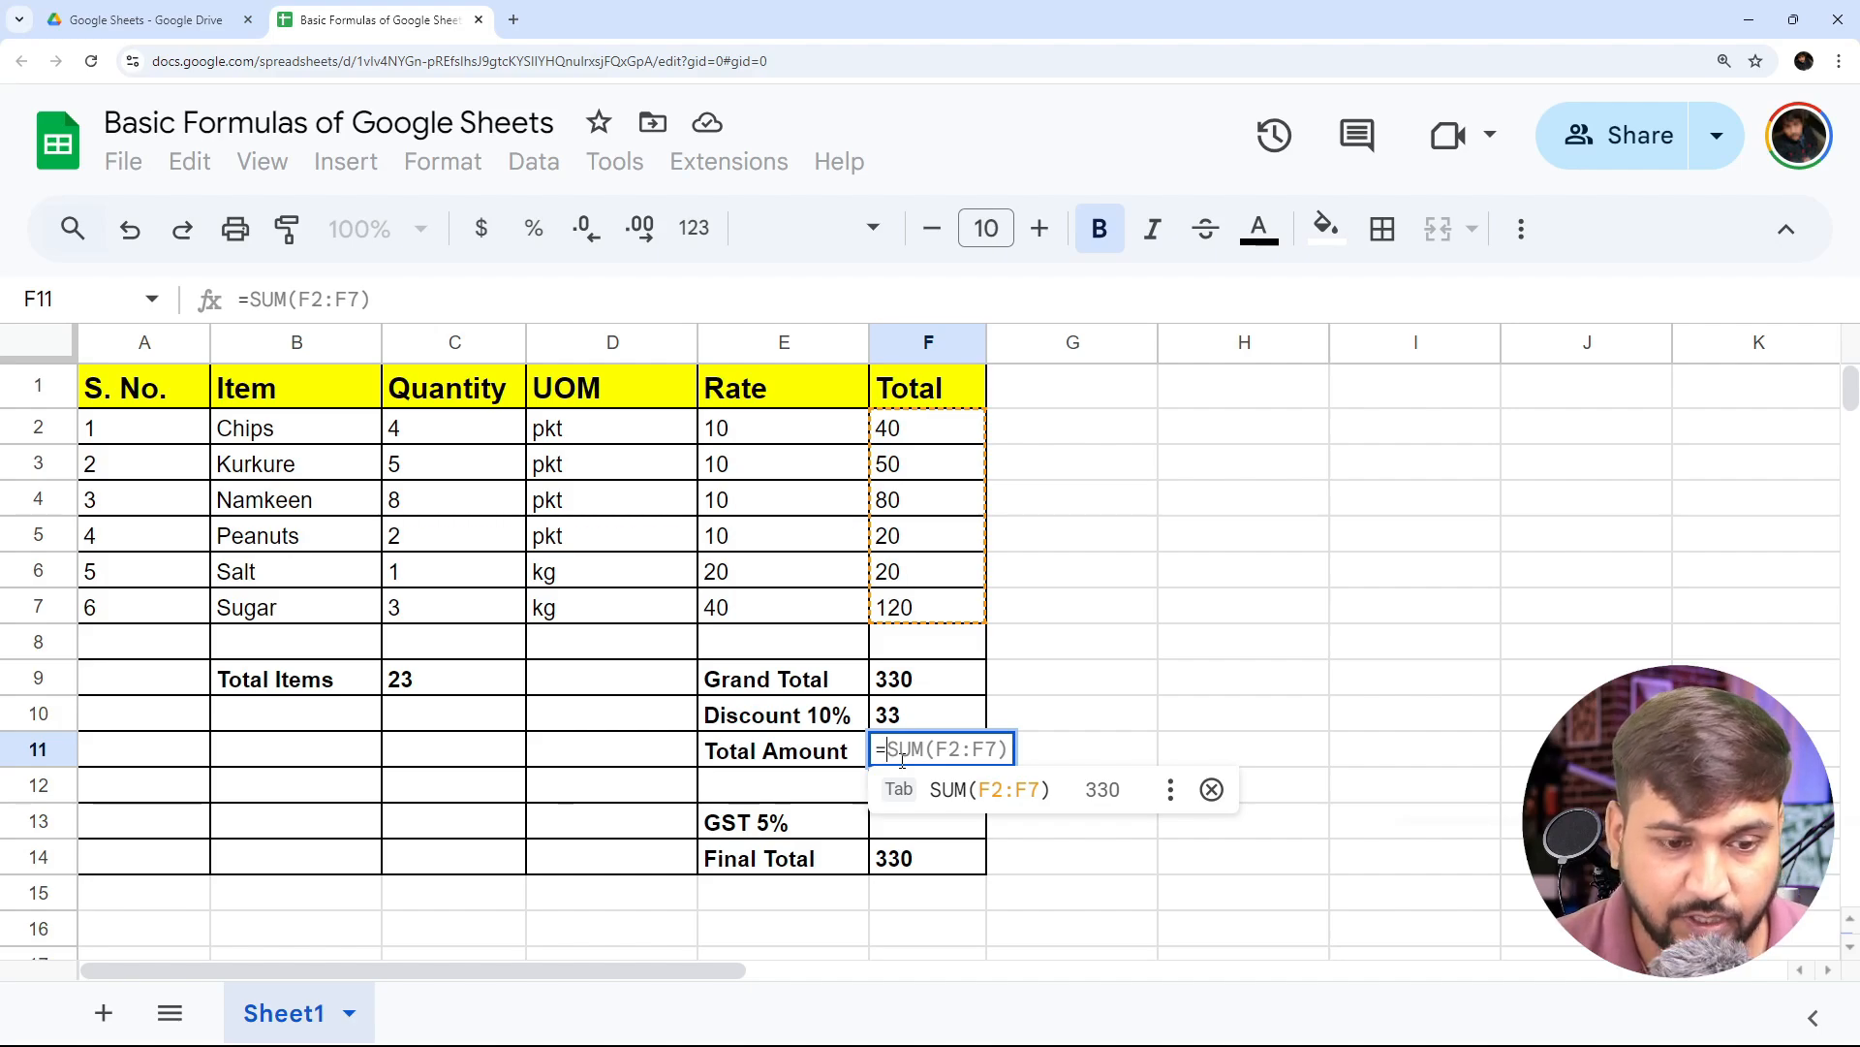
text(F9)
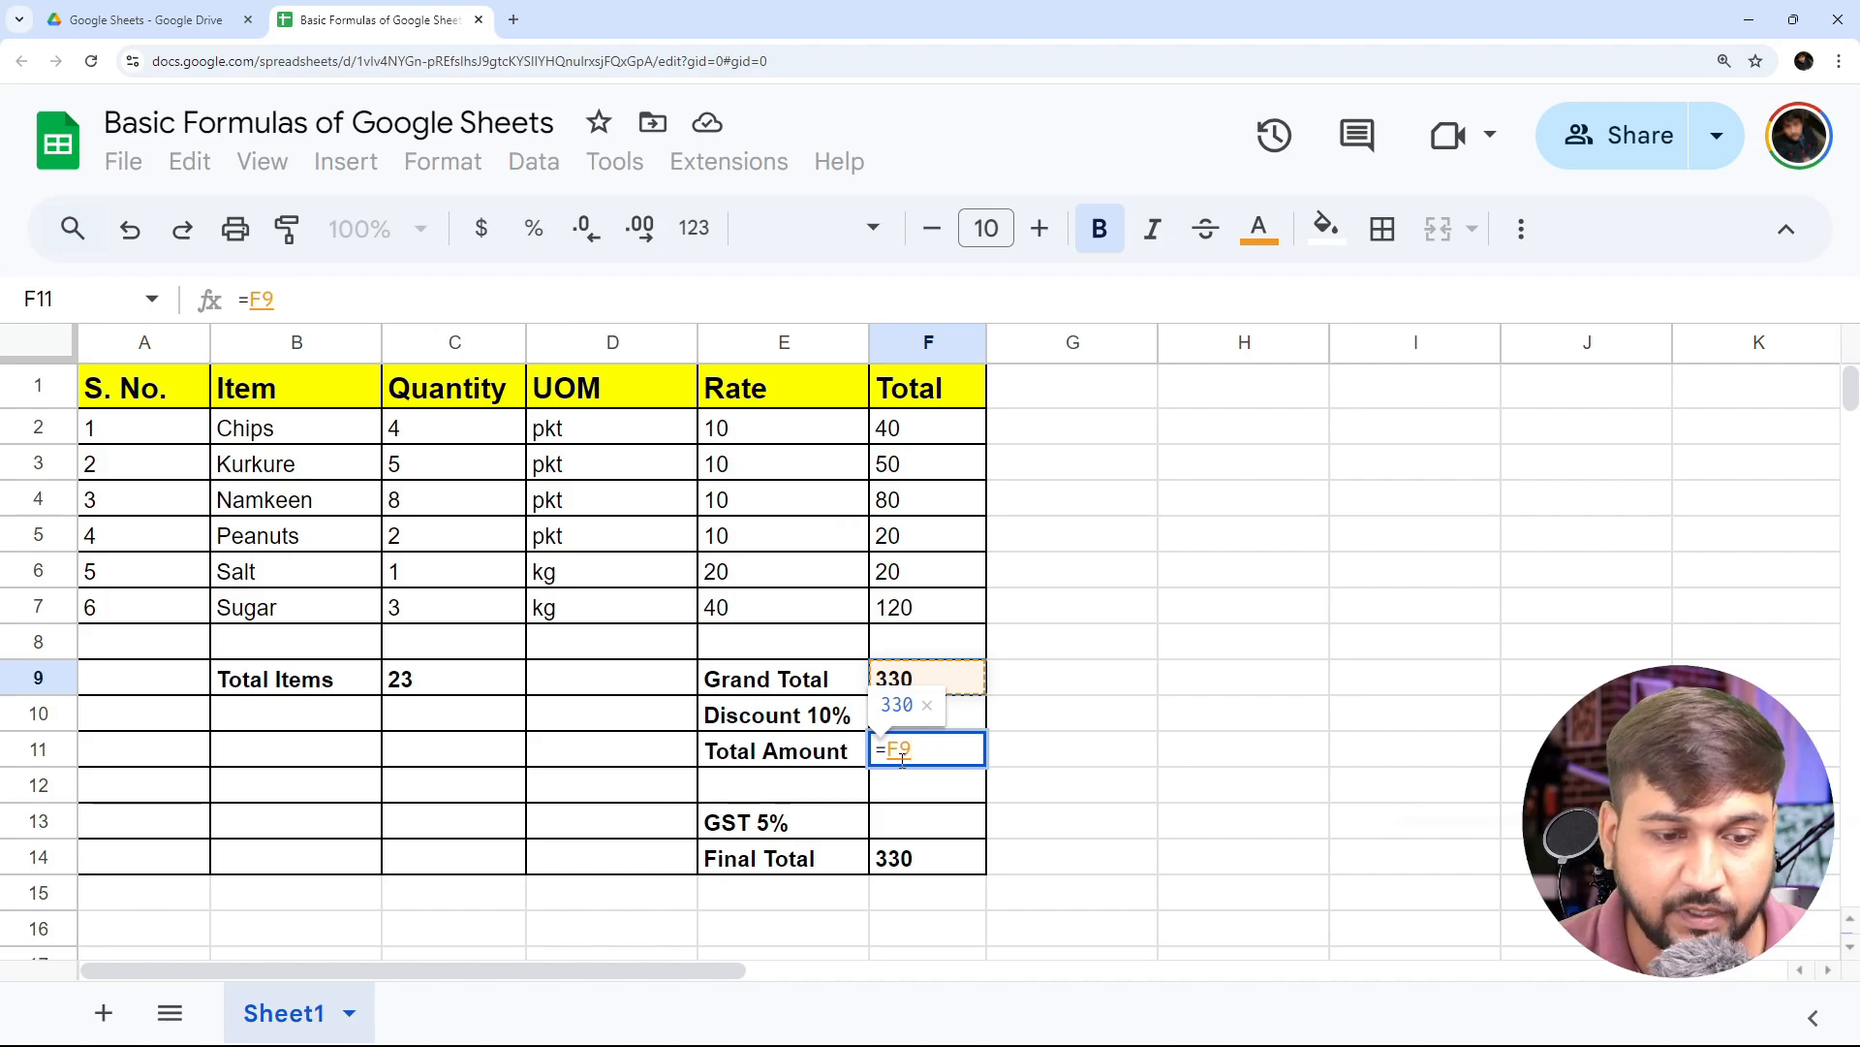
text(-F10)
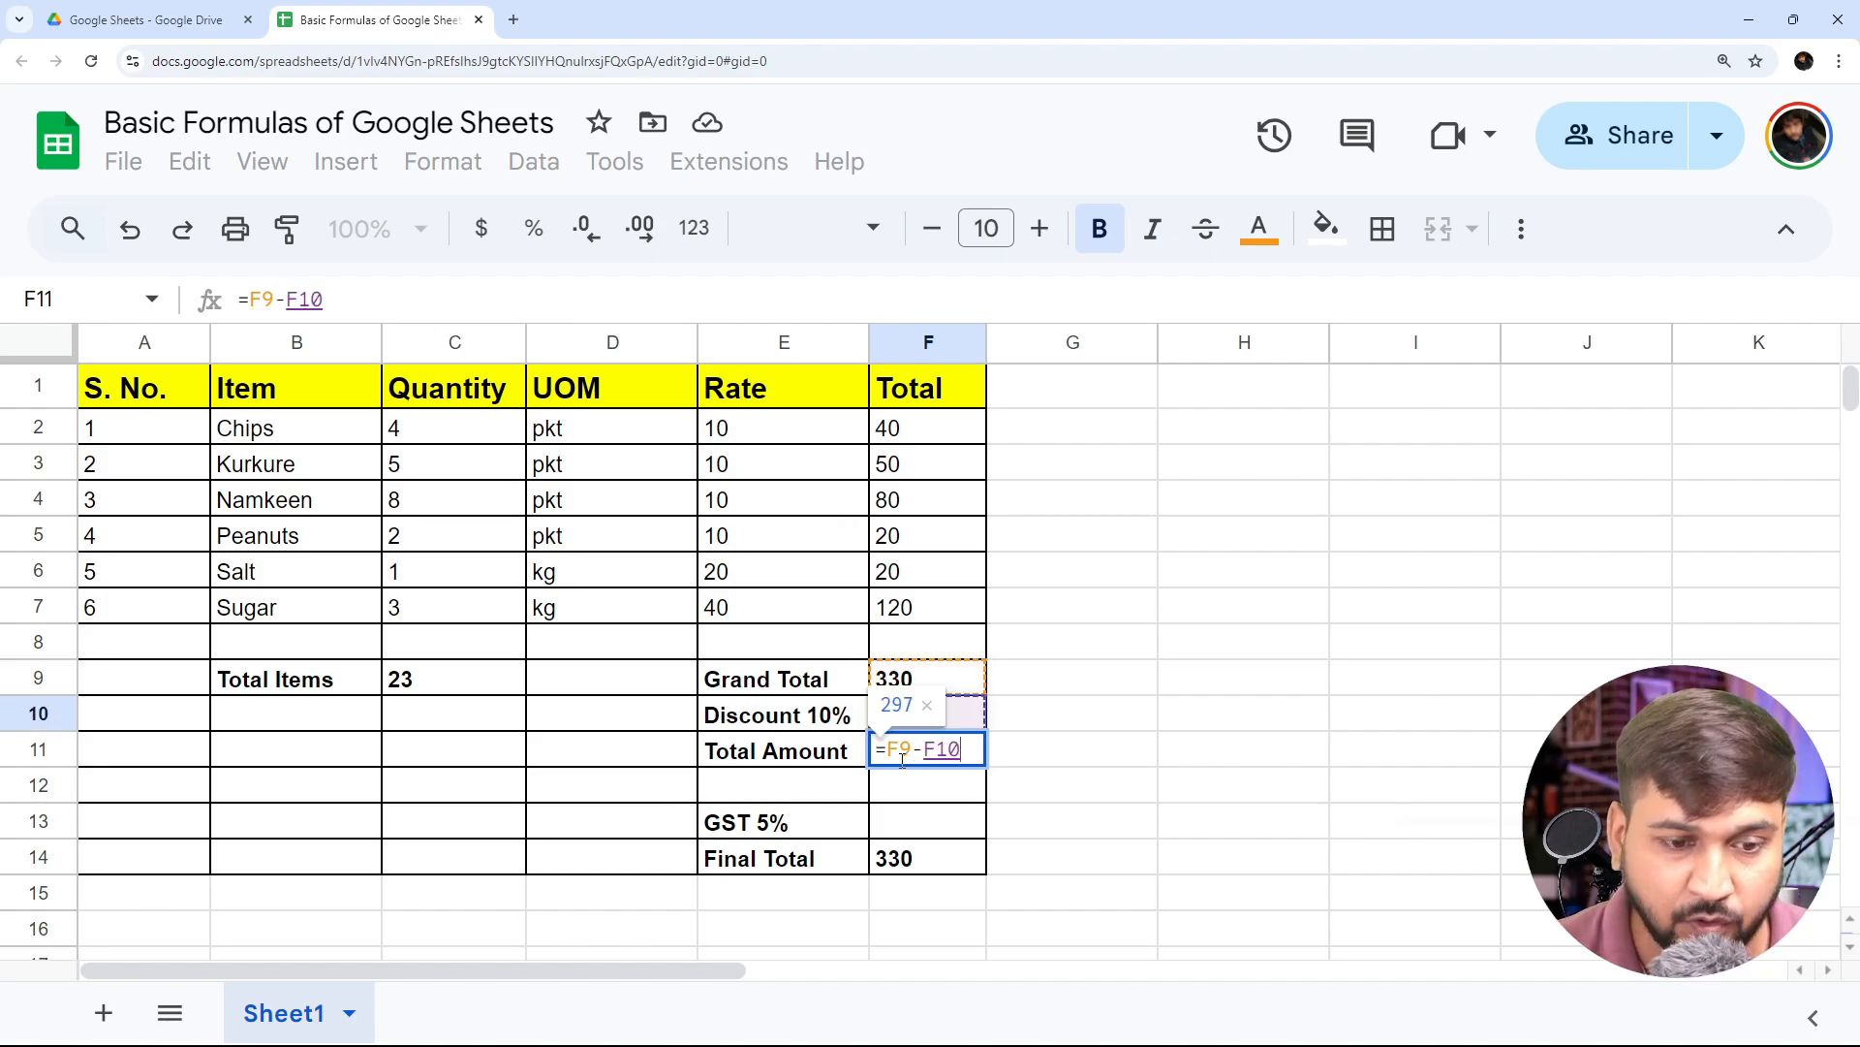
key(Return)
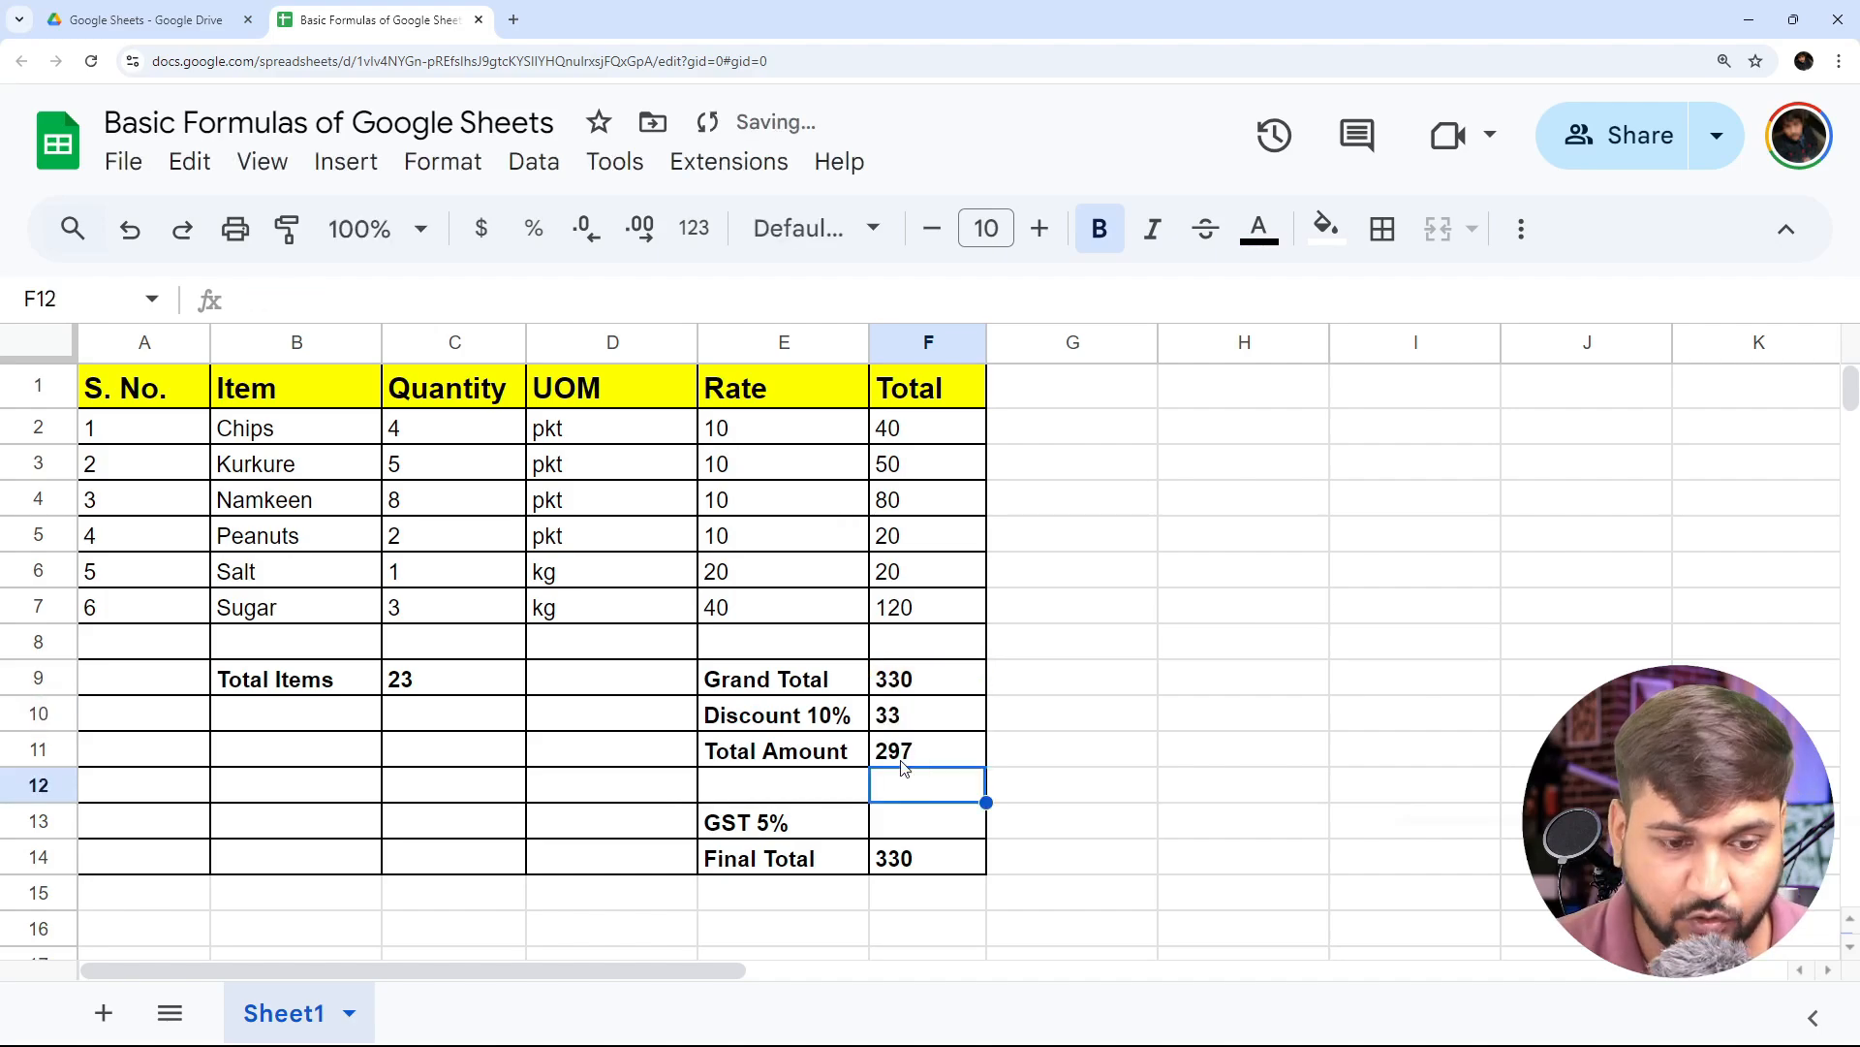
- Review the formulas behind the Grand Total, Discount 10% and Total Amount in cells F9 to F11
key(Up)
key(Up)
key(Up)
key(Down)
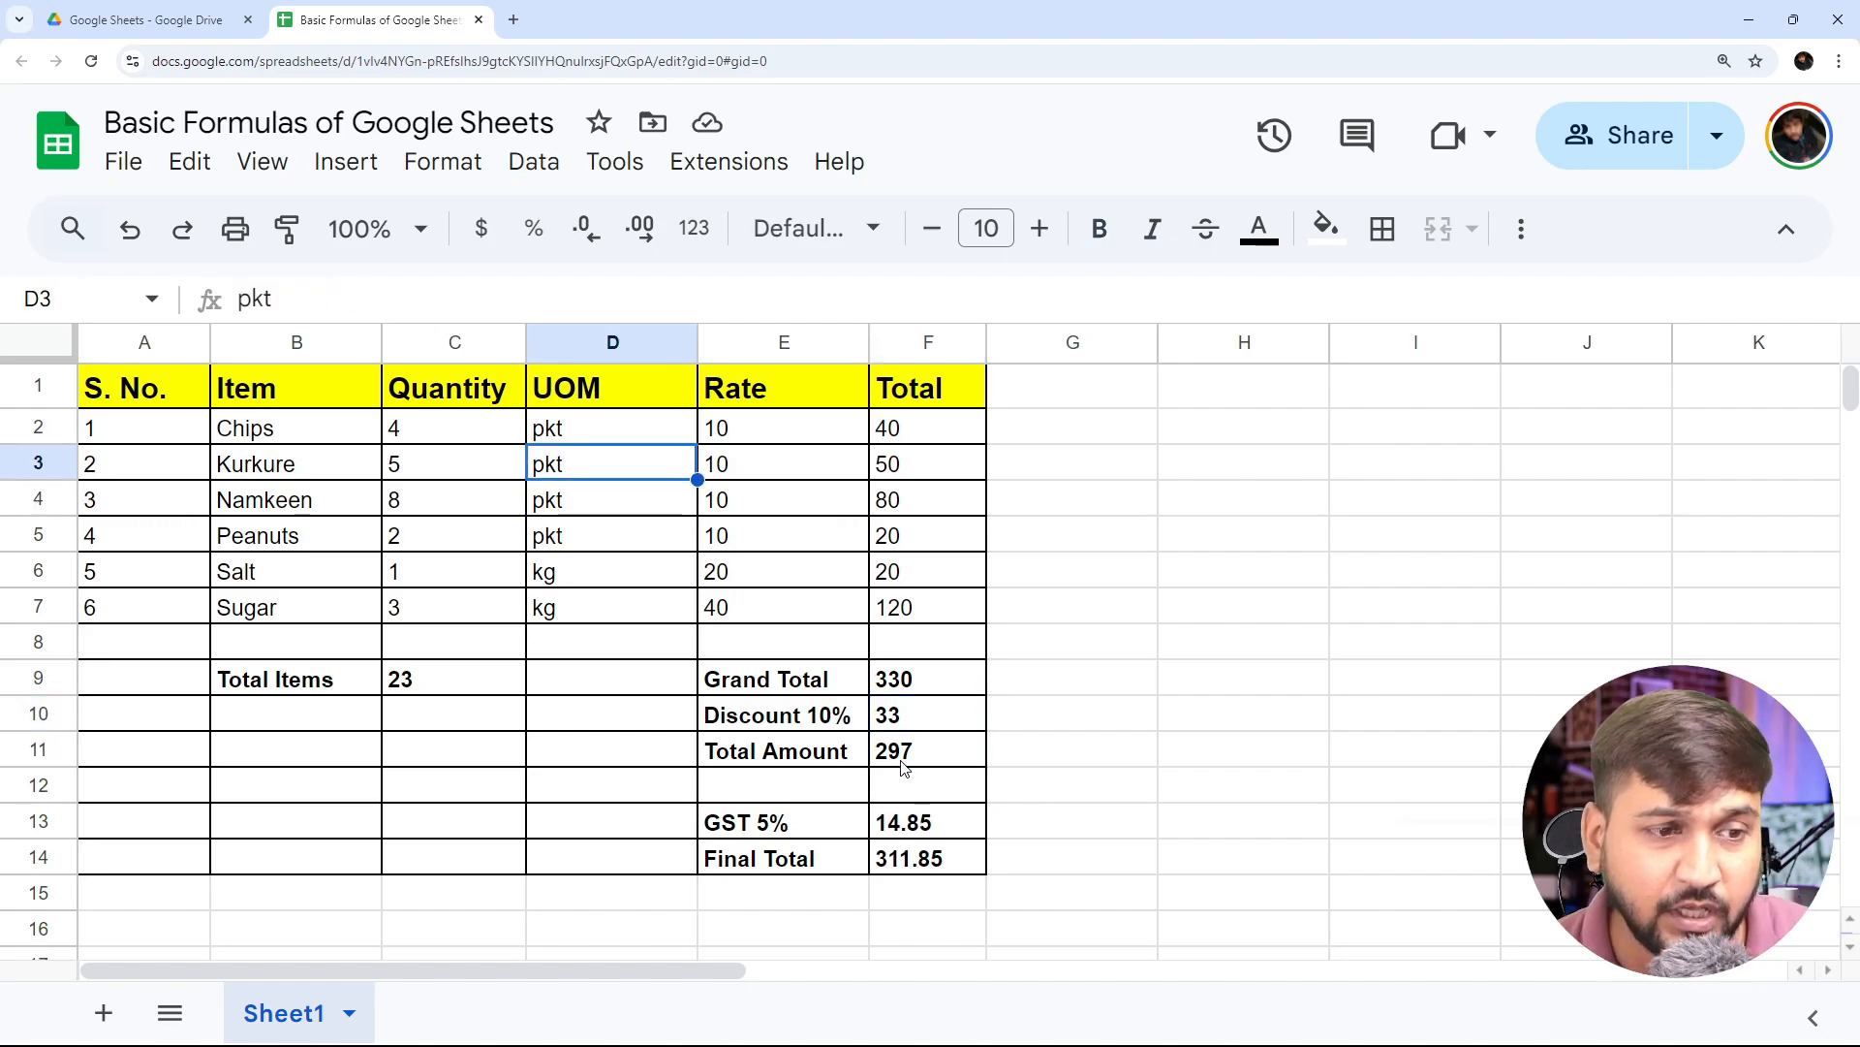
key(Up)
key(Up)
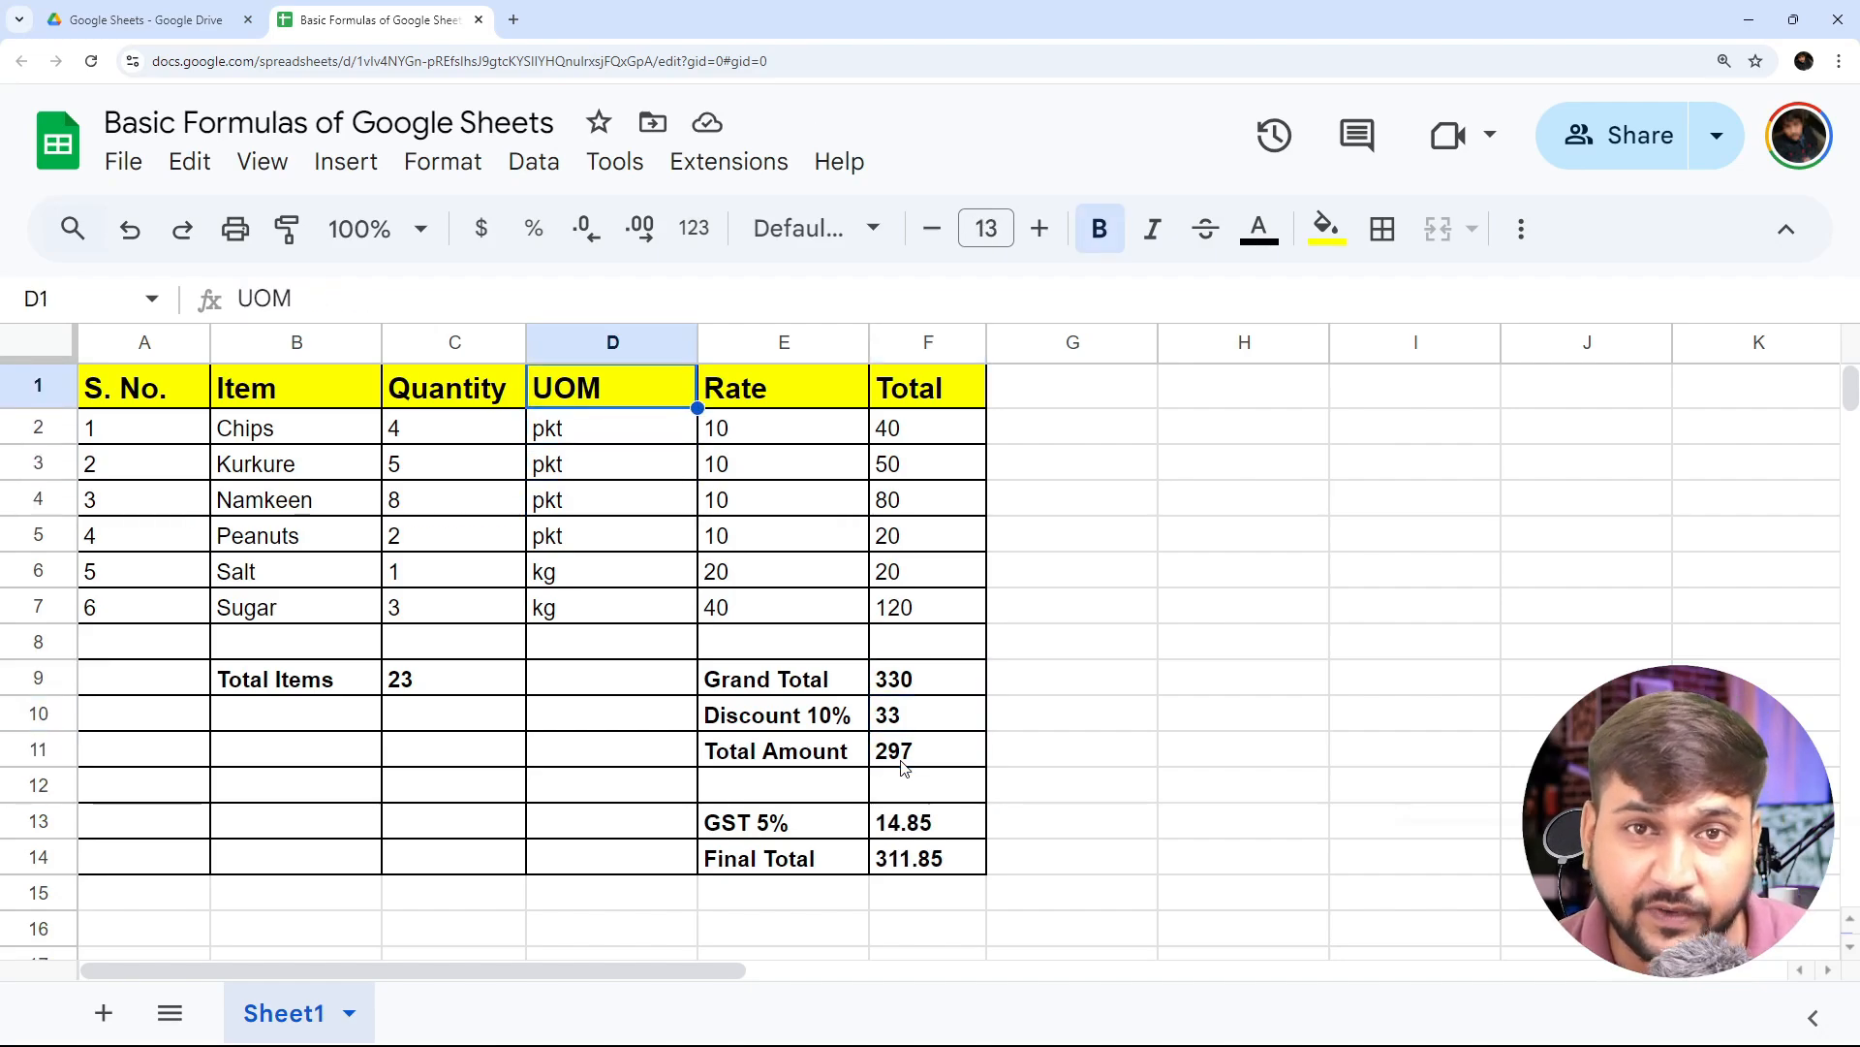
- Review the column headings in row 1 of the grocery table
key(Left)
key(Left)
key(Left)
key(Right)
- Examine the formulas that calculate each item's Total in cells F2 to F7
key(Right)
key(Right)
key(Right)
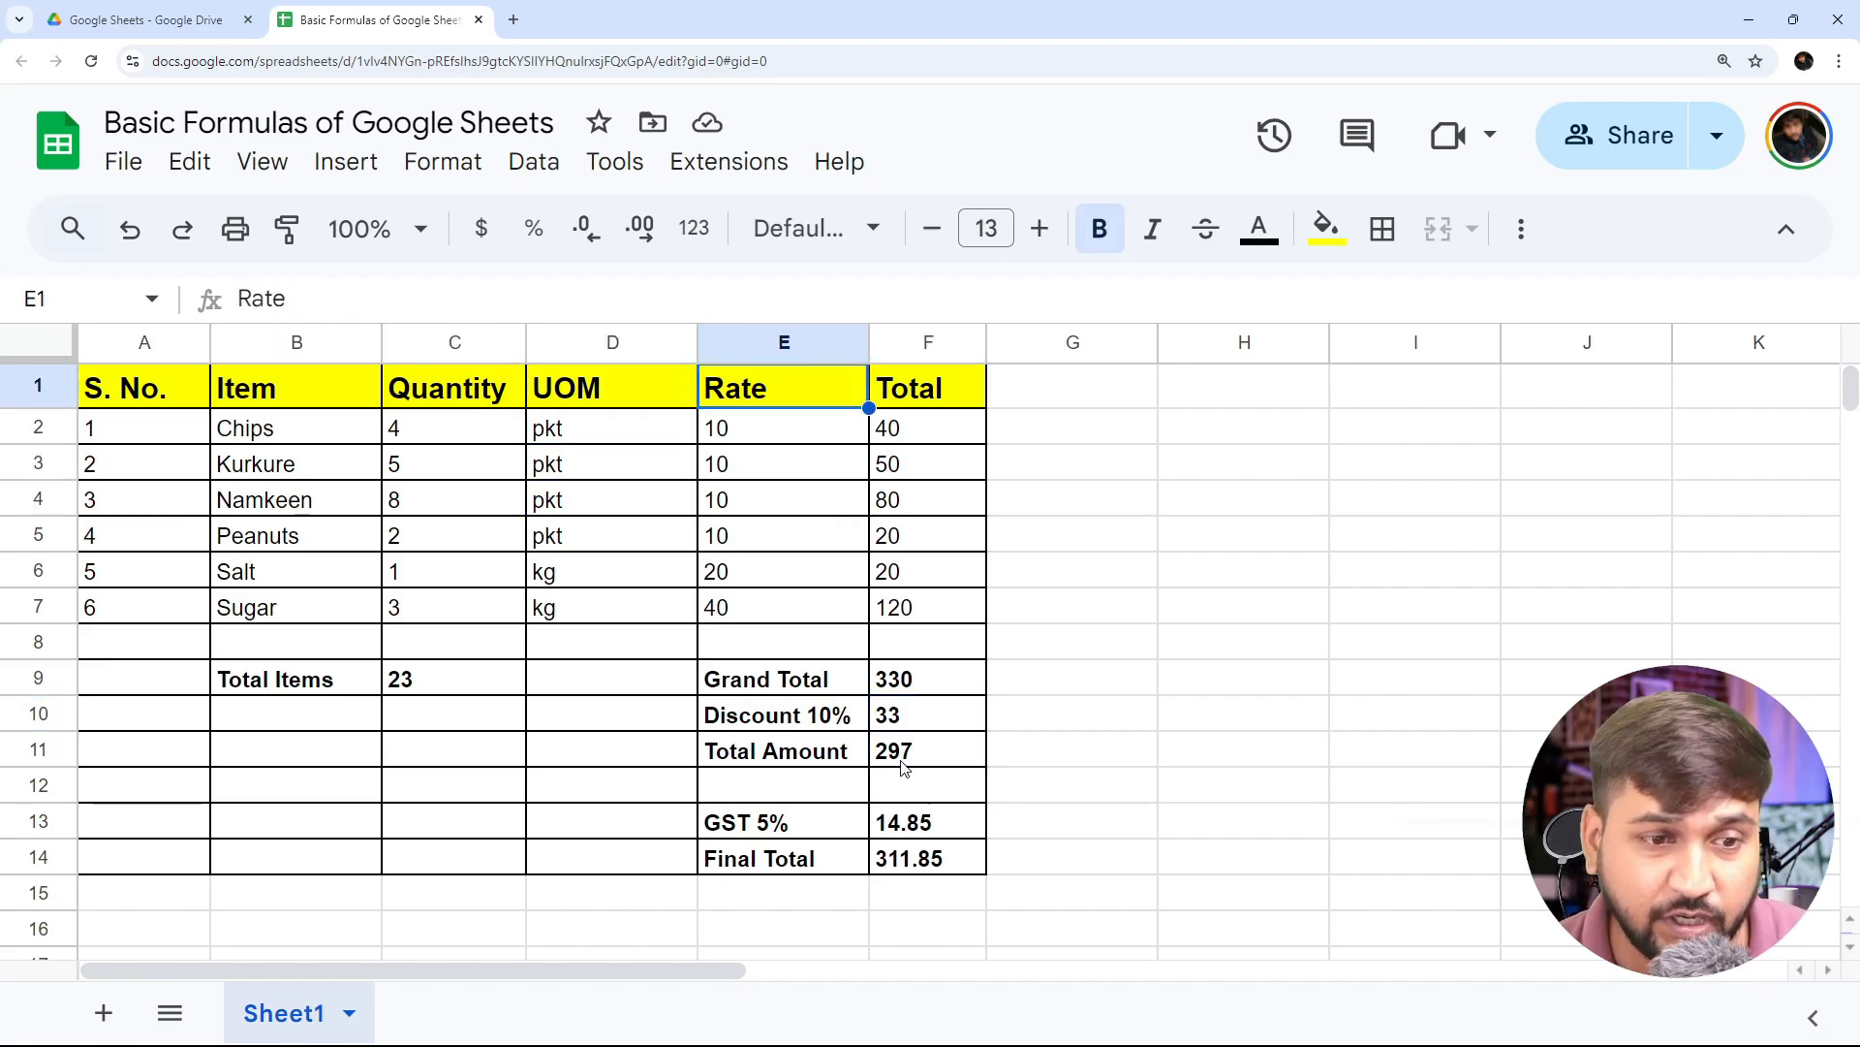
key(Down)
key(Down)
key(Right)
key(Up)
key(Down)
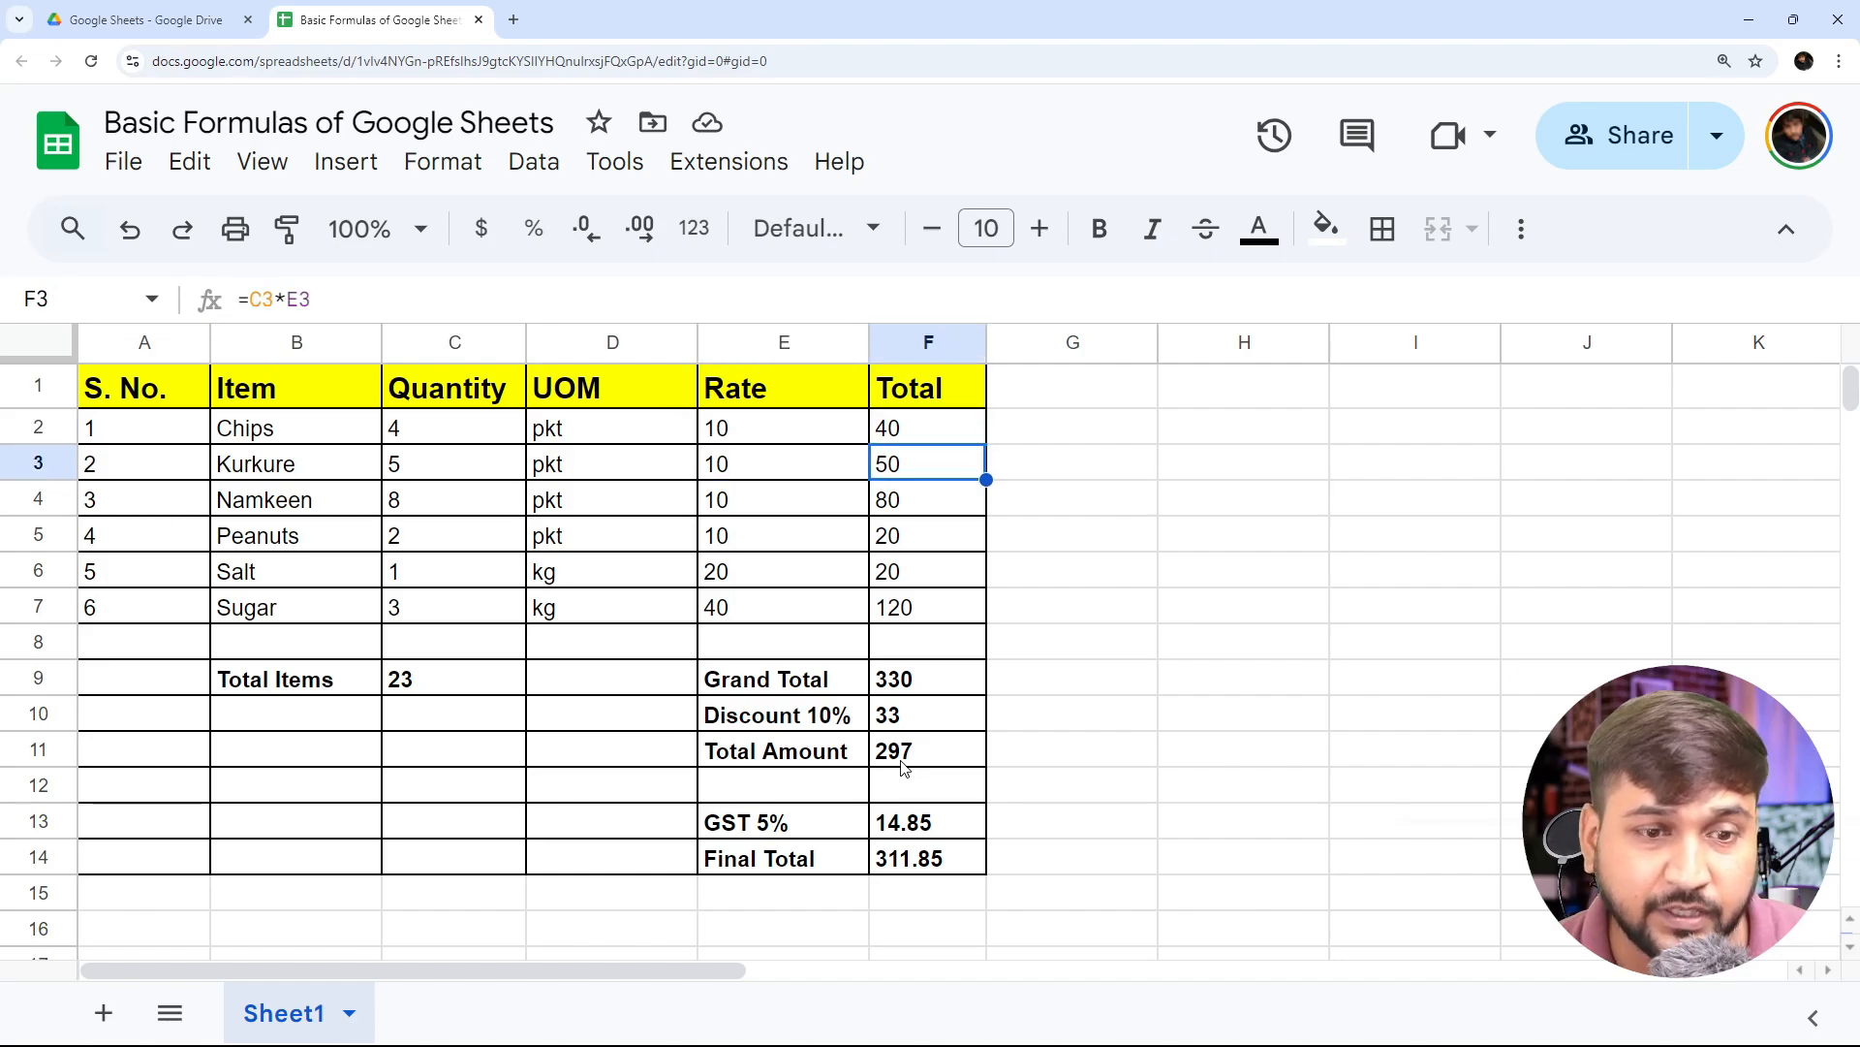
key(Down)
key(Down)
key(Down)
key(Down)
- Examine the SUM formulas behind Total Items in cell C9 and Grand Total in cell F9
key(Left)
key(Left)
key(Left)
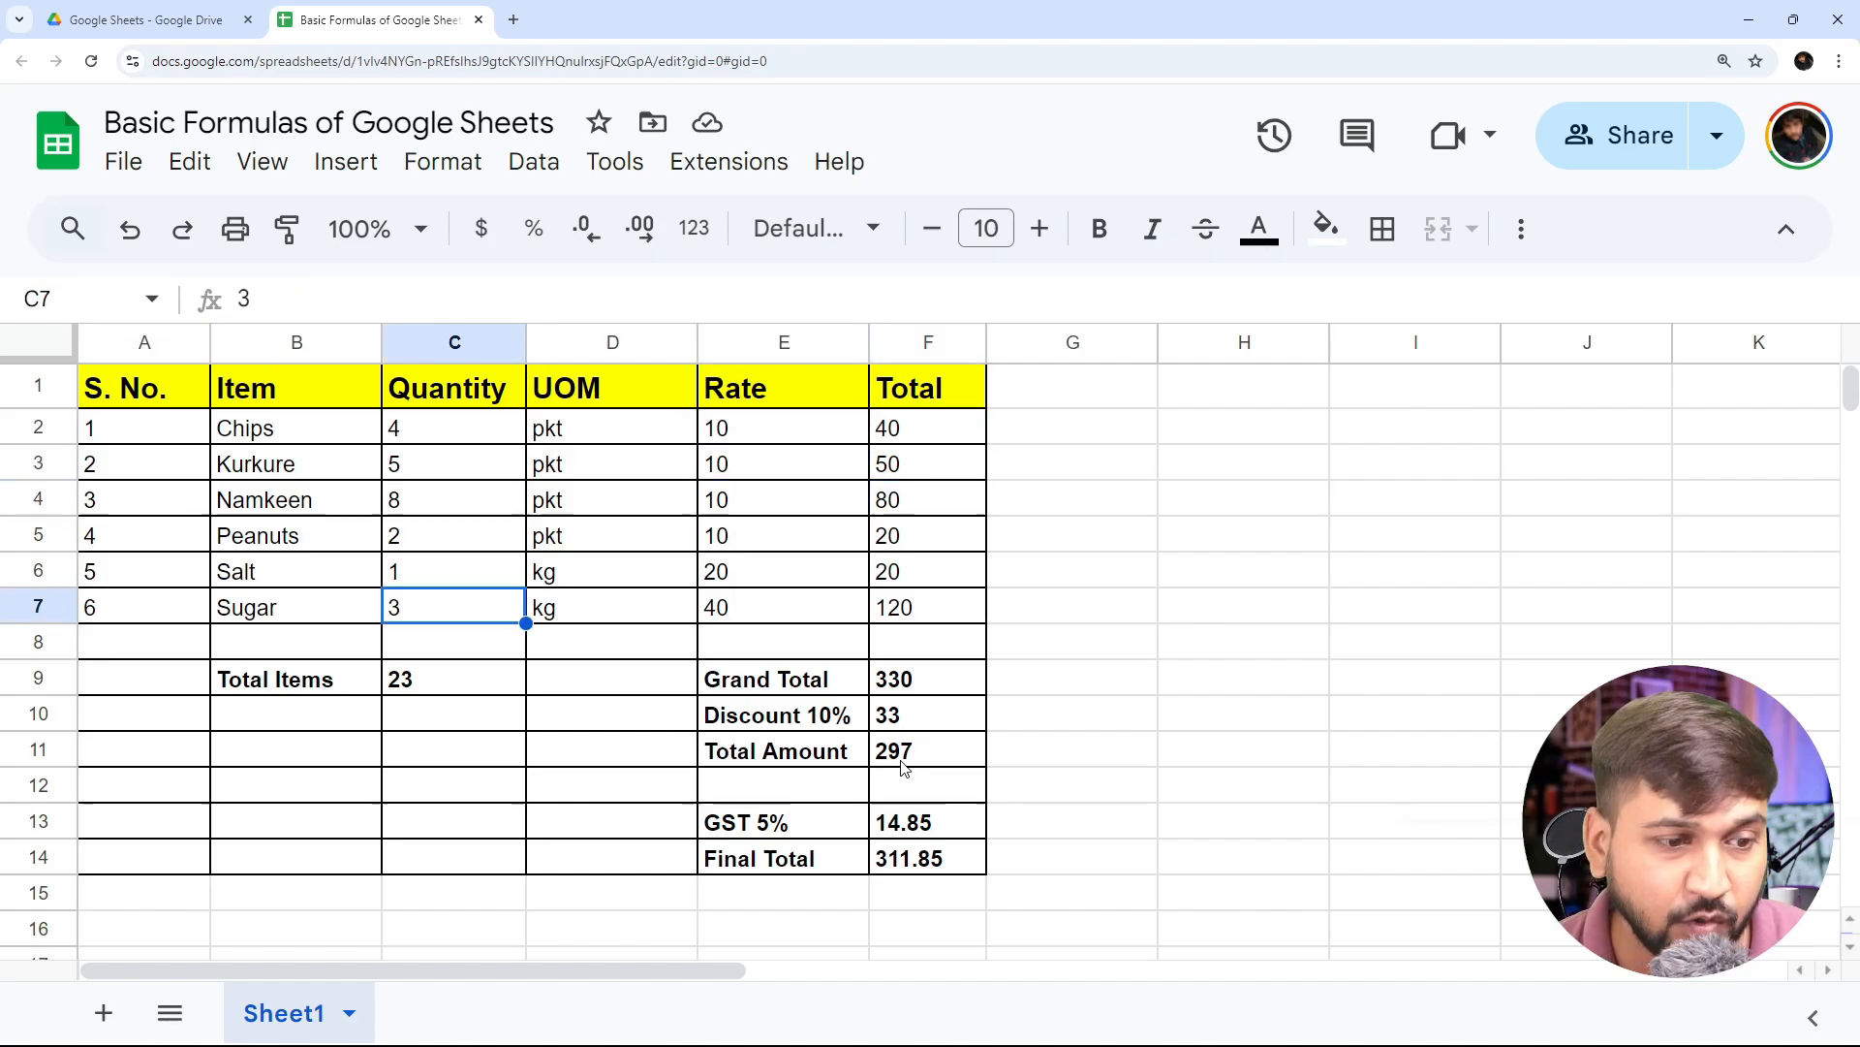
key(Down)
key(Down)
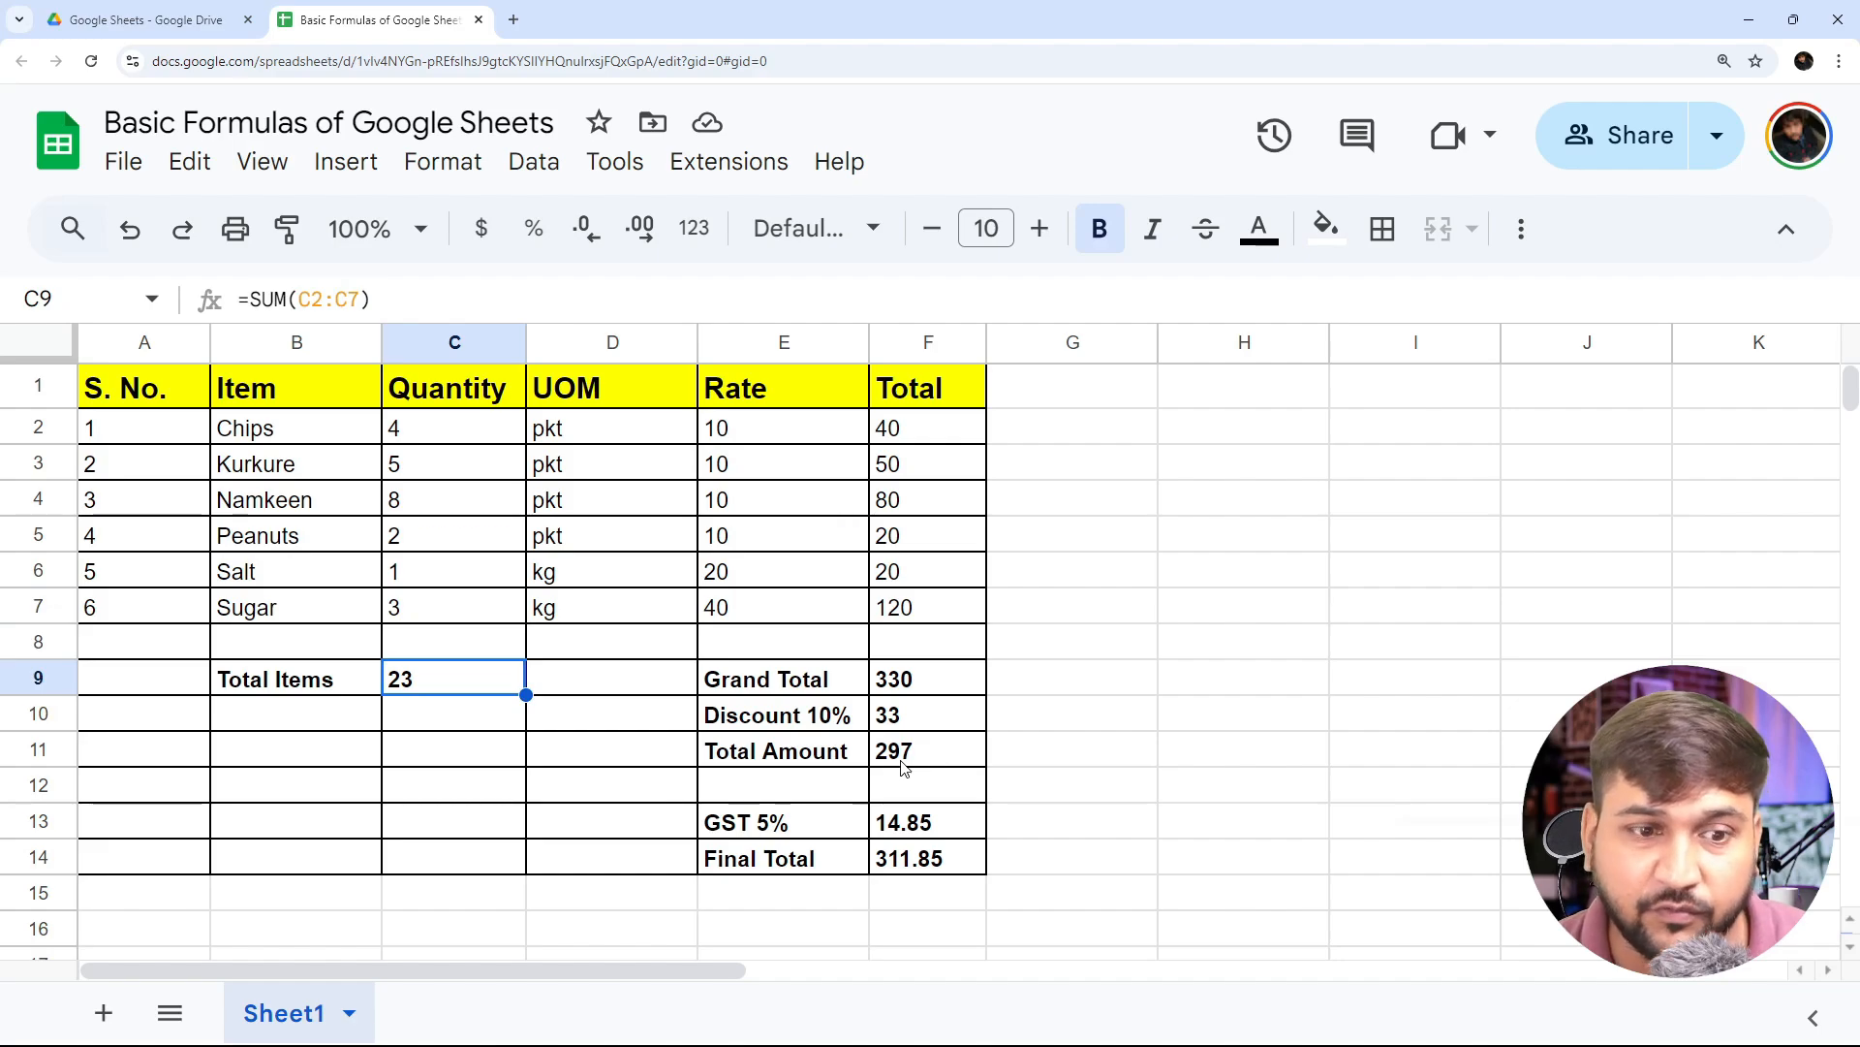
key(Right)
key(Right)
key(Right)
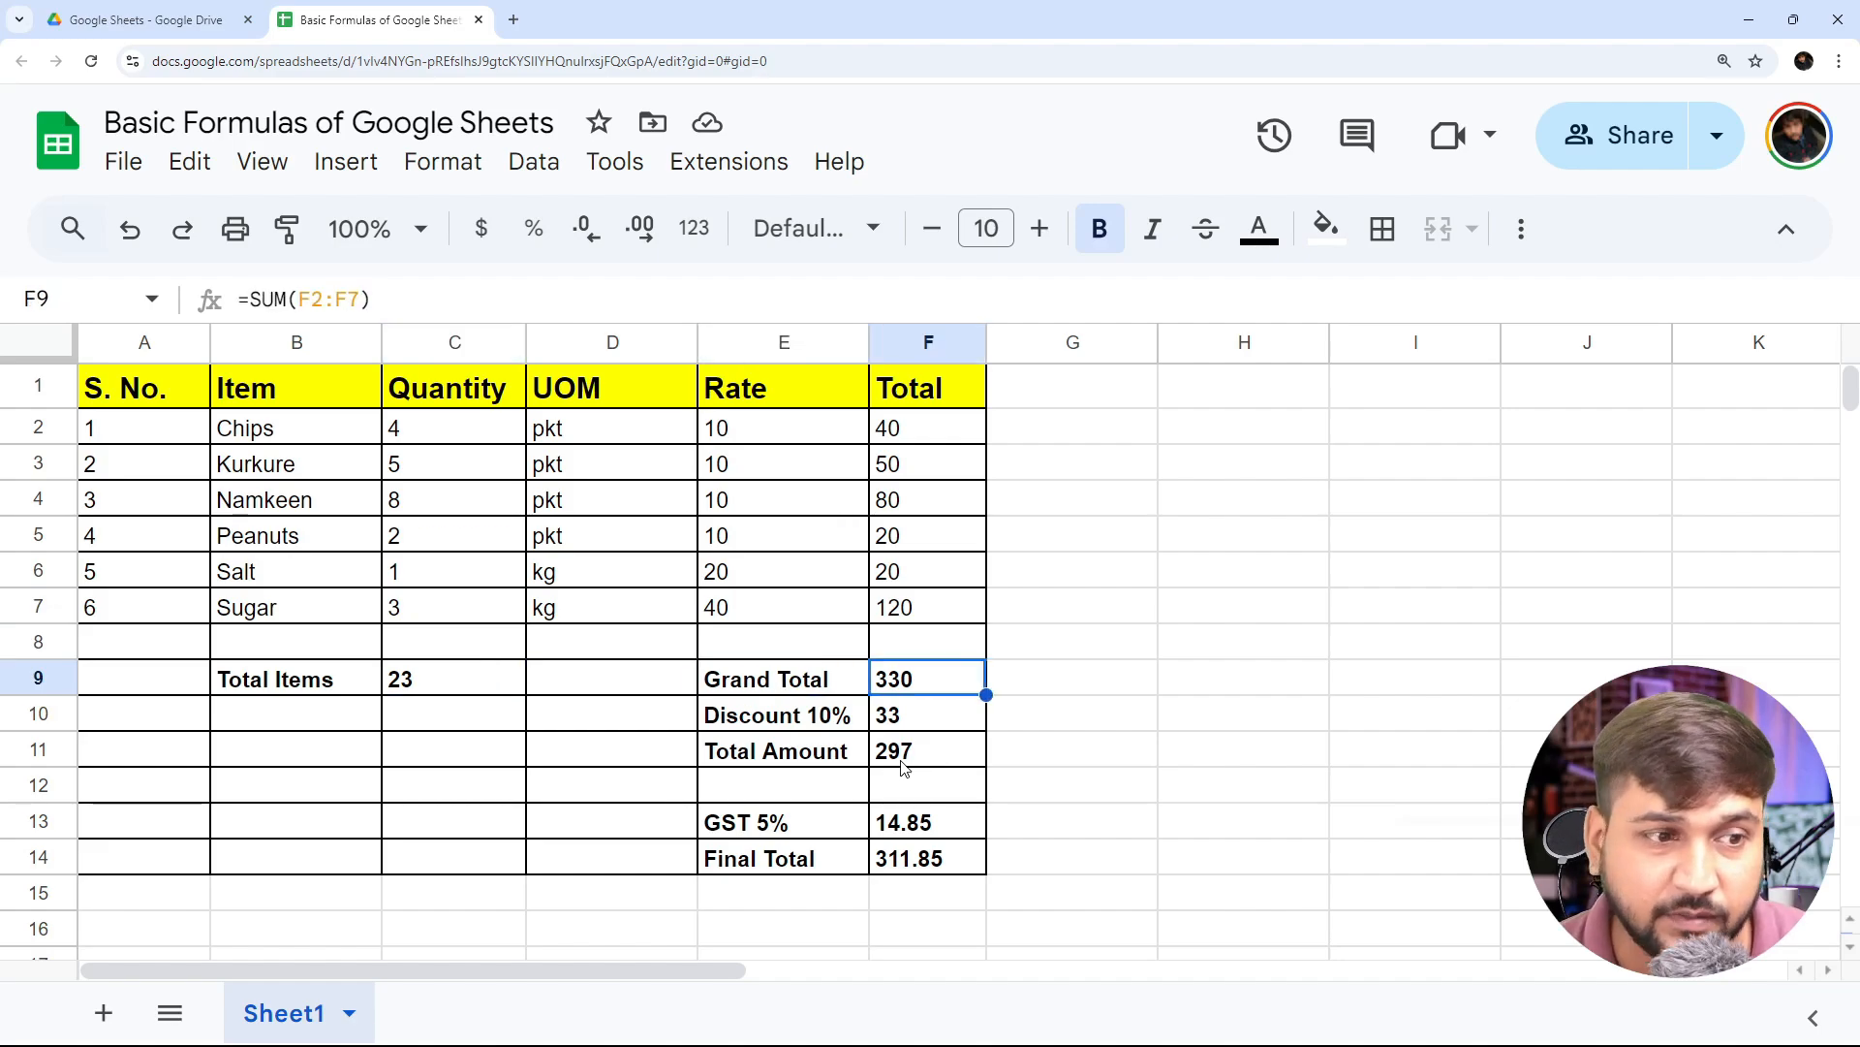
- Review the formulas behind the Discount 10%, Total Amount, GST 5% and Final Total in cells F10 to F14
key(Down)
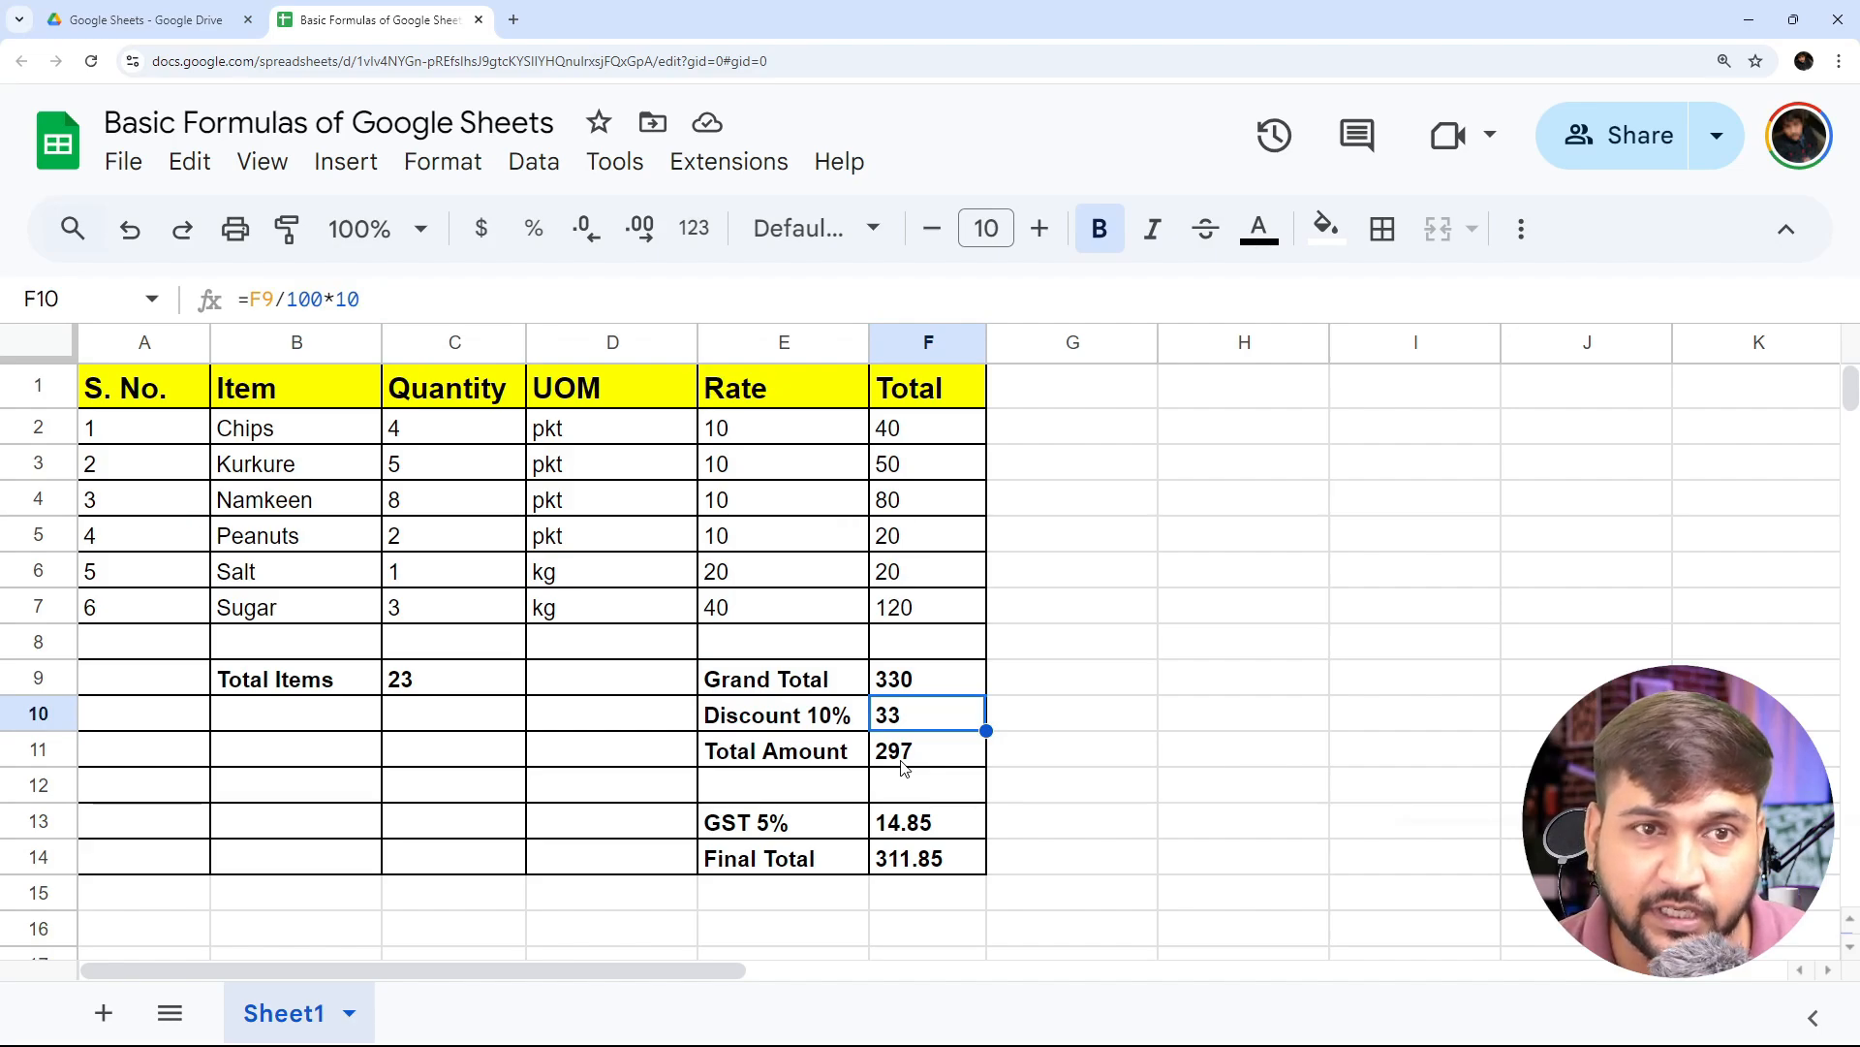
key(Down)
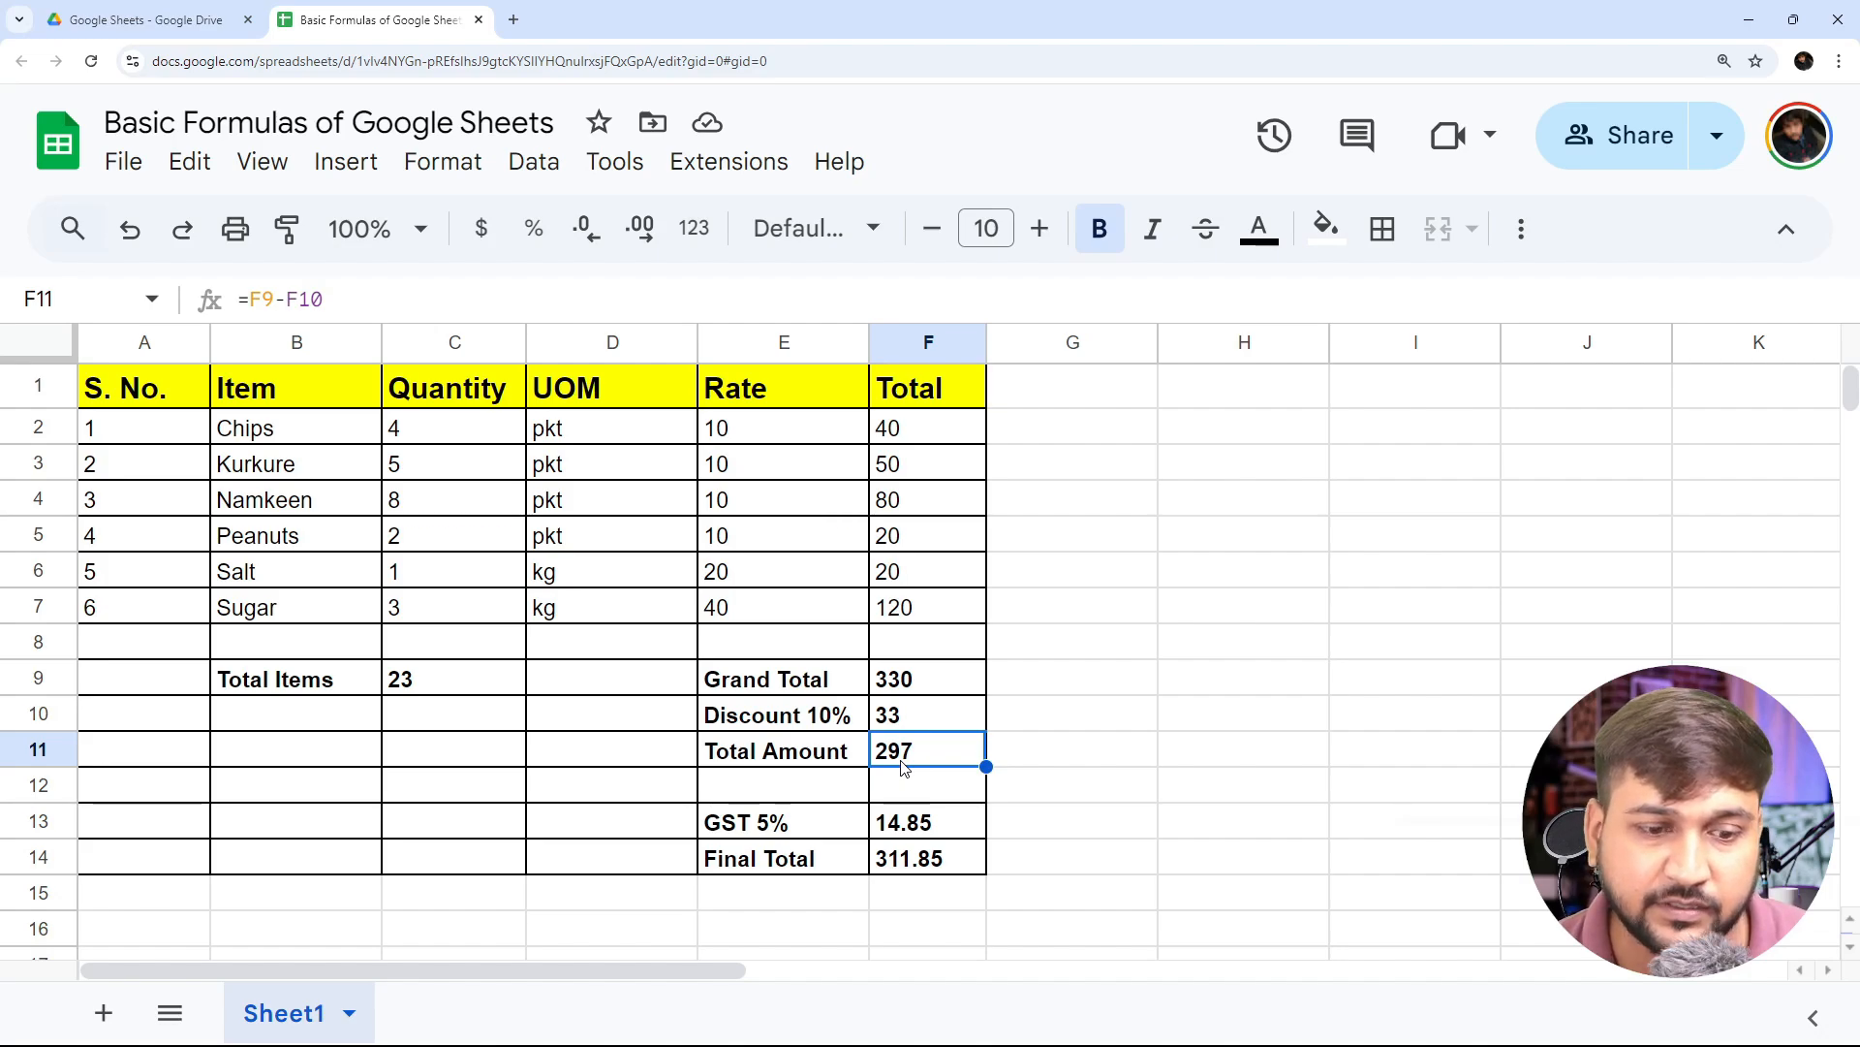
key(Up)
key(Up)
key(Down)
key(Down)
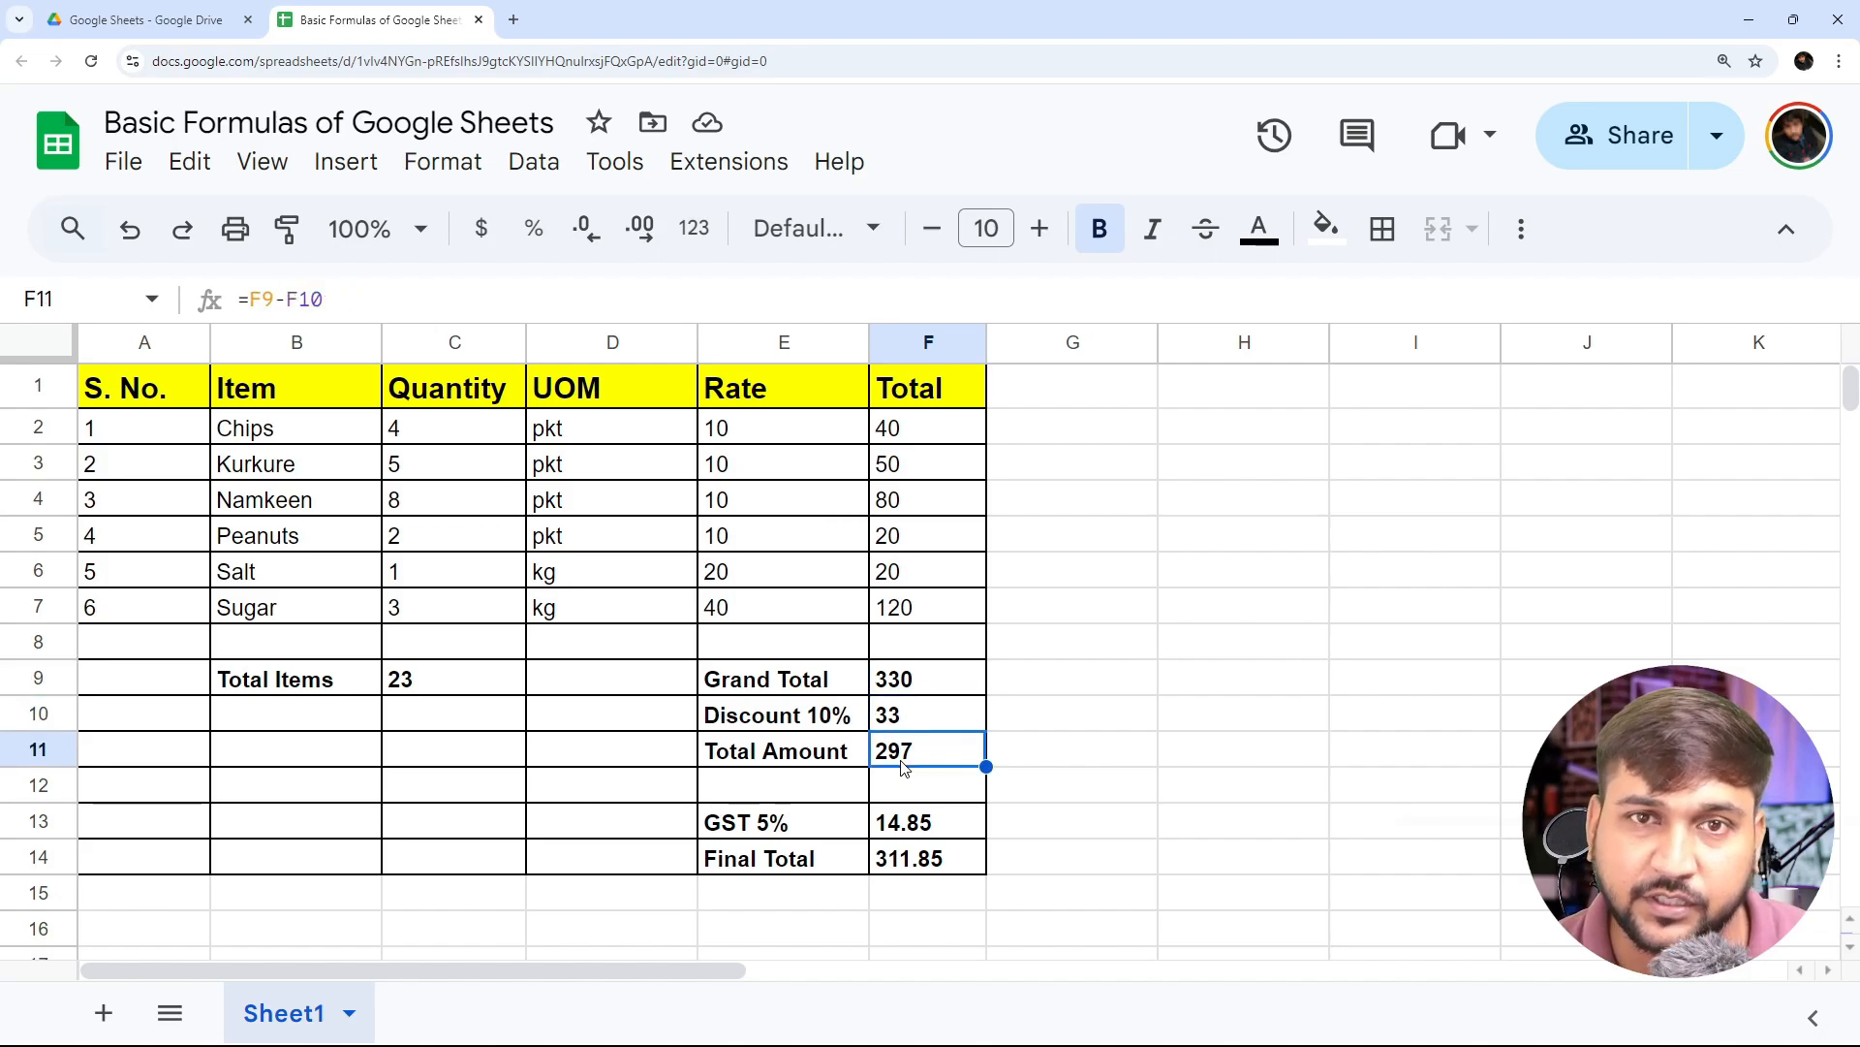
key(Down)
key(Down)
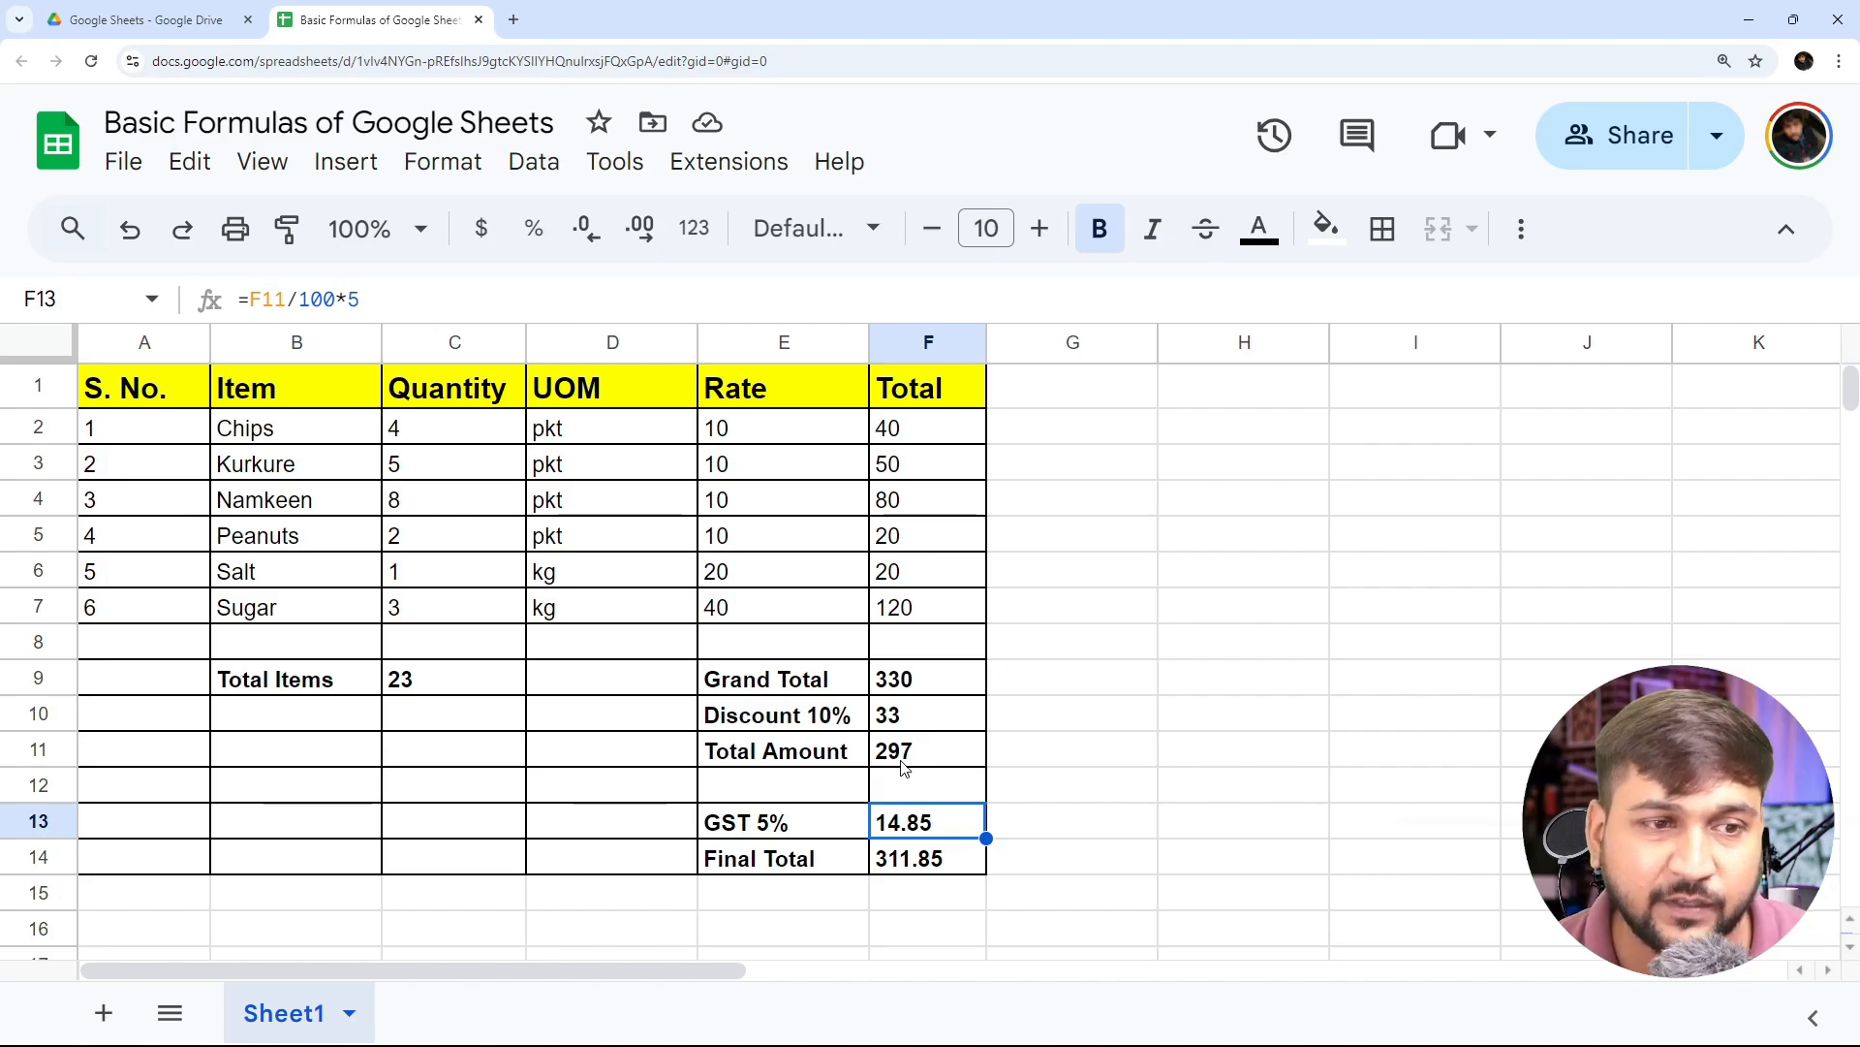
key(Down)
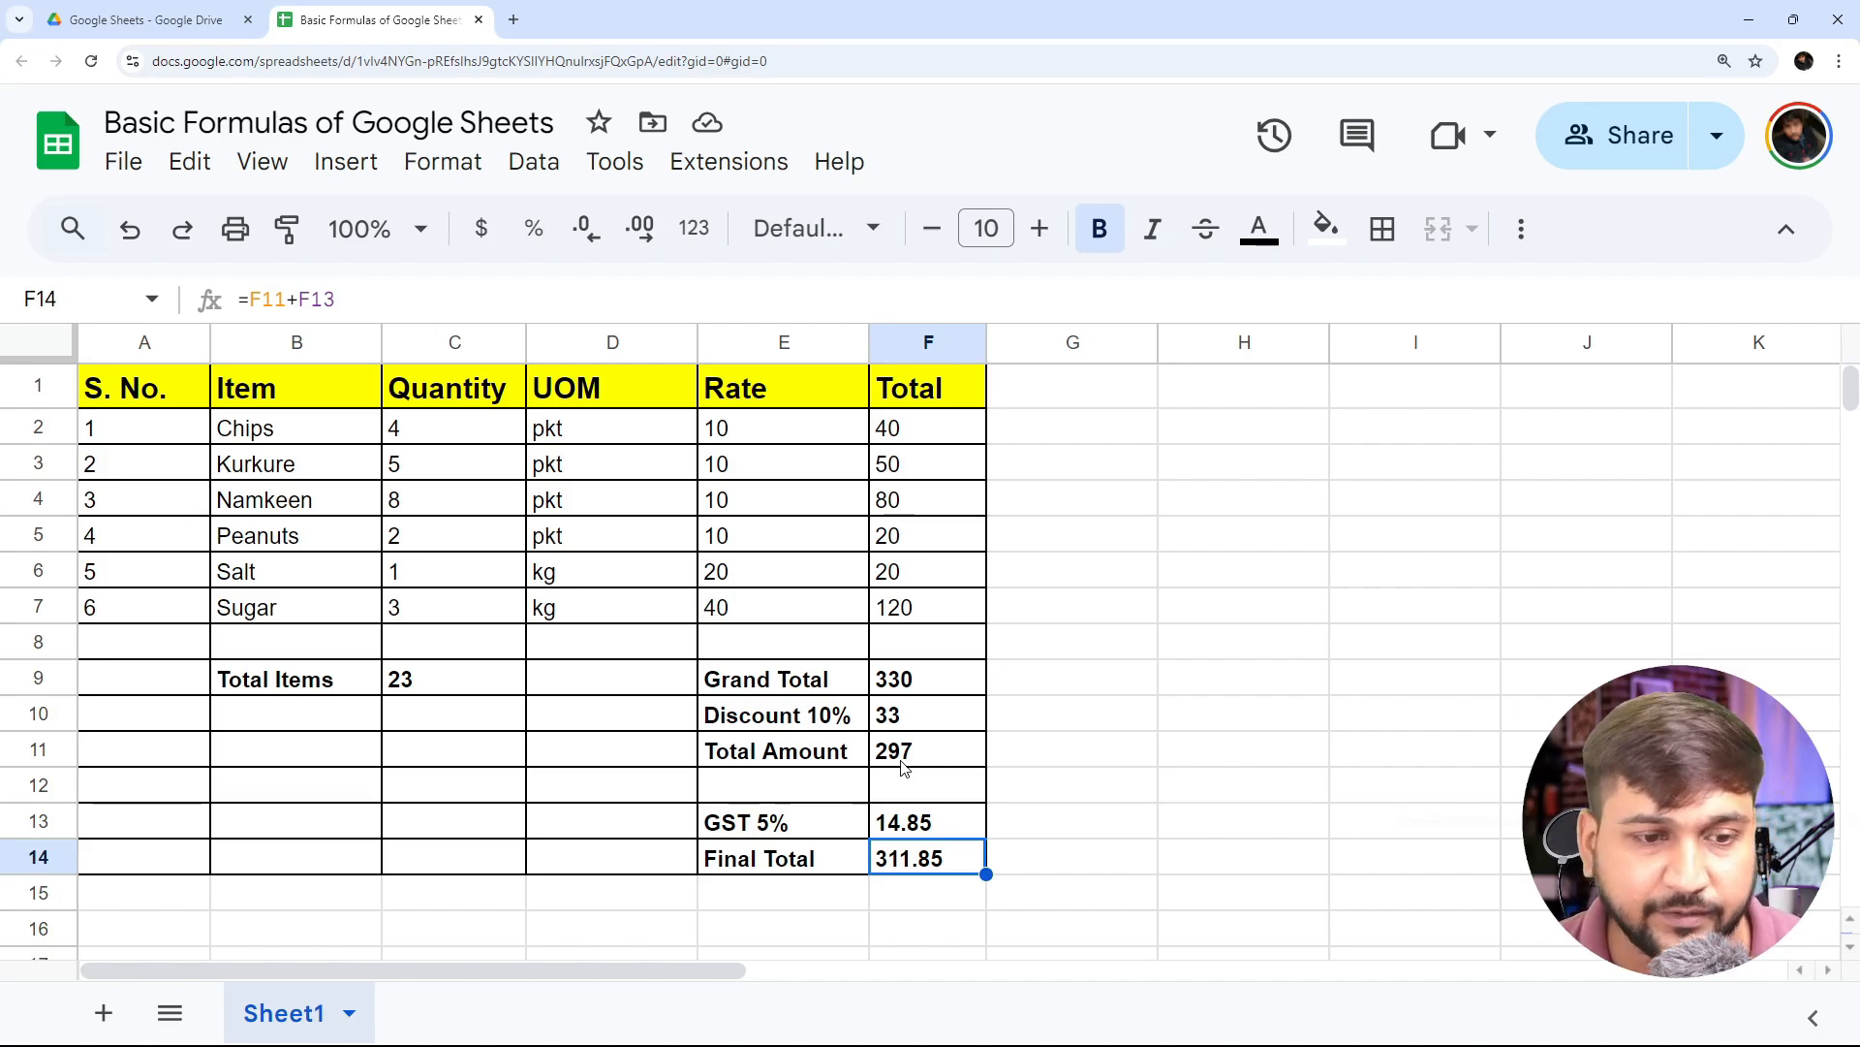
key(Up)
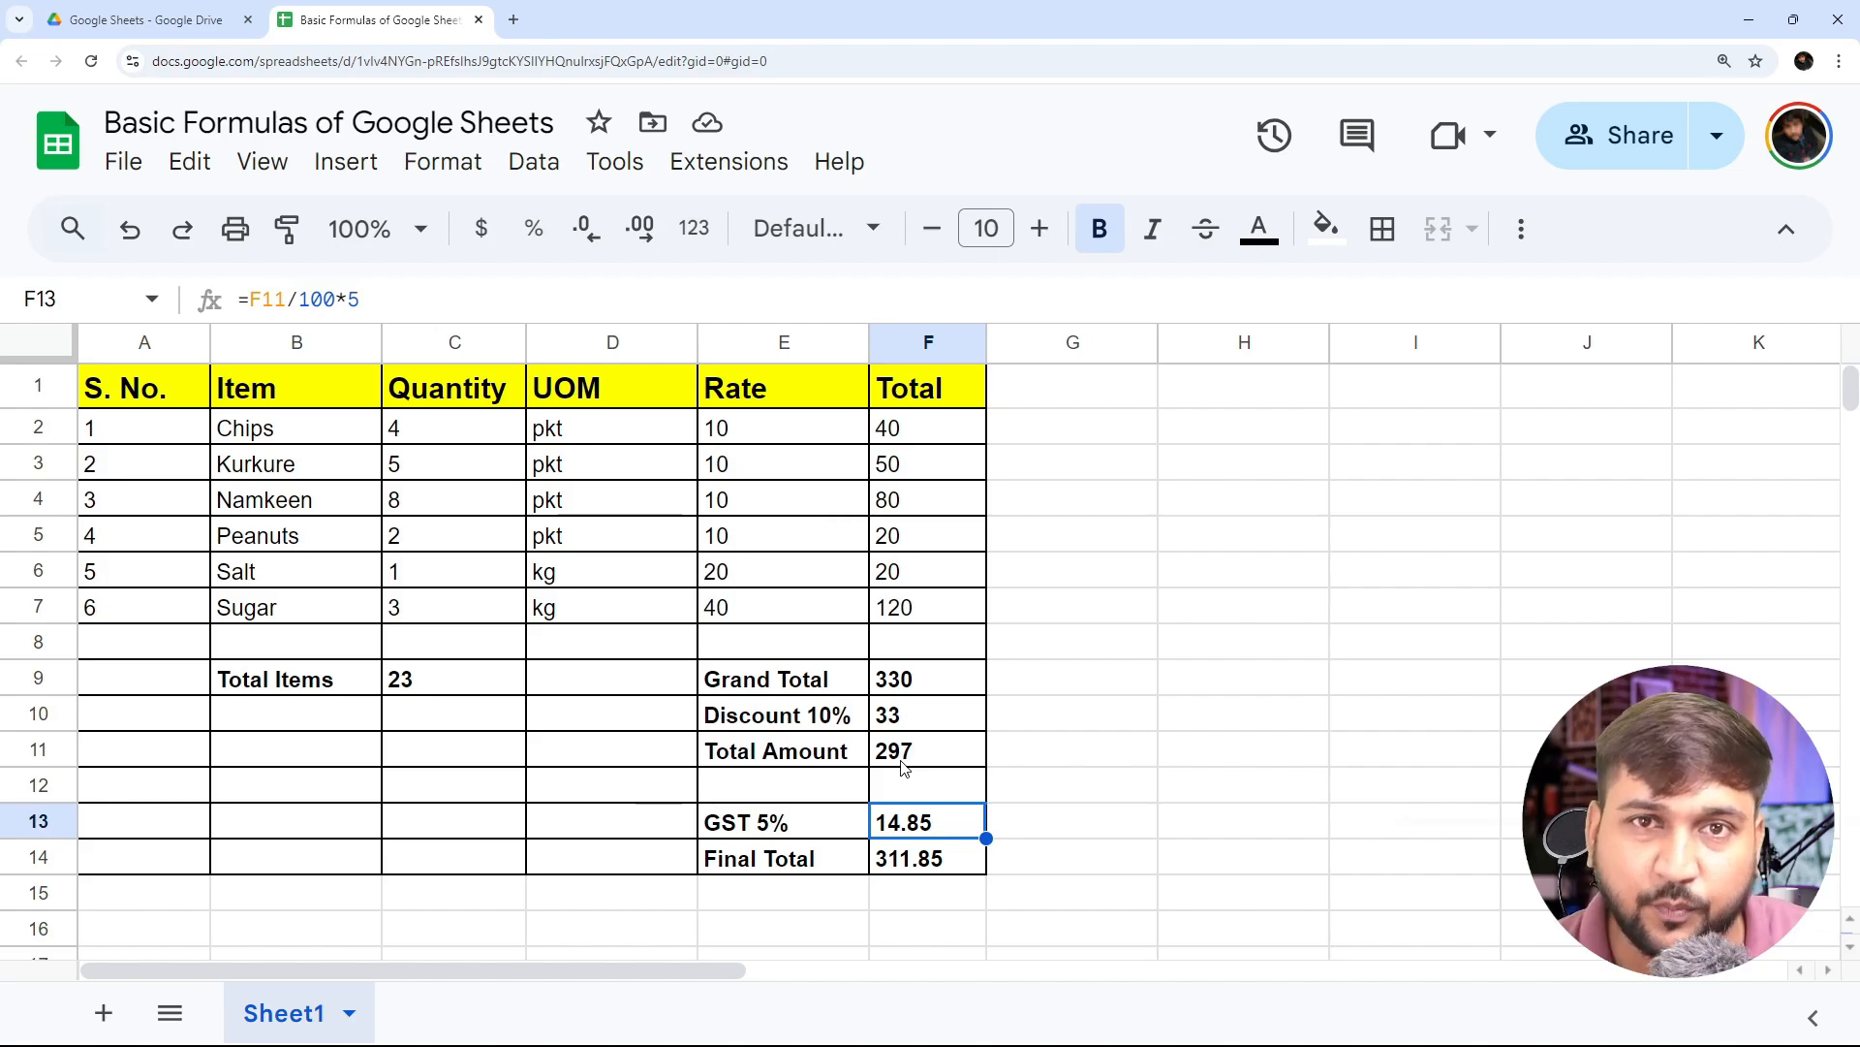